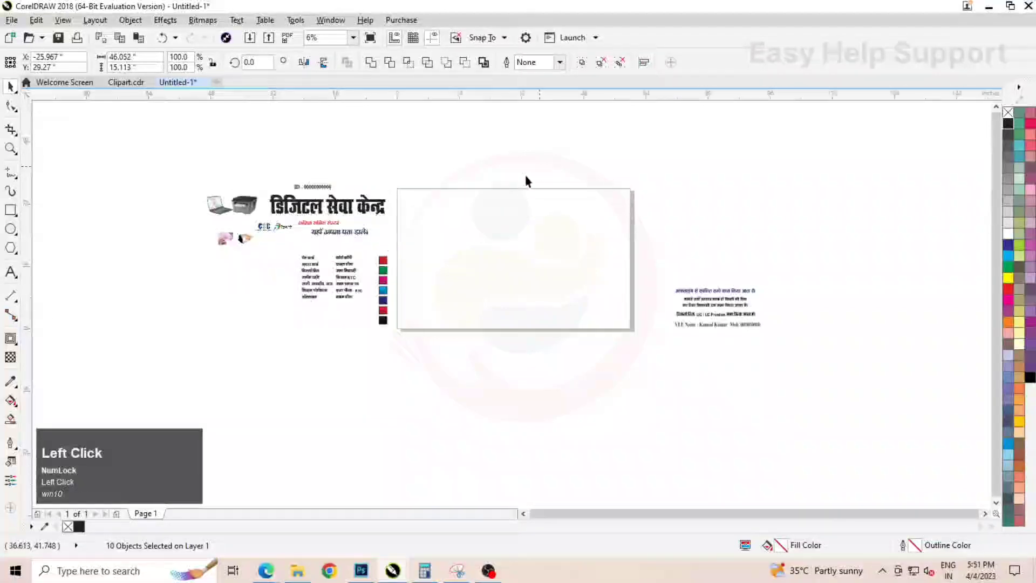
# - Create a page-sized rectangle, 60 by 36 inches, as the banner's border
pyautogui.click(524, 175)
pyautogui.scroll(1, 420, 213)
pyautogui.doubleClick(11, 210)
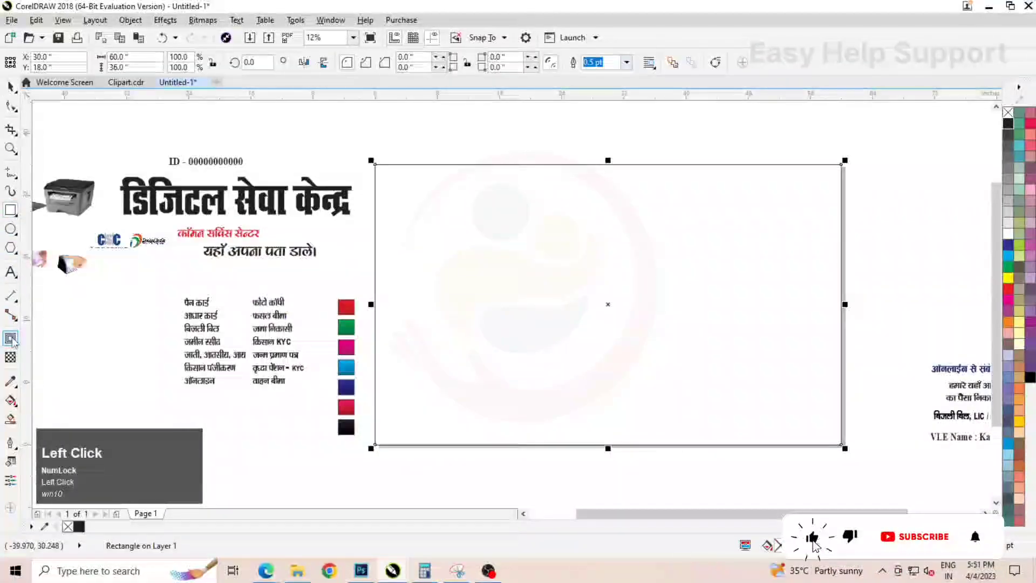
# - Apply an inward contour to the page-sized rectangle with 2 steps and a 0.5 inch offset
pyautogui.click(11, 338)
pyautogui.scroll(1, 417, 167)
pyautogui.moveTo(416, 167); pyautogui.dragTo(487, 174)
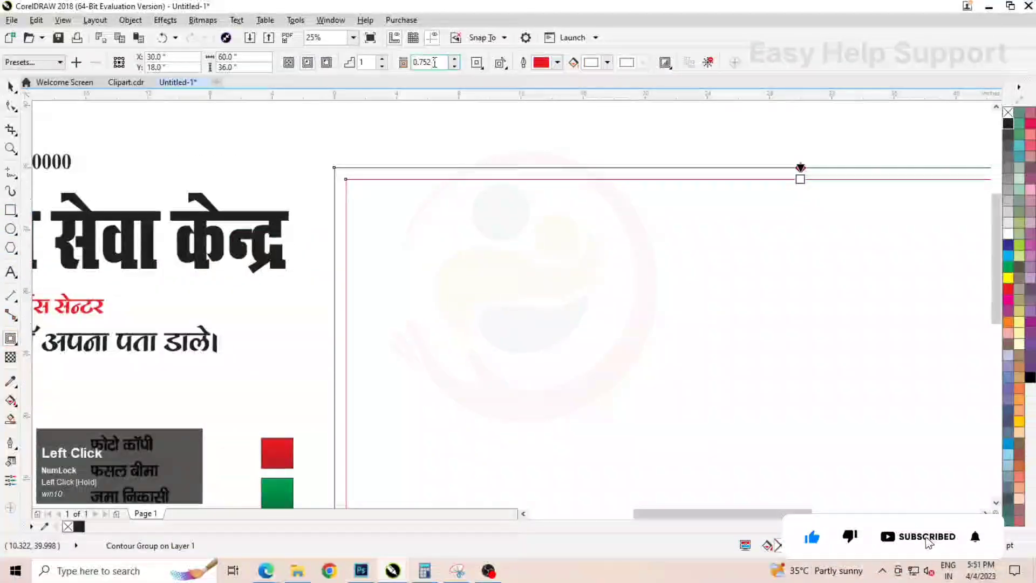
pyautogui.write('0.5')
pyautogui.press('Return')
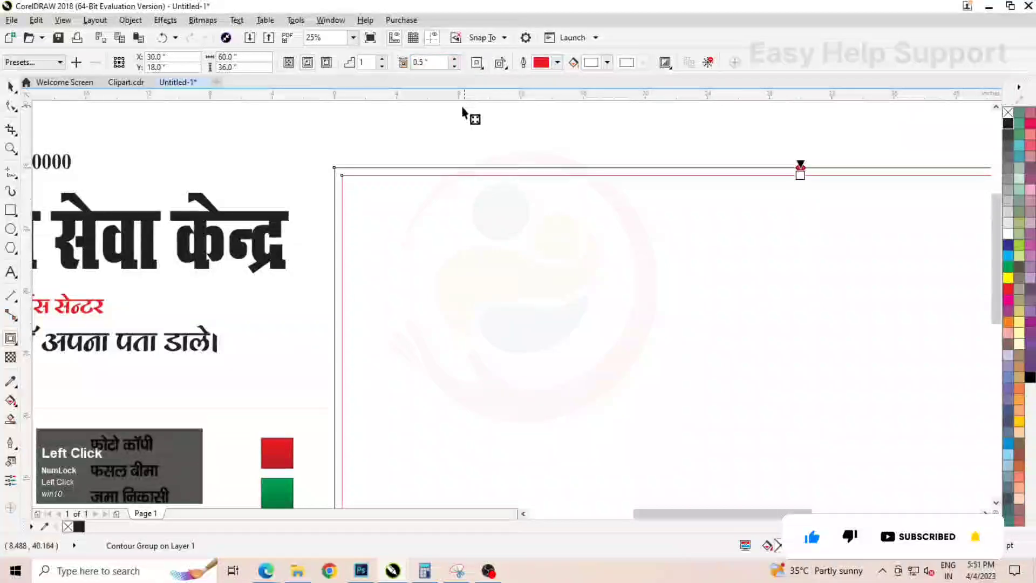
pyautogui.click(360, 63)
pyautogui.write('2')
pyautogui.press('Return')
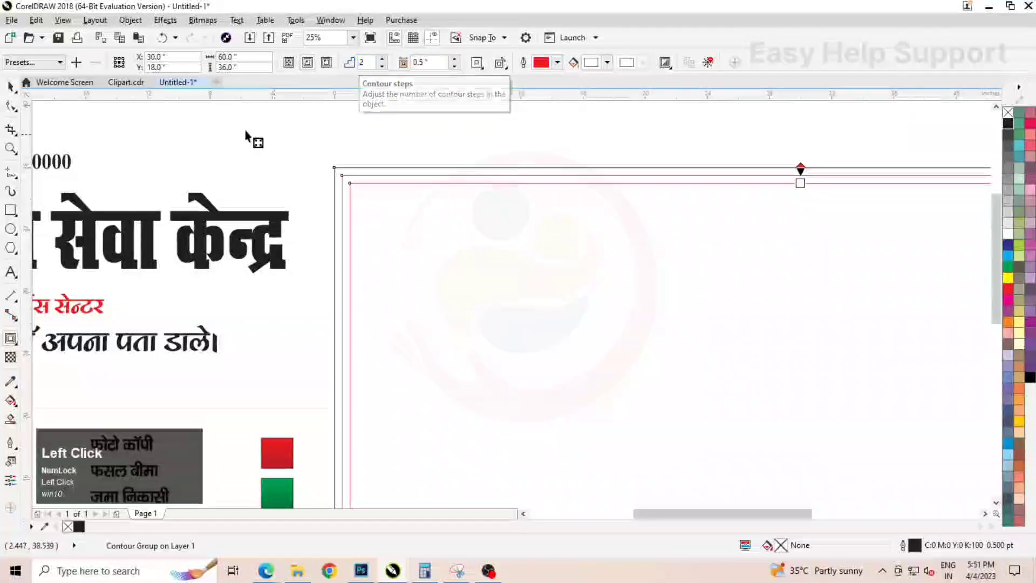
# - Break the contour group apart and ungroup it into separate rectangles
pyautogui.click(11, 90)
pyautogui.rightClick(494, 233)
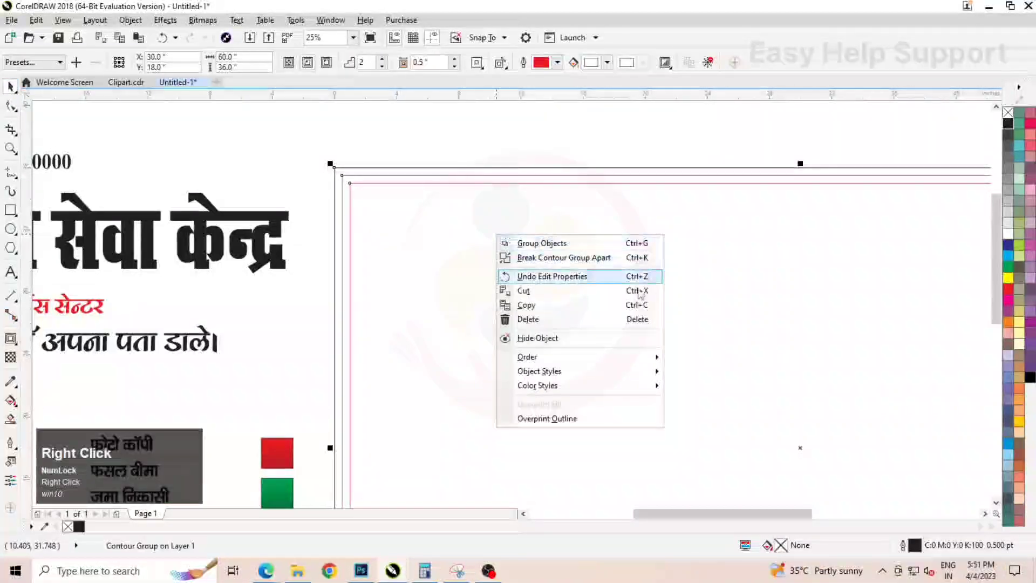
pyautogui.click(540, 257)
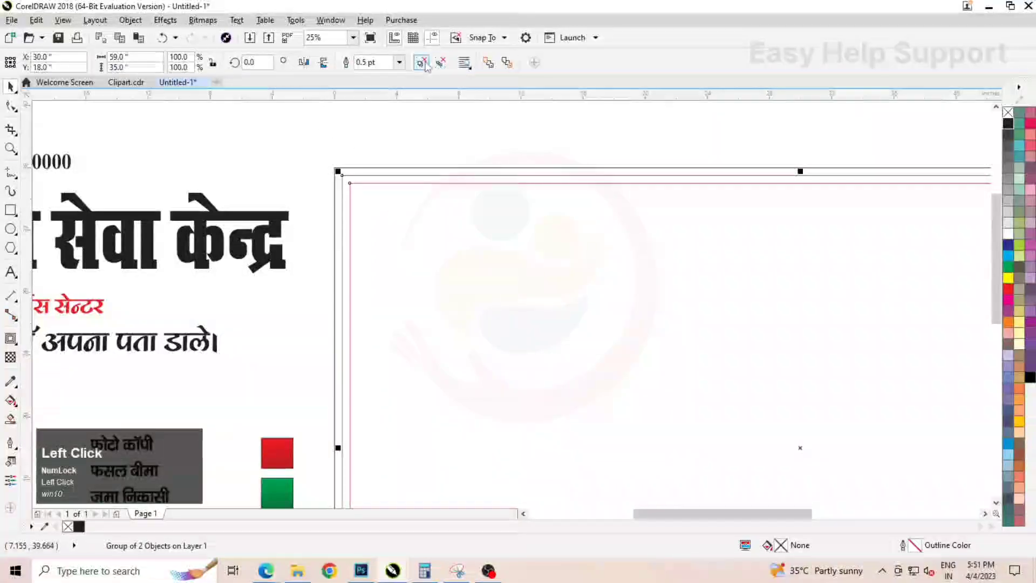
pyautogui.scroll(1, 421, 171)
# - Give the outermost rectangle a dark blue fill and a matching blue outline
pyautogui.click(421, 163)
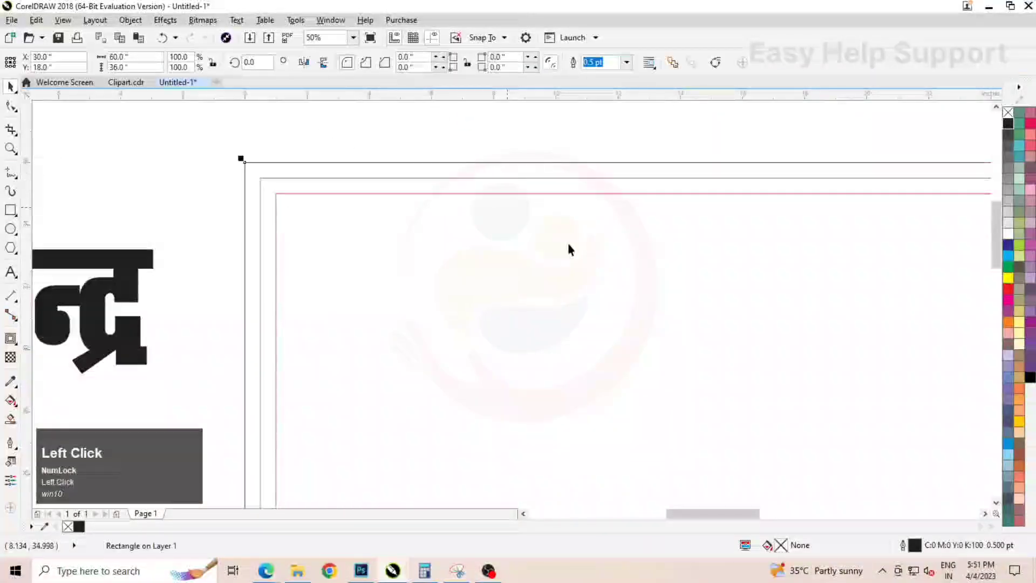
pyautogui.click(1012, 247)
pyautogui.rightClick(1013, 247)
pyautogui.click(736, 188)
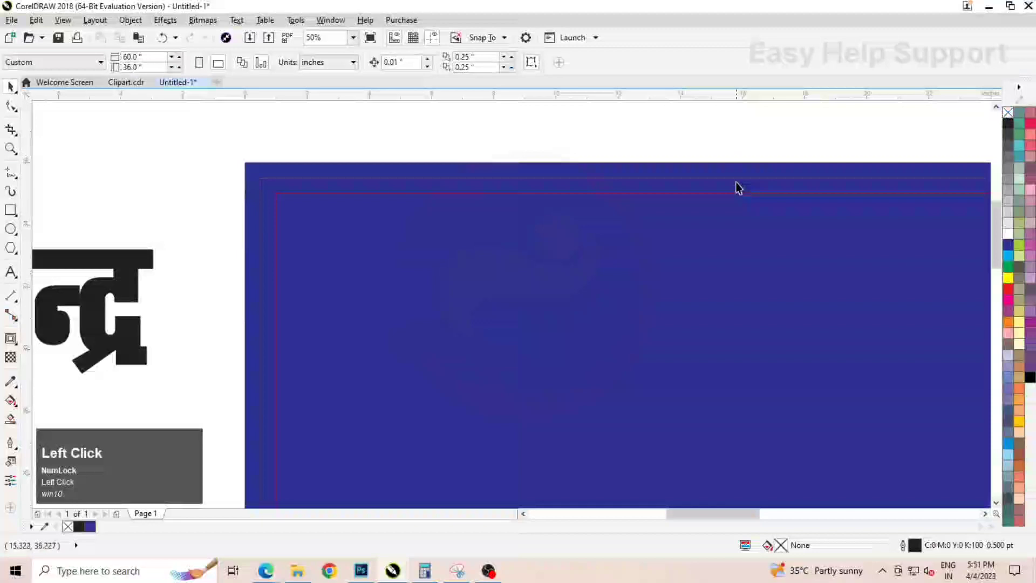
# - Give the middle rectangle a 16 pt dashed outline placed behind the fill and scaled with the object
pyautogui.click(677, 230)
pyautogui.doubleClick(916, 545)
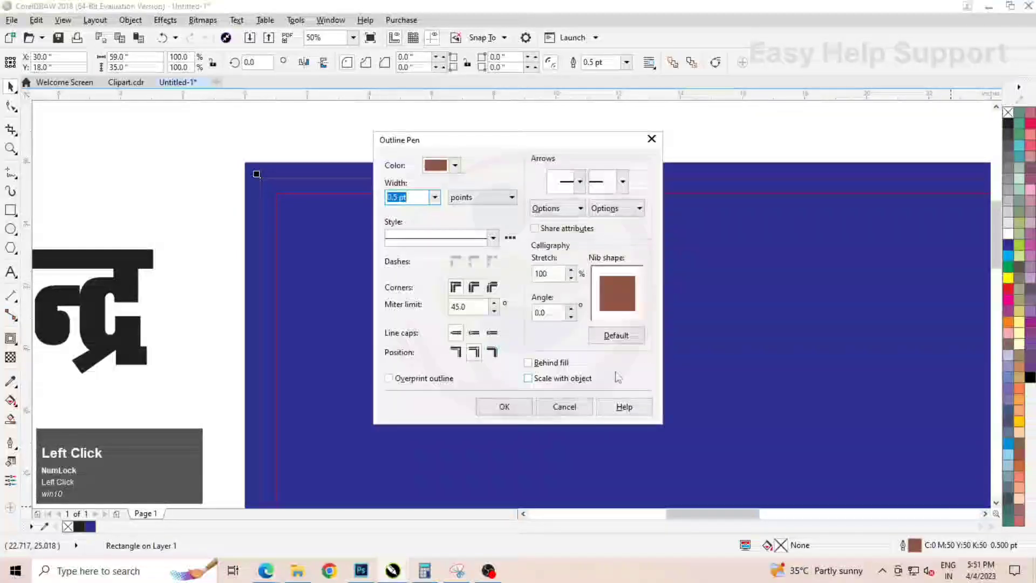
pyautogui.click(434, 197)
pyautogui.click(399, 325)
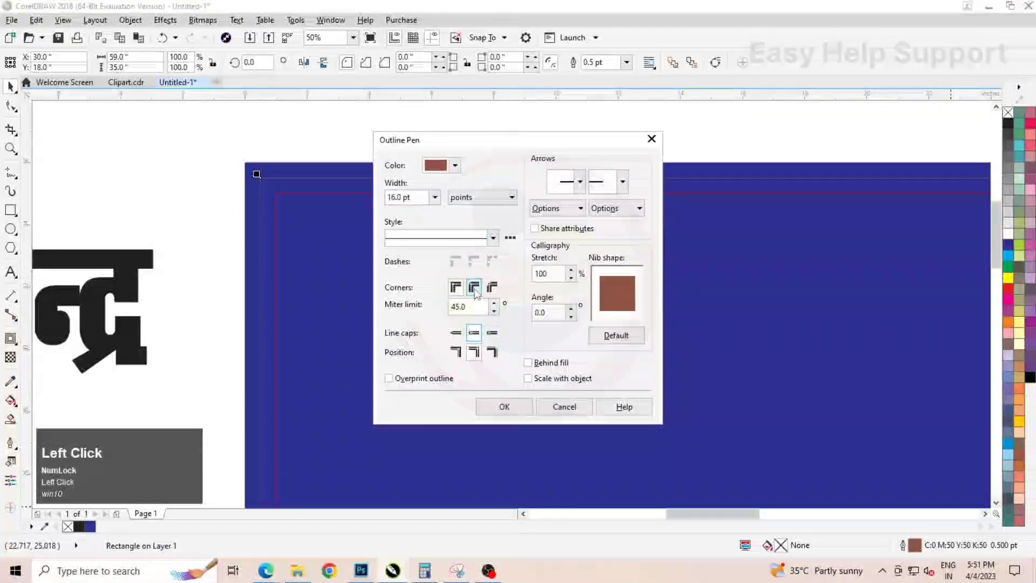
pyautogui.click(434, 197)
pyautogui.click(434, 197)
pyautogui.click(493, 238)
pyautogui.click(468, 290)
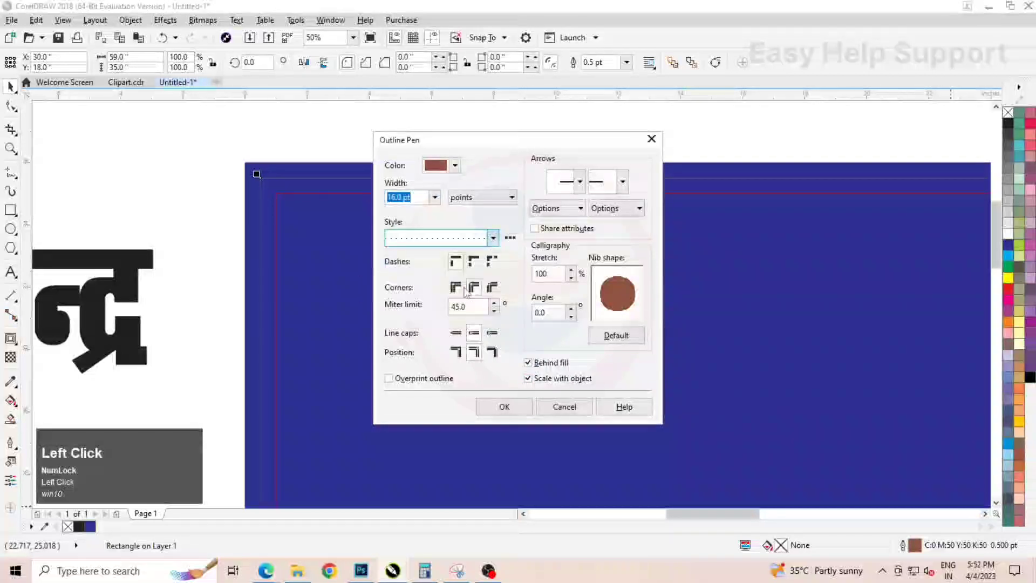
pyautogui.click(504, 407)
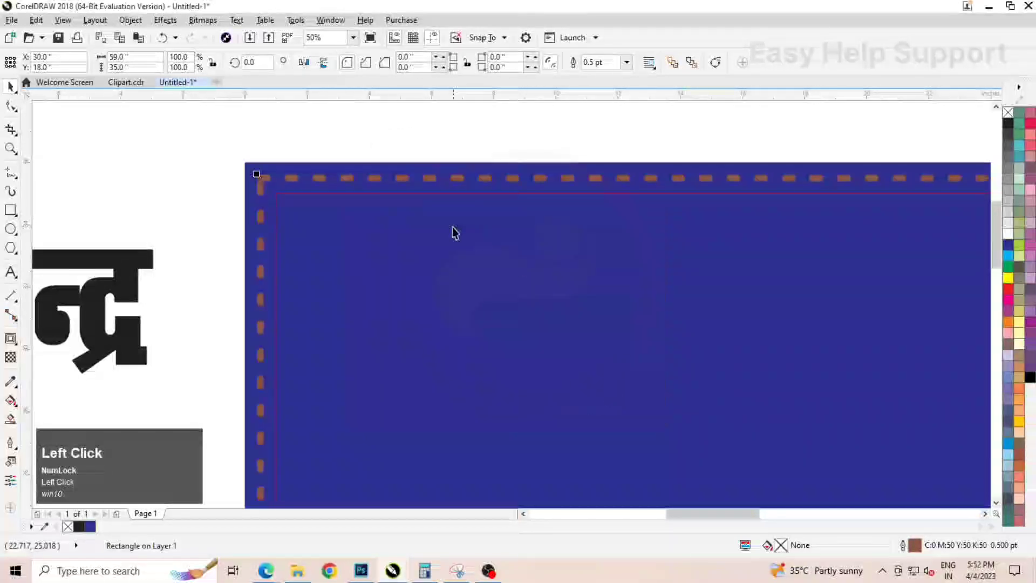
# - Fill the middle rectangle with white and colour its dashed outline yellow
pyautogui.click(1007, 236)
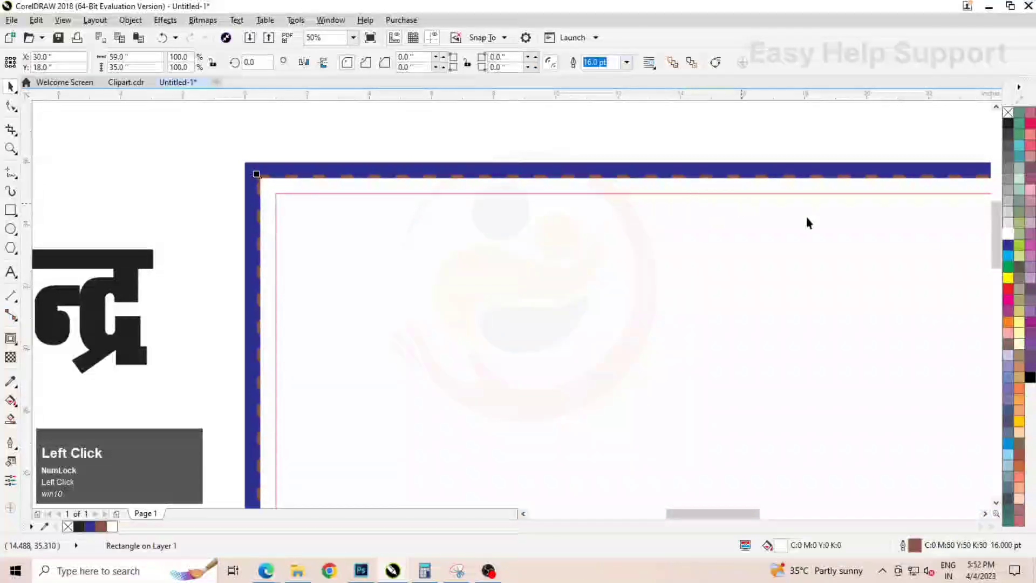
pyautogui.rightClick(1009, 282)
pyautogui.click(762, 138)
pyautogui.scroll(-4, 663, 186)
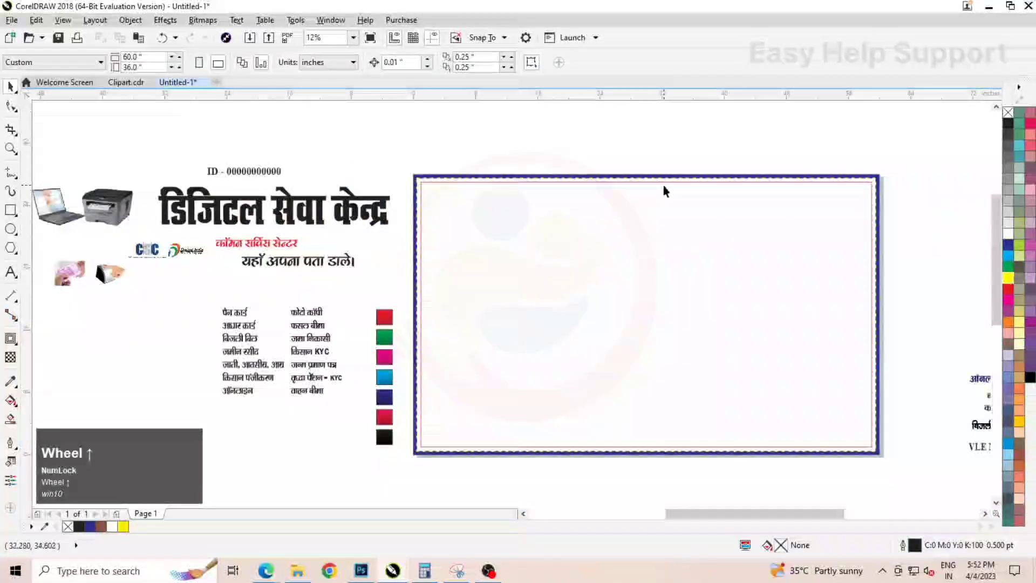
# - Draw a wide ellipse about 76.5 by 18 inches across the upper part of the banner
pyautogui.click(251, 166)
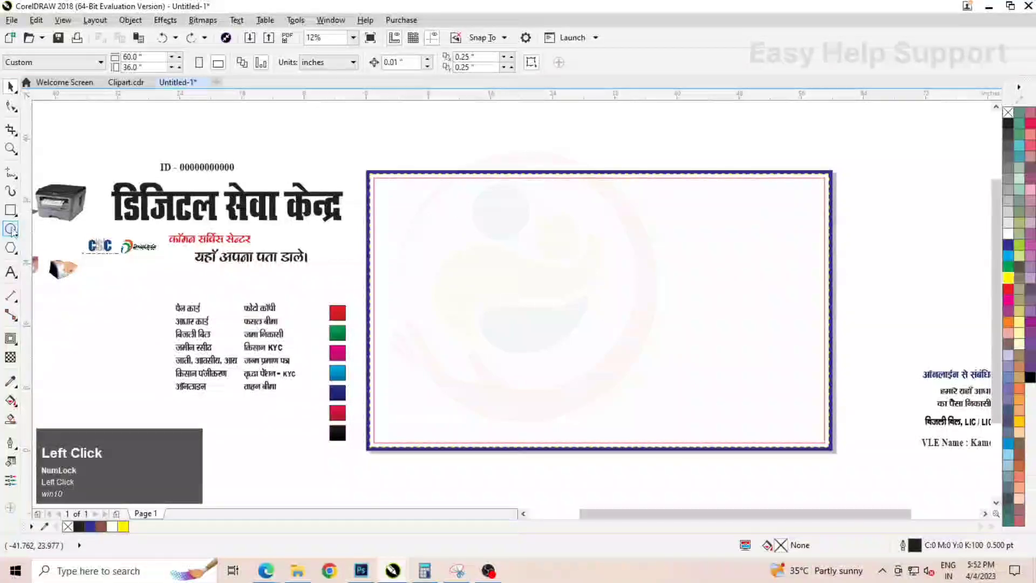
pyautogui.click(13, 231)
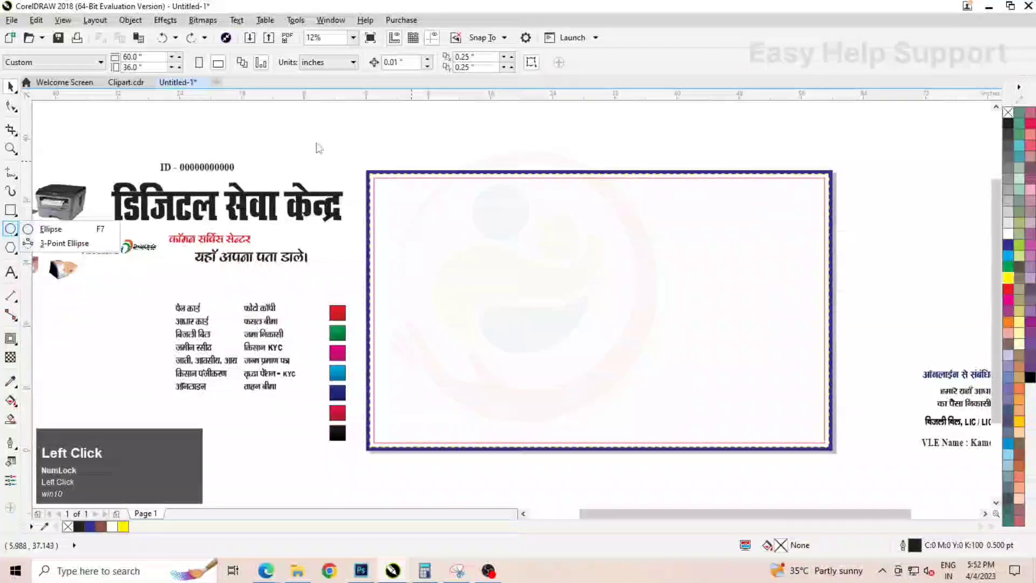
pyautogui.click(67, 226)
pyautogui.moveTo(312, 136); pyautogui.dragTo(911, 281)
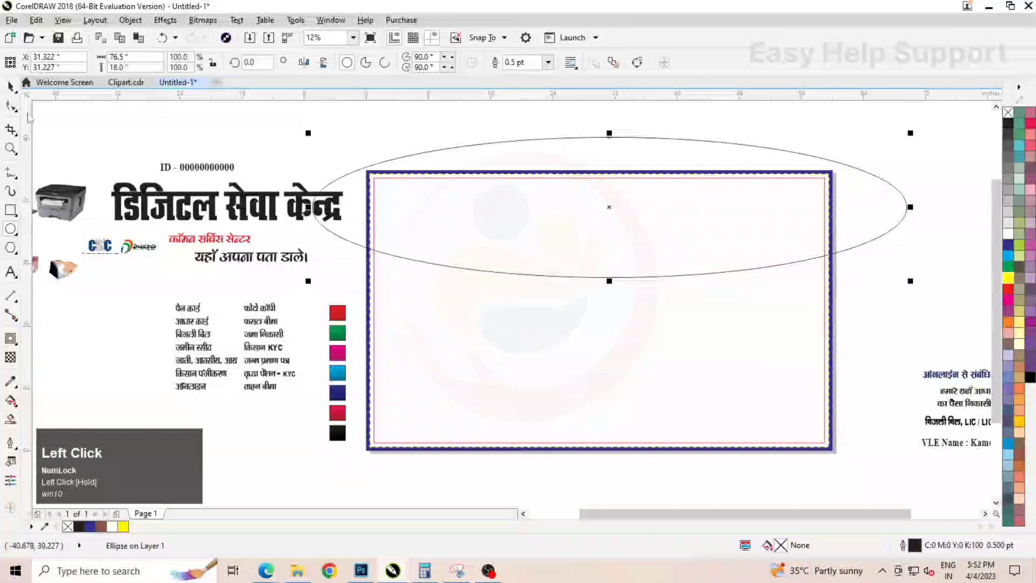
# - Centre the ellipse horizontally on the inner rectangle using Align and Distribute
pyautogui.click(130, 20)
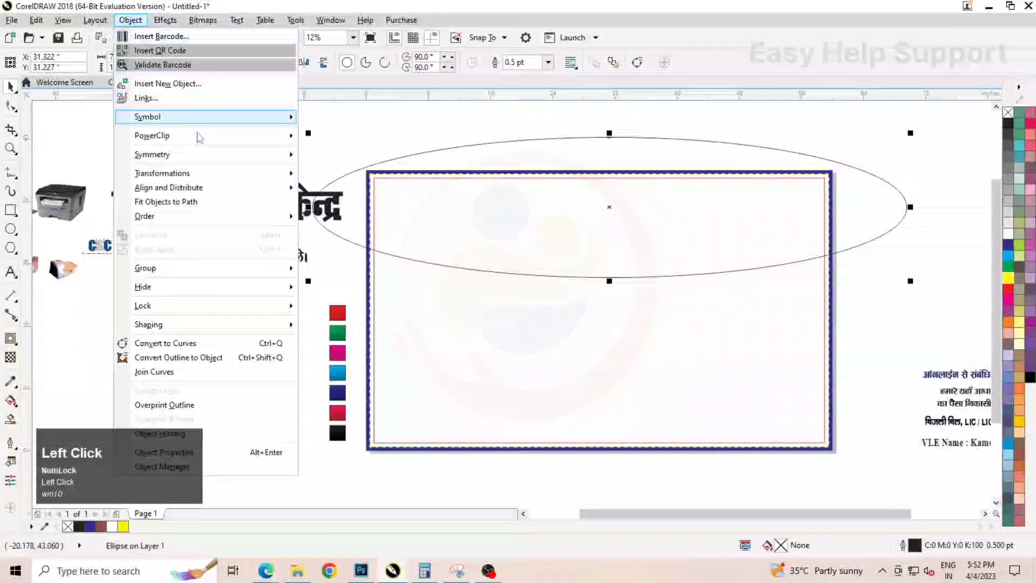
pyautogui.moveTo(178, 187)
pyautogui.click(351, 326)
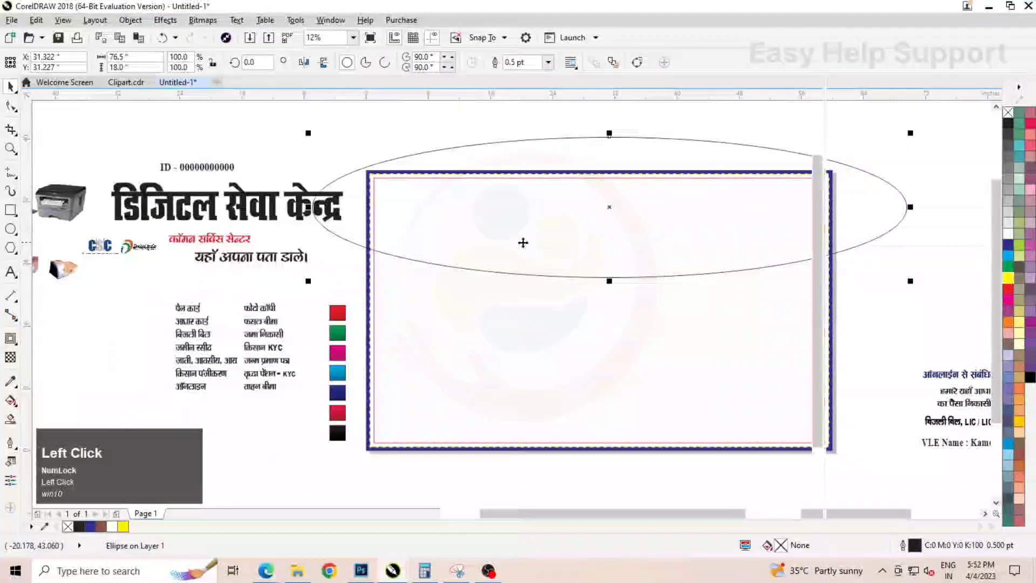
pyautogui.keyDown('shift'); pyautogui.click(561, 328); pyautogui.keyUp('shift')
pyautogui.click(851, 116)
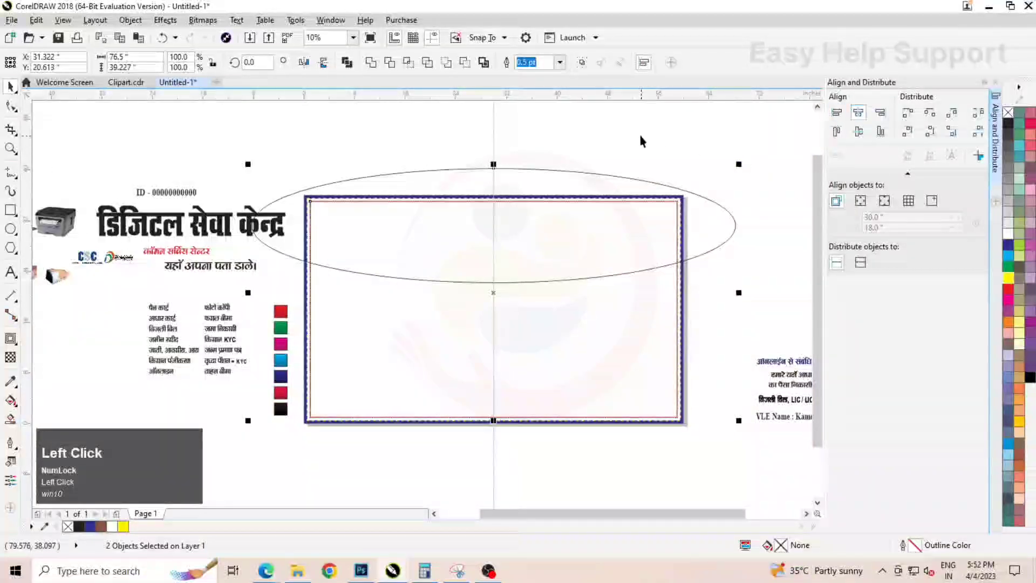
# - Cut the inner red-outlined rectangle and create a header shape from the ellipse's overlap with the frame using Smart Fill
pyautogui.click(545, 338)
pyautogui.rightClick(546, 338)
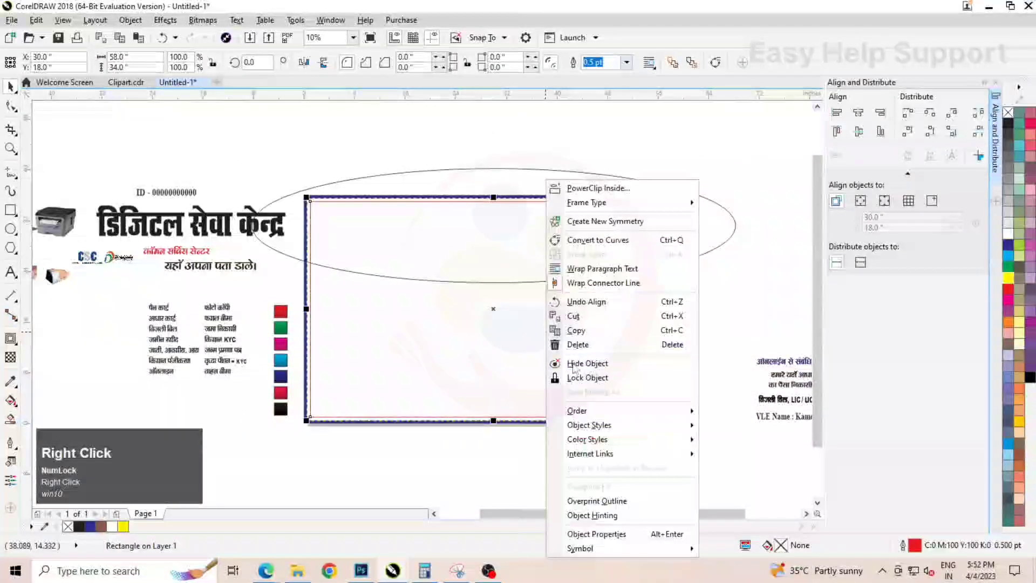
pyautogui.click(596, 317)
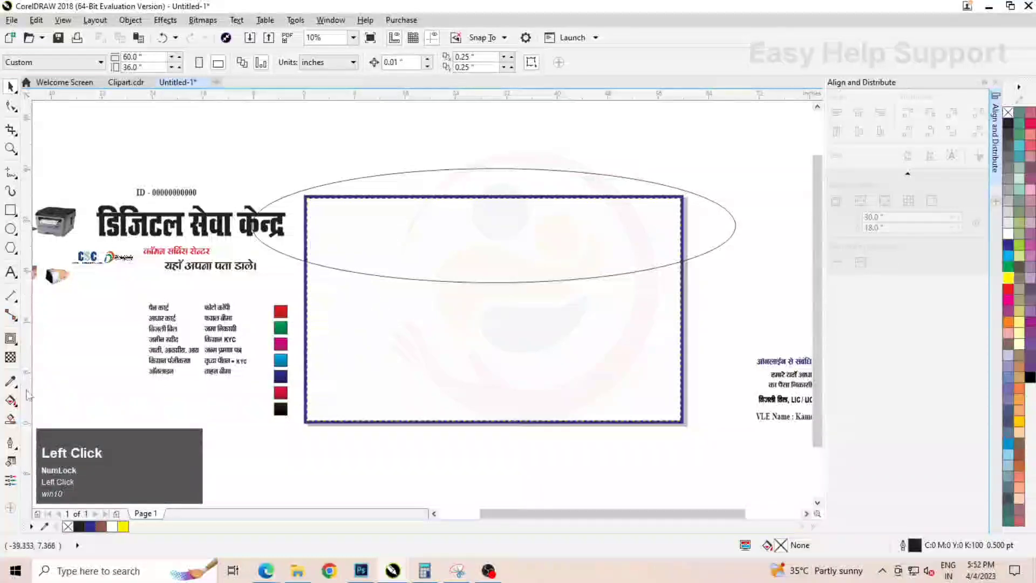
pyautogui.click(403, 238)
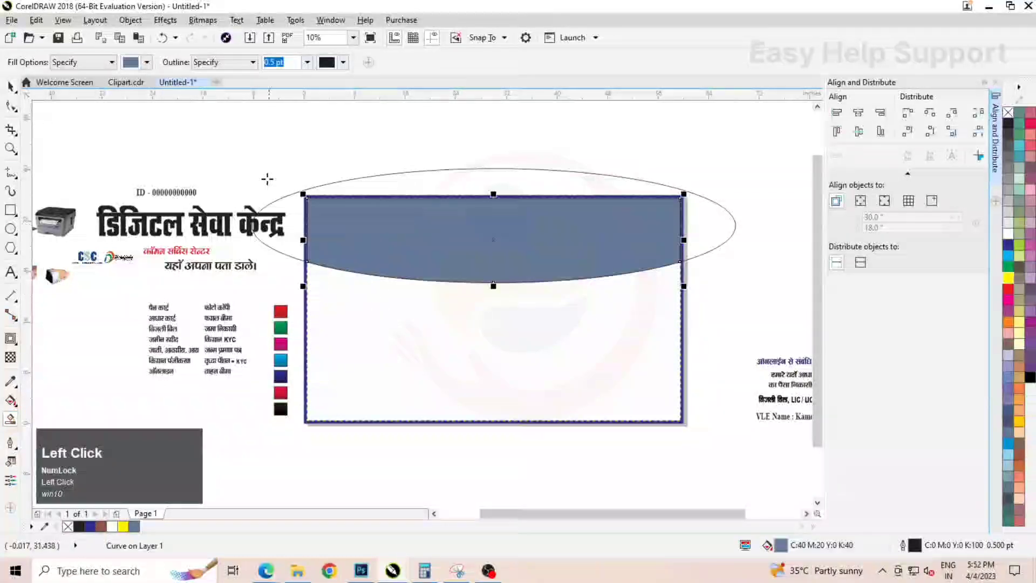
pyautogui.press('space')
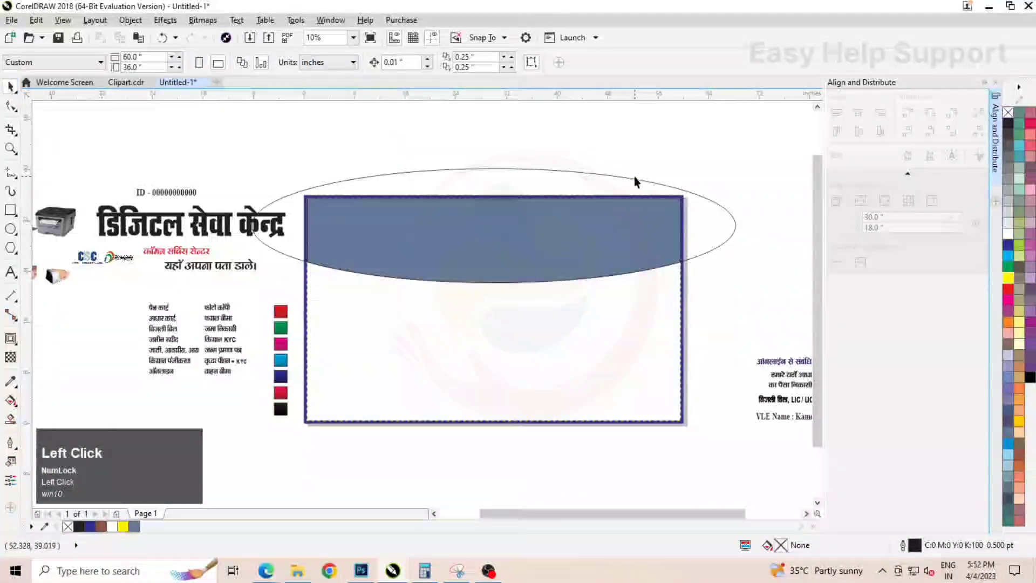
# - Remove the construction ellipse and the outline of the curved header shape
pyautogui.rightClick(635, 178)
pyautogui.click(696, 344)
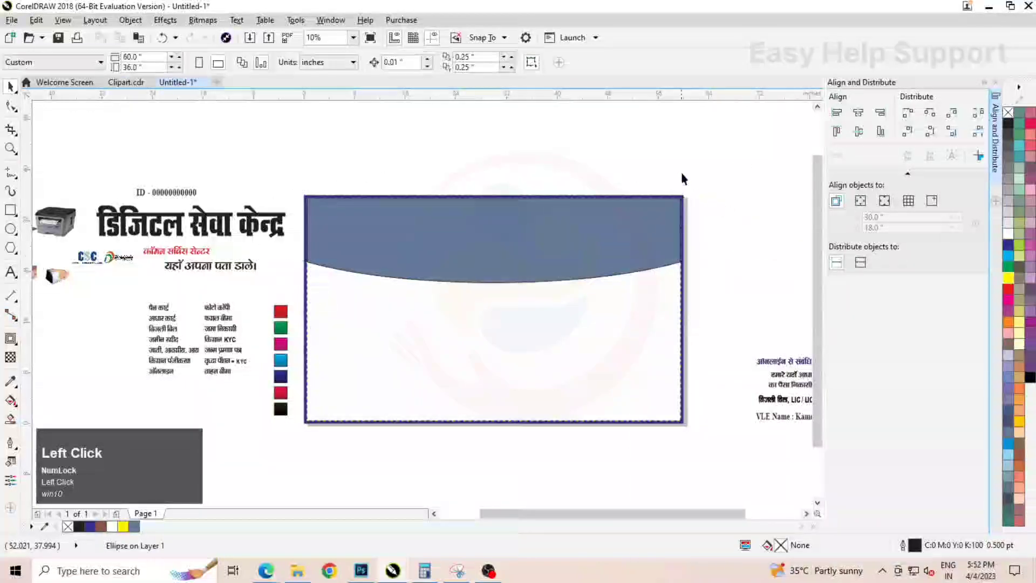
pyautogui.click(498, 255)
pyautogui.rightClick(1008, 113)
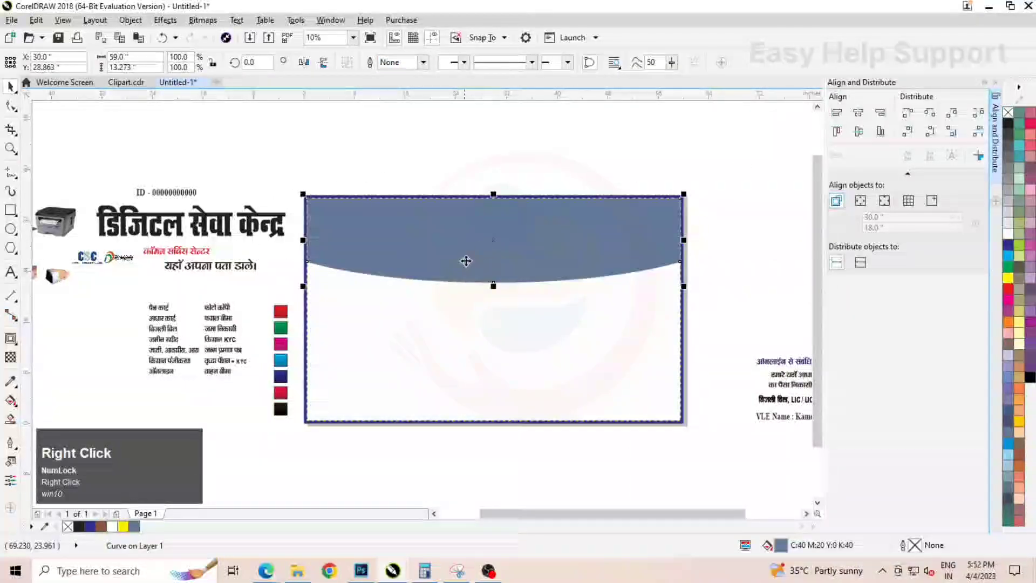
# - Stretch the curved header shape downward to about 13.95 inches tall and fill it dark blue
pyautogui.scroll(2, 466, 265)
pyautogui.moveTo(518, 302); pyautogui.dragTo(518, 308)
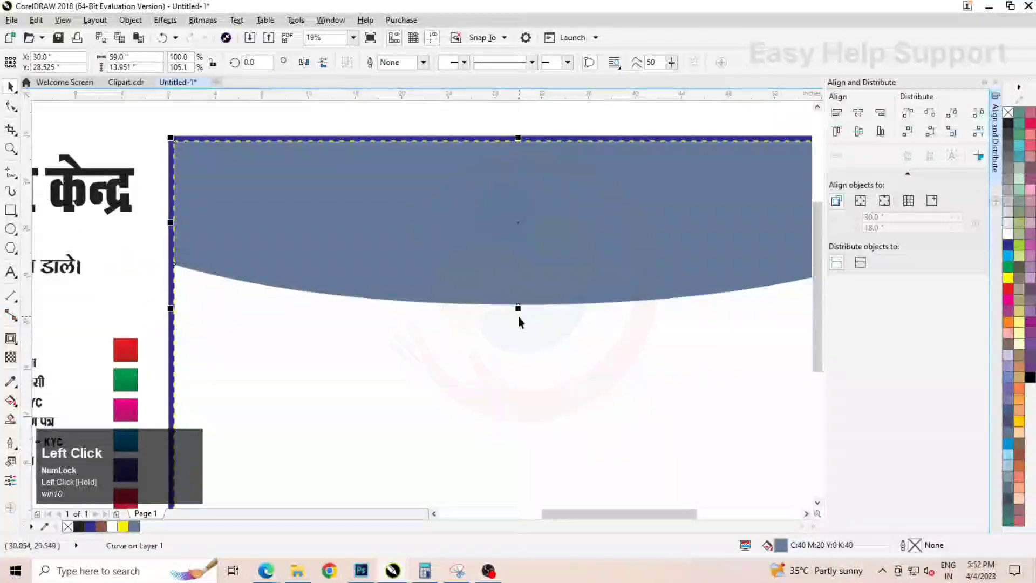
pyautogui.click(1009, 246)
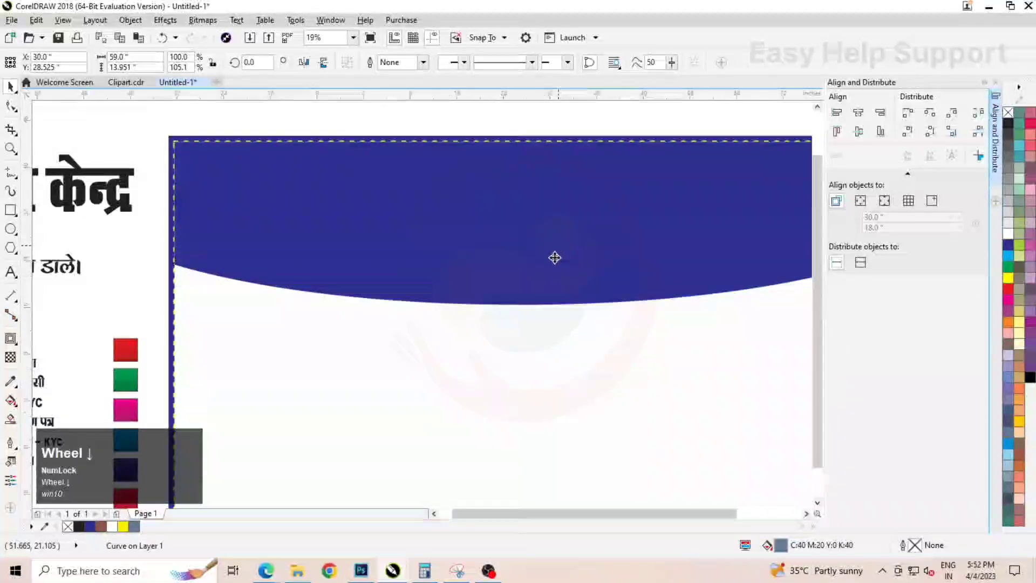
# - Make a shorter copy of the blue header, about 13.12 inches tall, and fill it with a darkened red
pyautogui.scroll(-1, 555, 254)
pyautogui.moveTo(521, 282); pyautogui.dragTo(521, 276)
pyautogui.click(1008, 293)
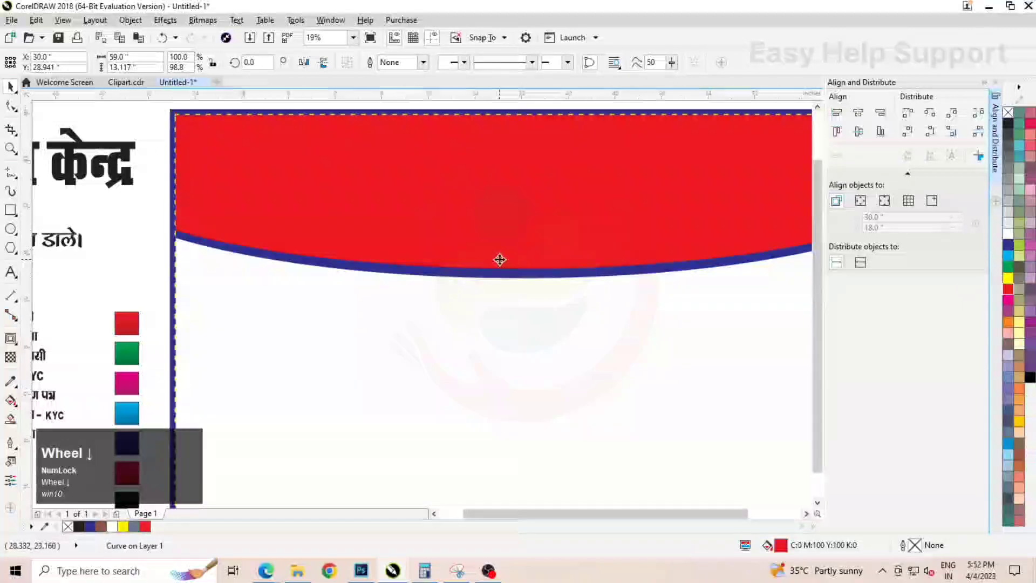
pyautogui.scroll(-2, 500, 259)
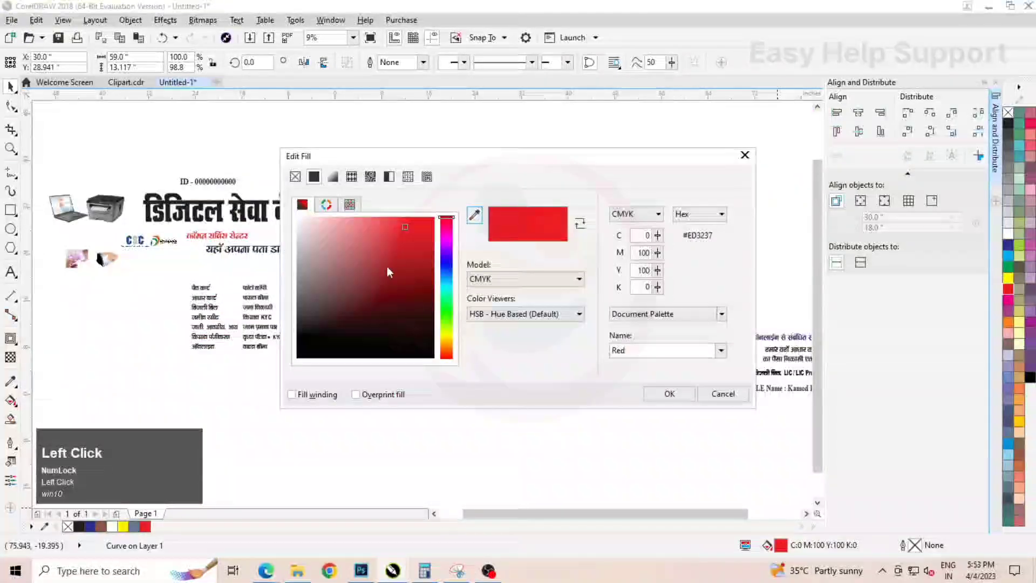
pyautogui.moveTo(407, 225); pyautogui.dragTo(422, 250)
pyautogui.click(667, 394)
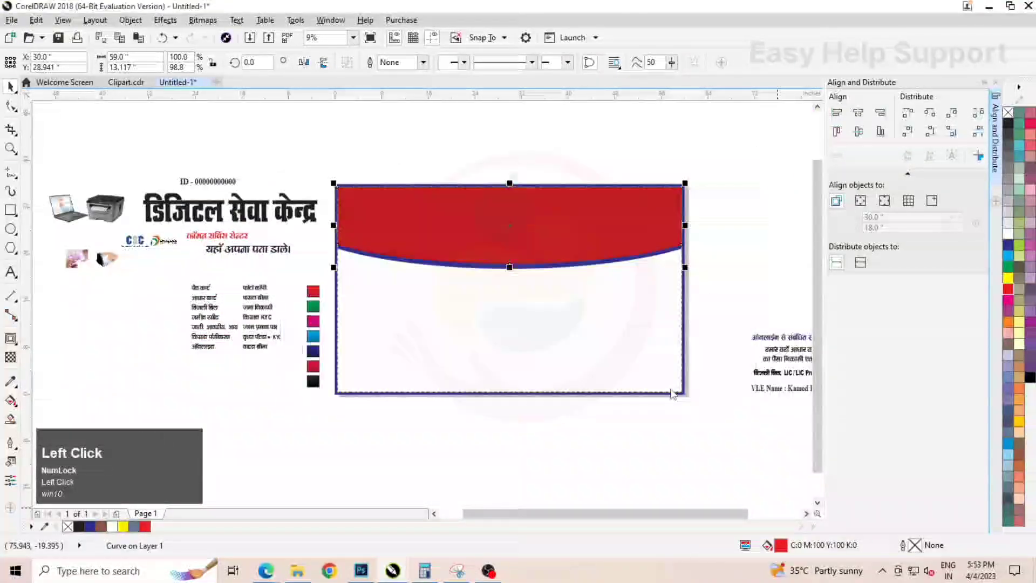
# - Draw a circle about 14.43 inches in diameter and position it over the red header's upper-left corner
pyautogui.click(342, 172)
pyautogui.scroll(1, 342, 172)
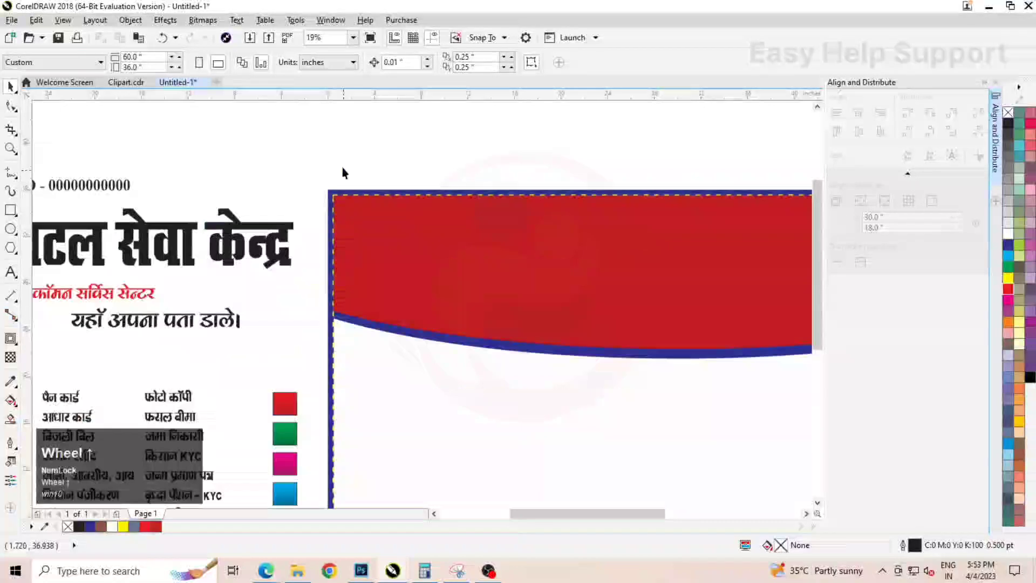
pyautogui.click(10, 228)
pyautogui.moveTo(302, 166); pyautogui.dragTo(475, 338)
pyautogui.scroll(1, 402, 240)
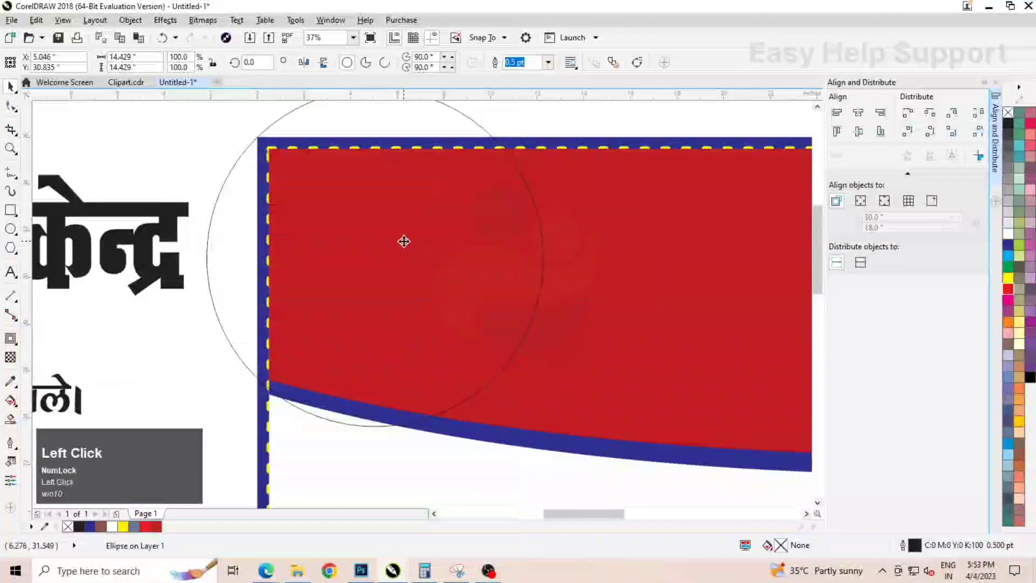
pyautogui.moveTo(402, 238); pyautogui.dragTo(367, 220)
# - Create a separate shape from the circle's overlap with the red header using Smart Fill
pyautogui.scroll(-1, 419, 256)
pyautogui.click(394, 275)
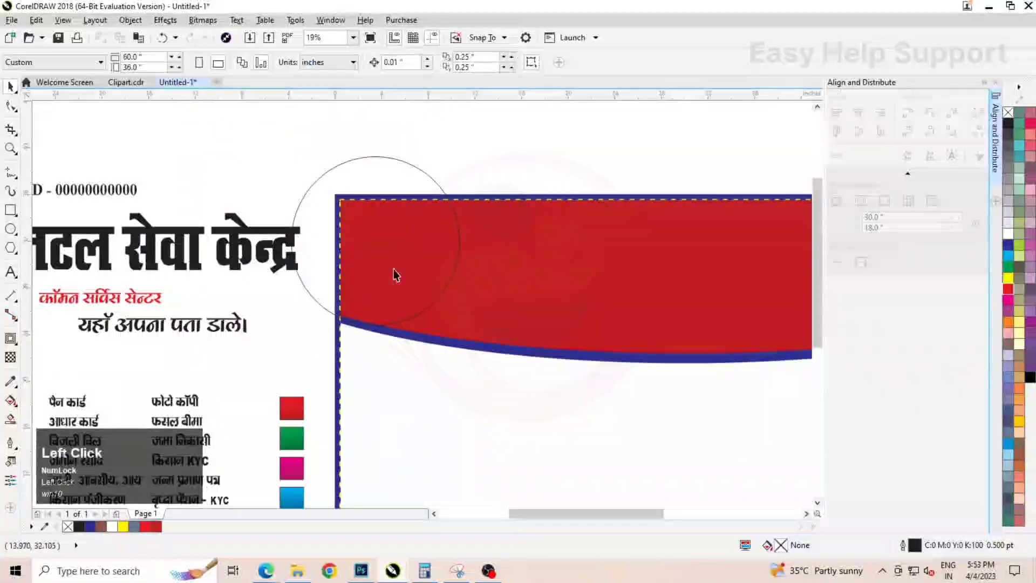
pyautogui.click(384, 250)
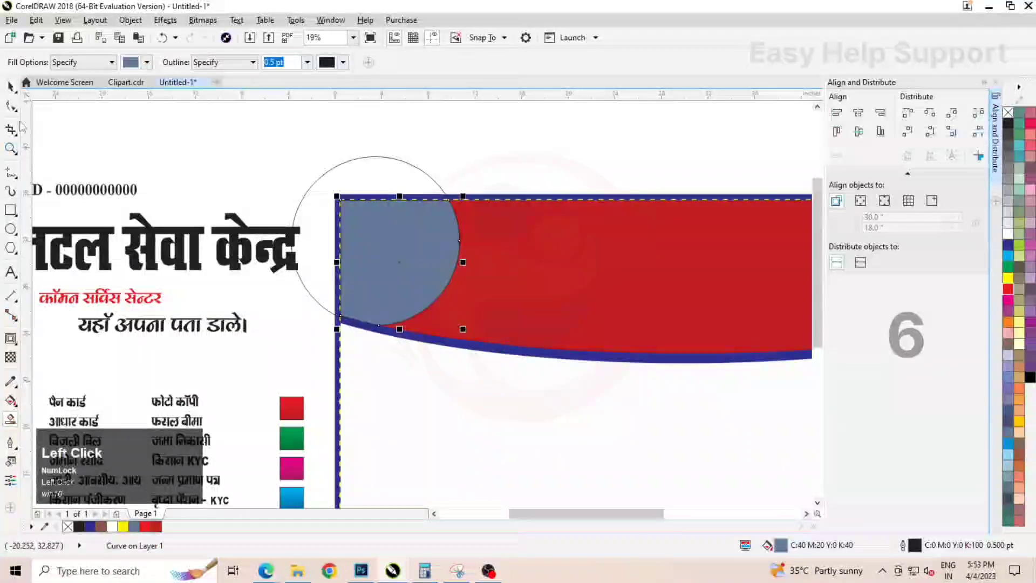
# - Delete the helper circle, fill the overlap shape in the header's upper-left corner yellow and remove its outline
pyautogui.press('space')
pyautogui.rightClick(388, 176)
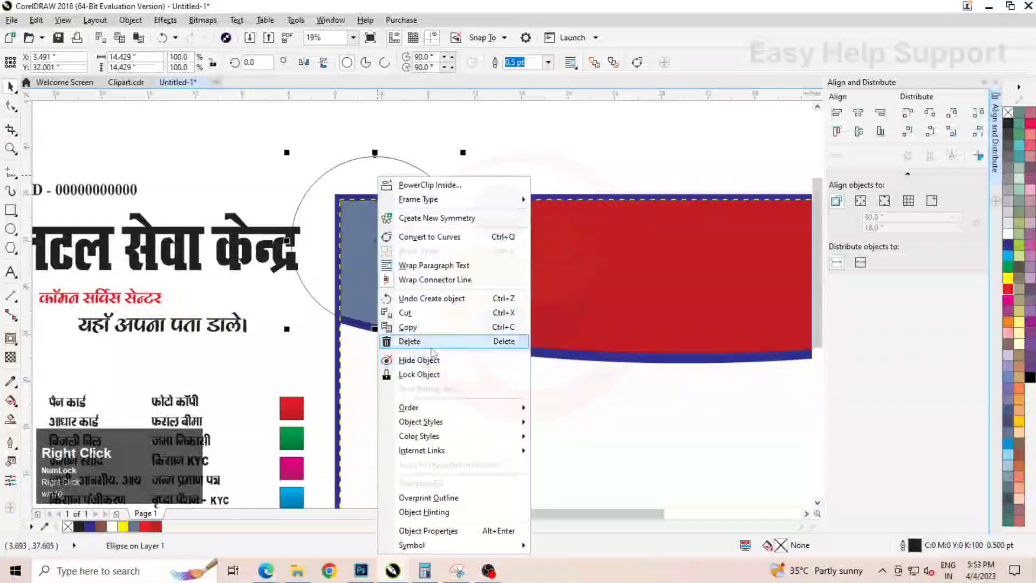
pyautogui.click(416, 340)
pyautogui.click(388, 222)
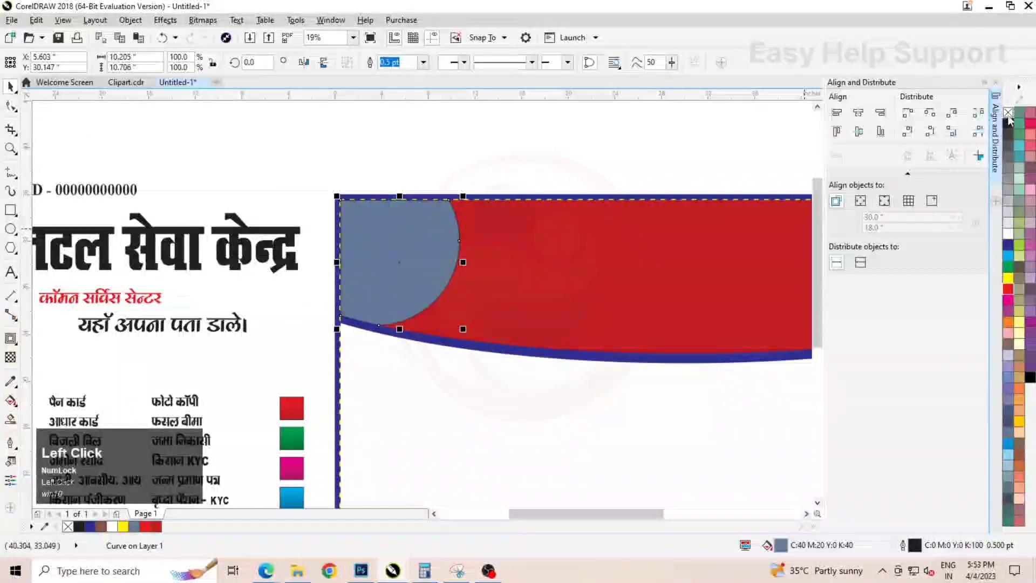
pyautogui.rightClick(1009, 113)
pyautogui.click(1008, 278)
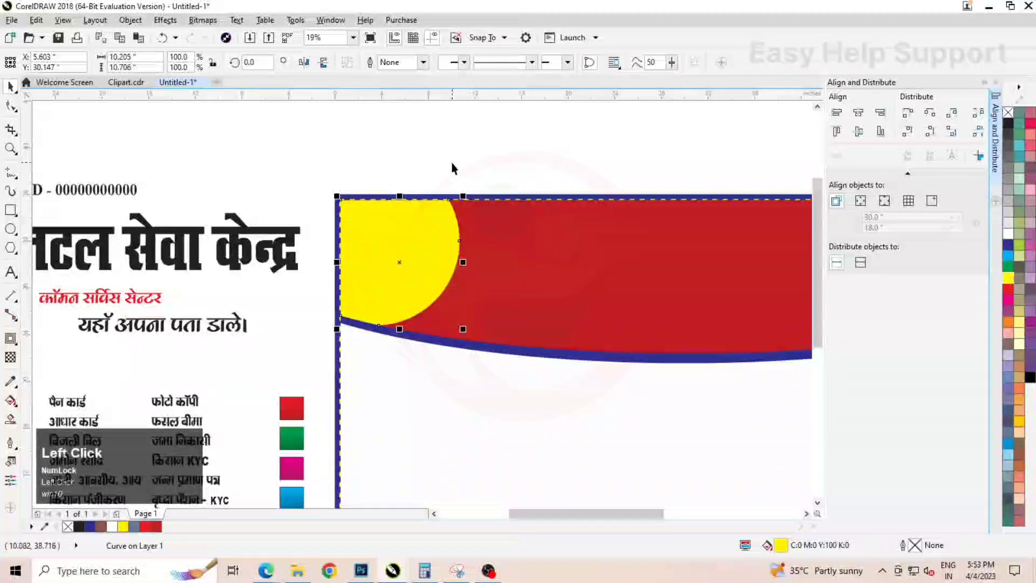
# - Duplicate the yellow corner shape, align the copy to the red header's right edge and mirror it horizontally
pyautogui.scroll(-2, 453, 168)
pyautogui.click(359, 215)
pyautogui.rightClick(358, 214)
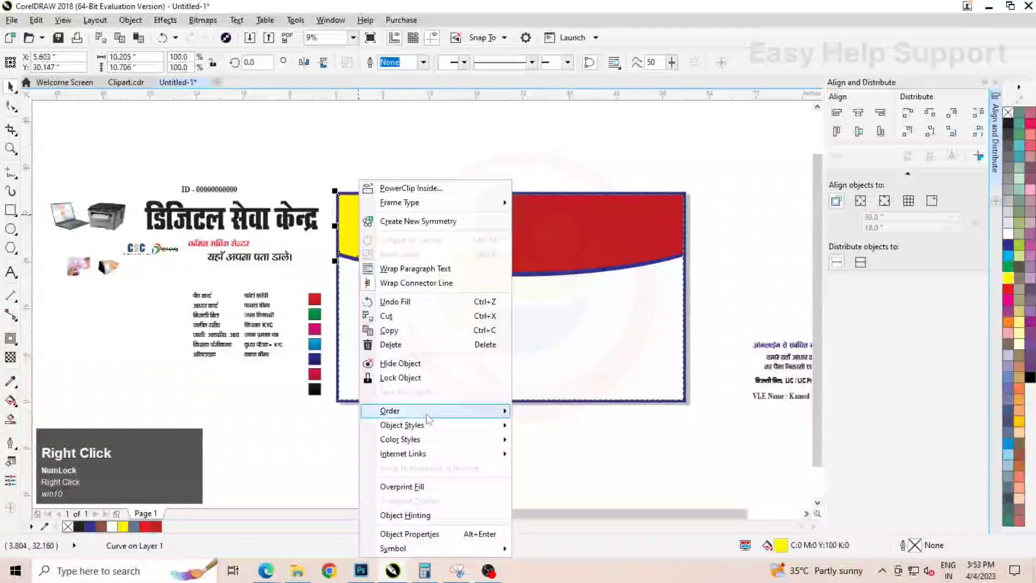
pyautogui.click(391, 344)
pyautogui.rightClick(510, 147)
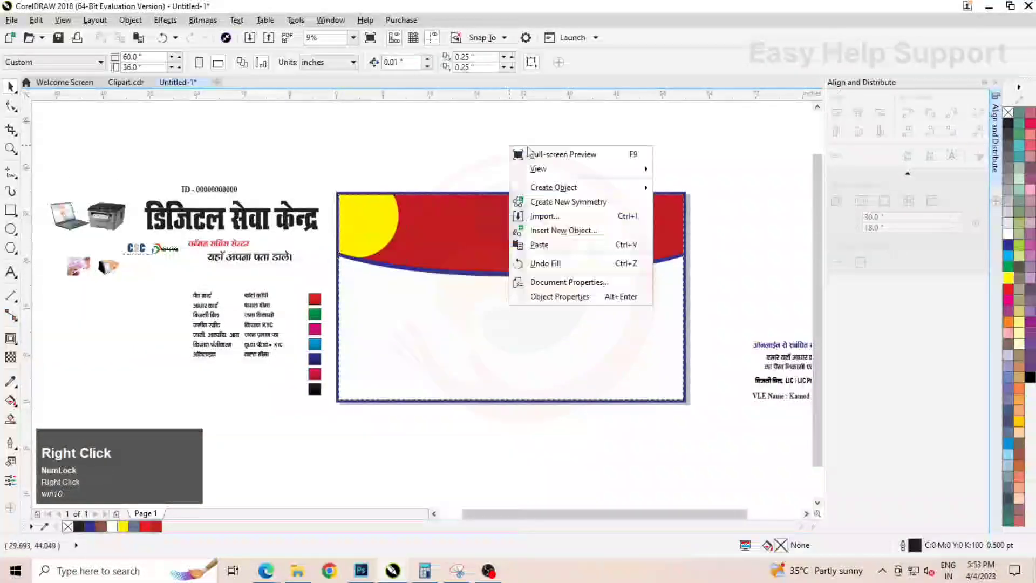
pyautogui.click(558, 249)
pyautogui.keyDown('shift'); pyautogui.click(616, 224); pyautogui.keyUp('shift')
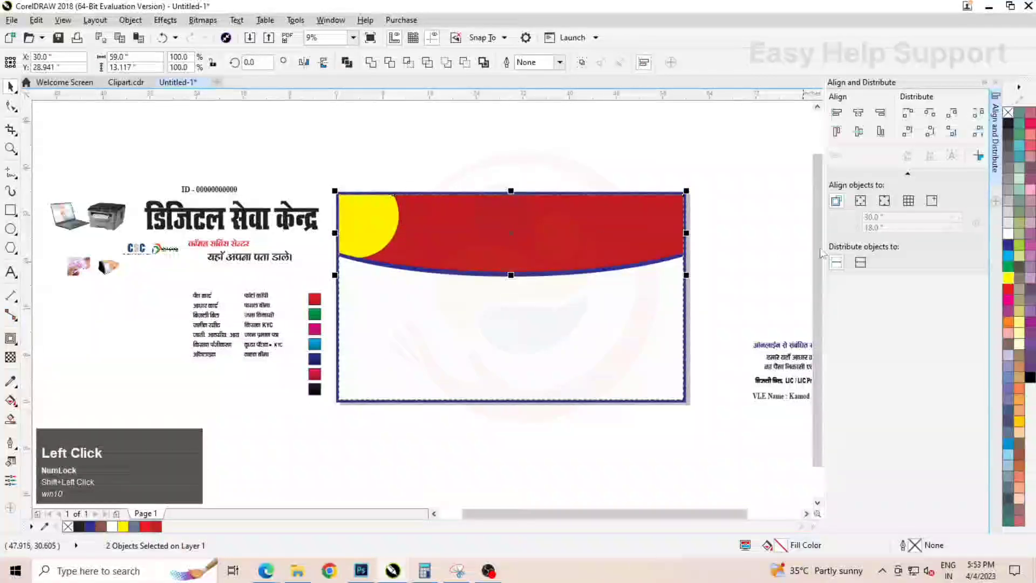
pyautogui.click(880, 114)
pyautogui.click(672, 224)
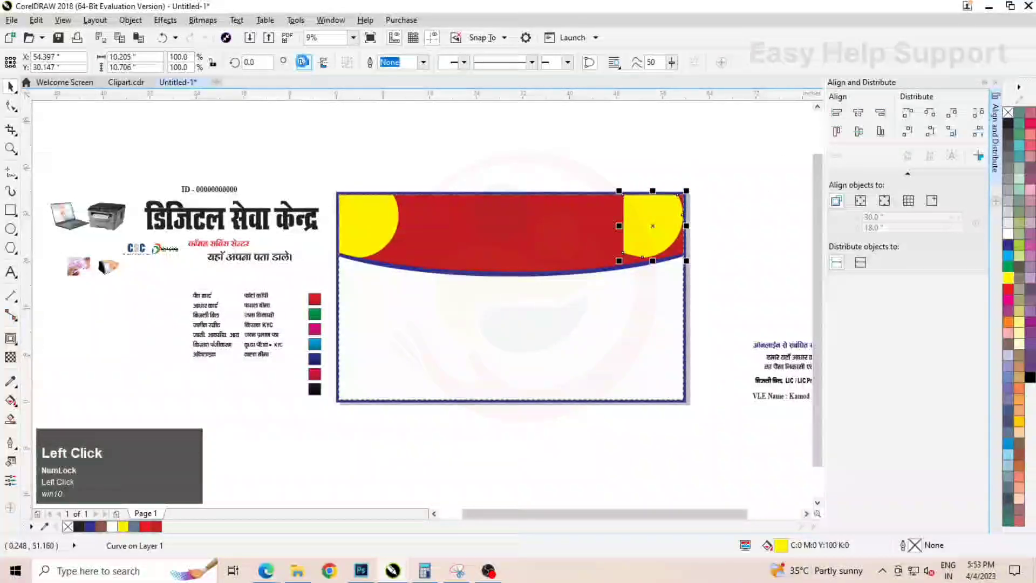
pyautogui.press('Escape')
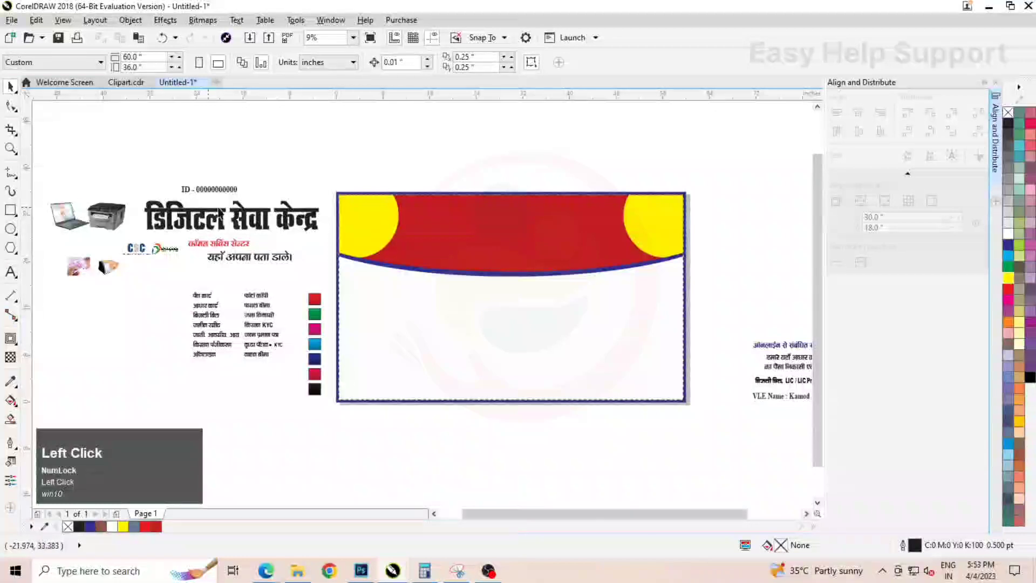
# - Bring the ID line, title, laptop and printer to the front of the layer and move them above the banner
pyautogui.scroll(1, 160, 204)
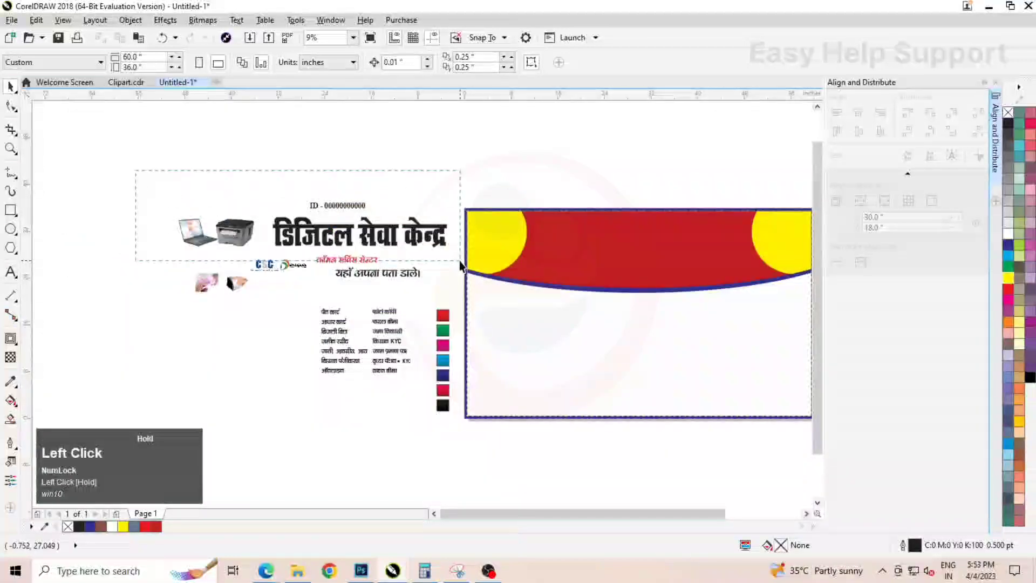
pyautogui.moveTo(458, 261); pyautogui.dragTo(459, 261)
pyautogui.rightClick(364, 237)
pyautogui.moveTo(418, 430)
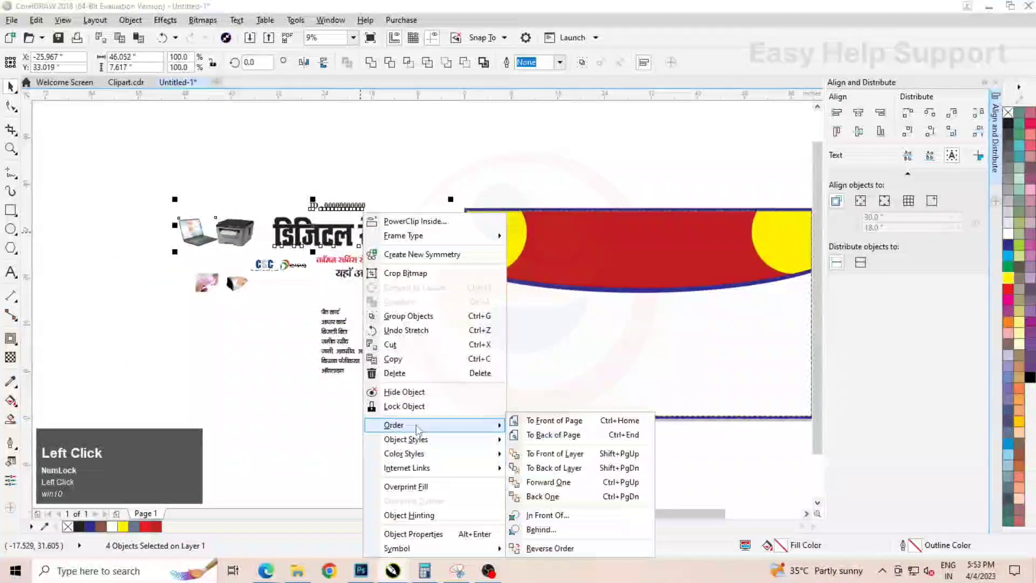
pyautogui.click(553, 453)
pyautogui.moveTo(352, 230); pyautogui.dragTo(662, 175)
# - Place the laptop picture inside the header's left yellow shape
pyautogui.scroll(-1, 400, 222)
pyautogui.click(401, 223)
pyautogui.scroll(1, 509, 200)
pyautogui.click(404, 205)
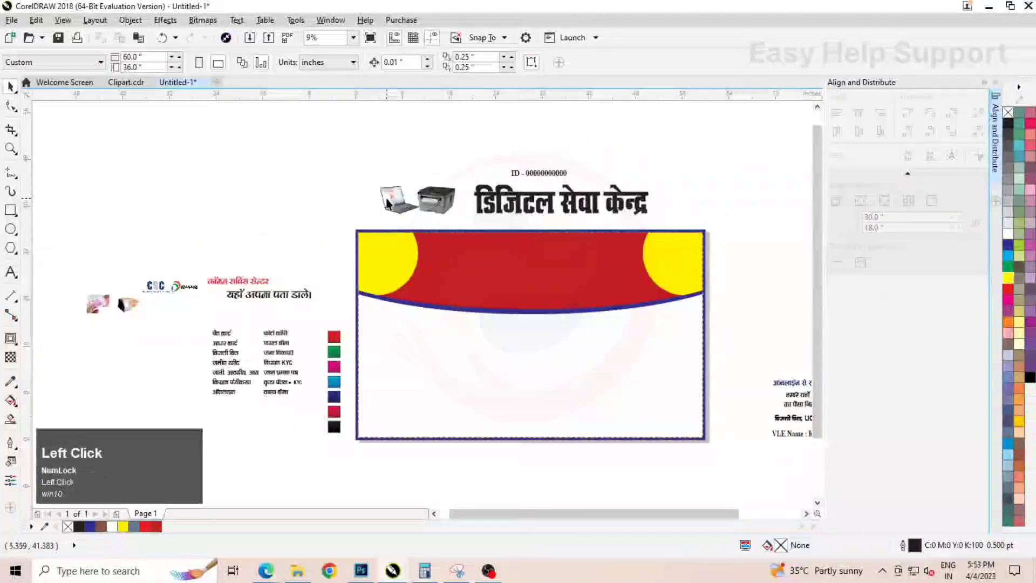
pyautogui.moveTo(405, 224); pyautogui.dragTo(427, 355)
pyautogui.scroll(2, 382, 328)
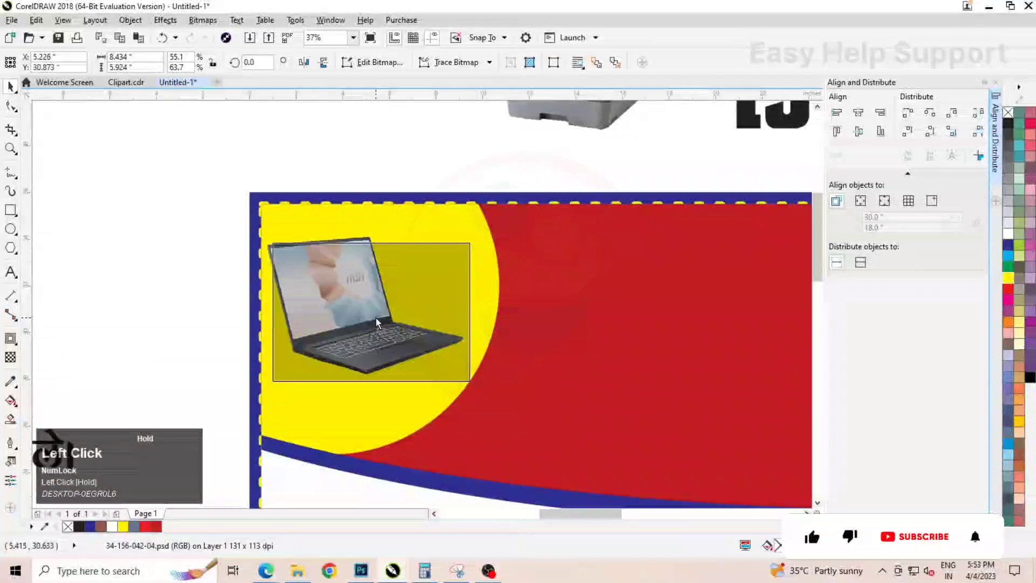
pyautogui.moveTo(376, 318); pyautogui.dragTo(376, 318)
# - Place the printer picture inside the header's right yellow shape
pyautogui.scroll(-2, 340, 235)
pyautogui.moveTo(396, 194); pyautogui.dragTo(640, 255)
pyautogui.scroll(3, 640, 254)
pyautogui.moveTo(531, 265); pyautogui.dragTo(505, 294)
pyautogui.scroll(-3, 621, 200)
# - Move the Hindi title onto the red header and enlarge it to about 35.98 by 8.21 inches
pyautogui.click(549, 158)
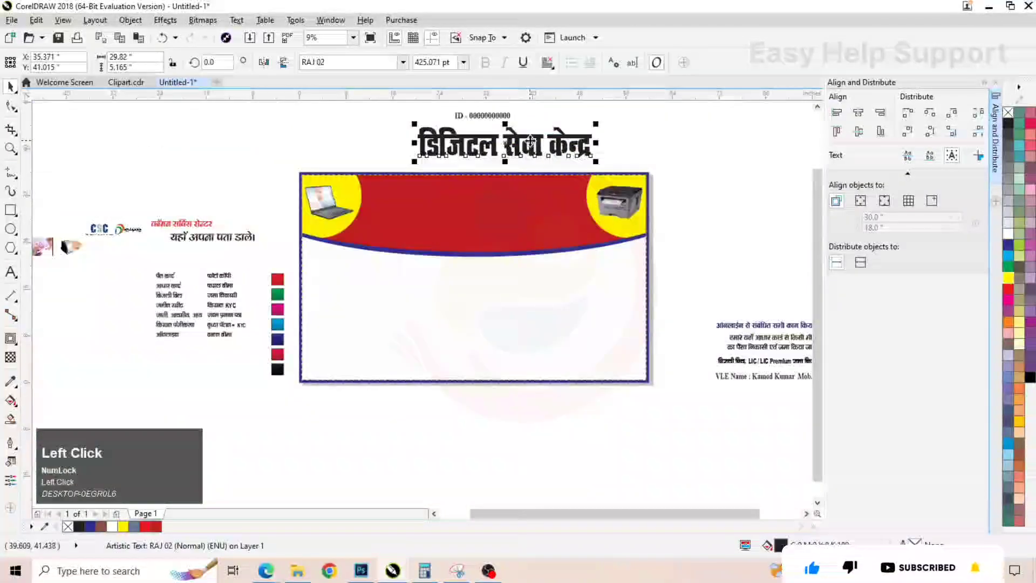
pyautogui.moveTo(549, 157); pyautogui.dragTo(486, 199)
pyautogui.scroll(2, 486, 198)
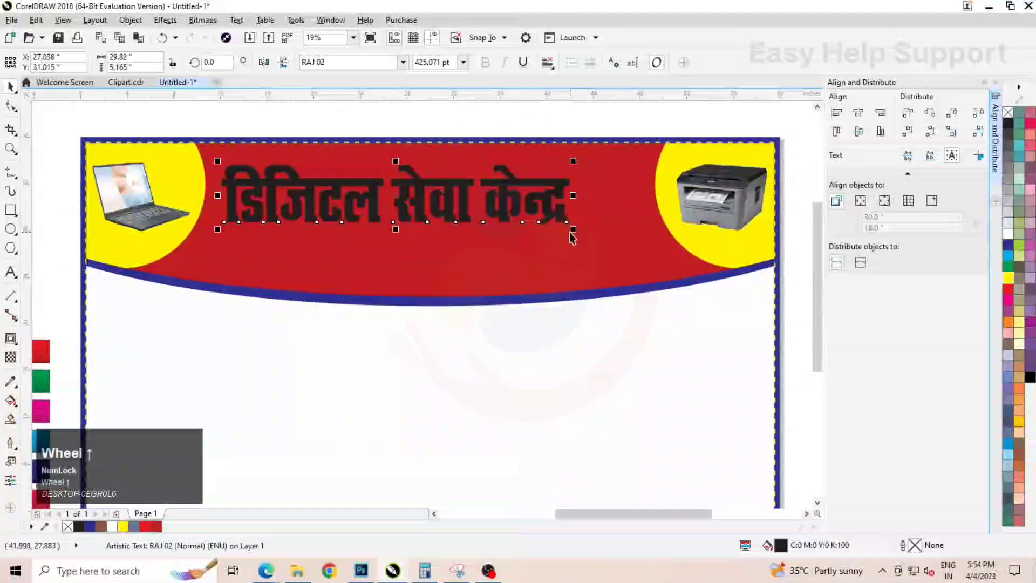
pyautogui.moveTo(573, 228); pyautogui.dragTo(646, 276)
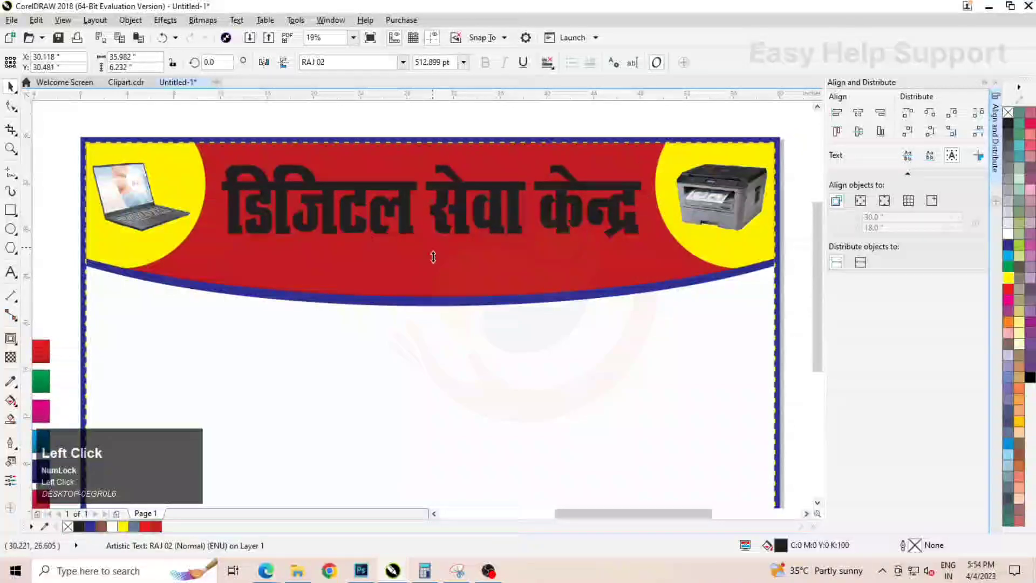
pyautogui.moveTo(431, 241); pyautogui.dragTo(431, 271)
pyautogui.scroll(-2, 475, 162)
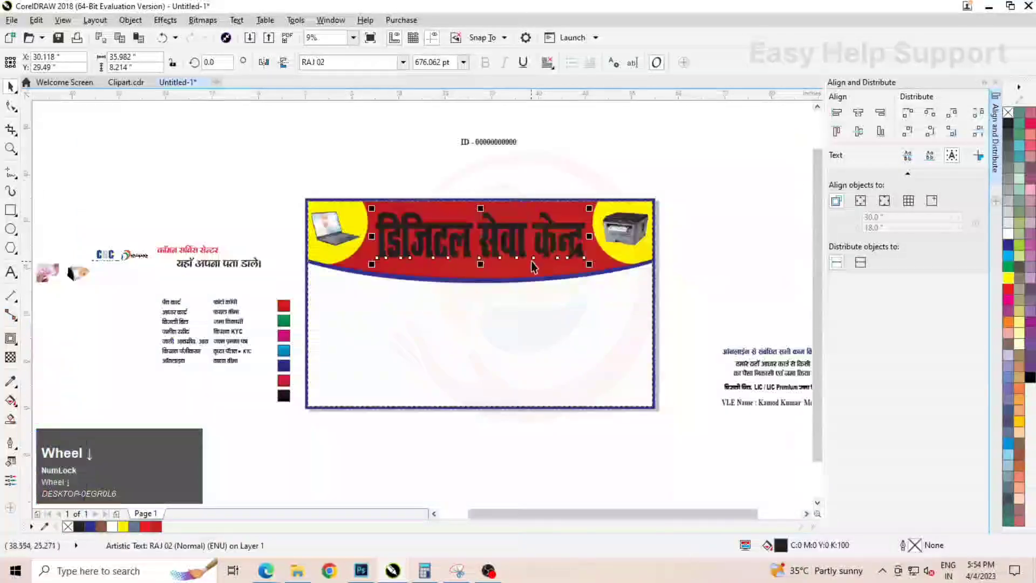
# - Place the ID line on the red header above the title and color it yellow
pyautogui.scroll(2, 483, 166)
pyautogui.scroll(-2, 484, 161)
pyautogui.click(518, 142)
pyautogui.moveTo(519, 141); pyautogui.dragTo(481, 200)
pyautogui.scroll(2, 481, 214)
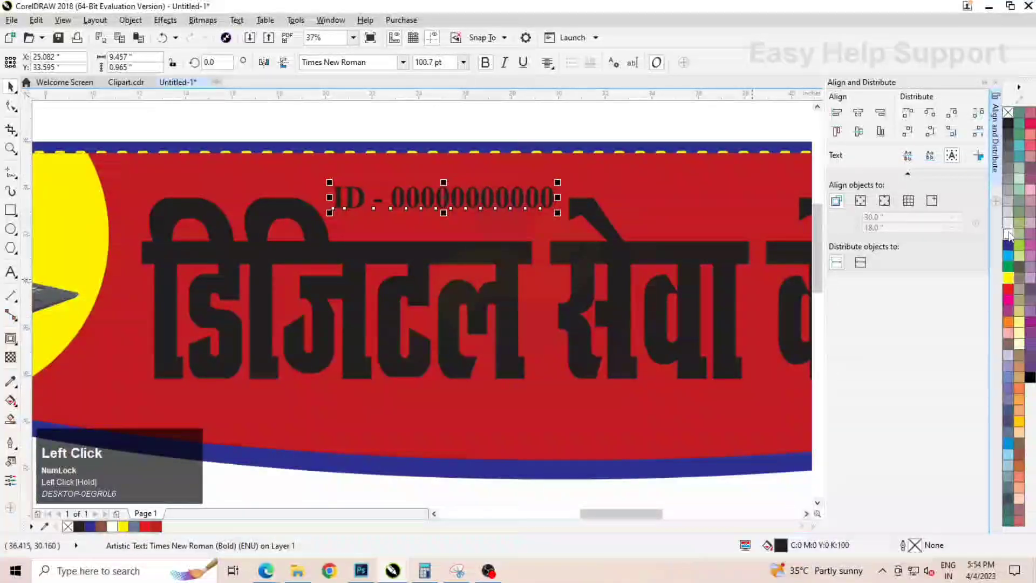
pyautogui.click(1008, 277)
pyautogui.scroll(-2, 575, 229)
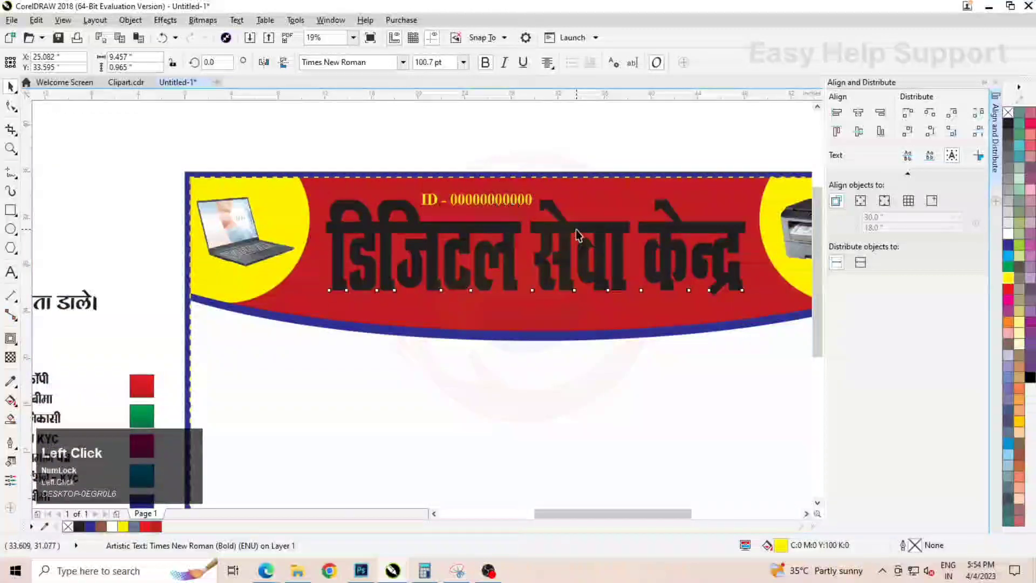
# - Bow the title's lower edge downward by about 1.5 inches with a single-arc Envelope and fill the text white
pyautogui.click(576, 229)
pyautogui.click(16, 339)
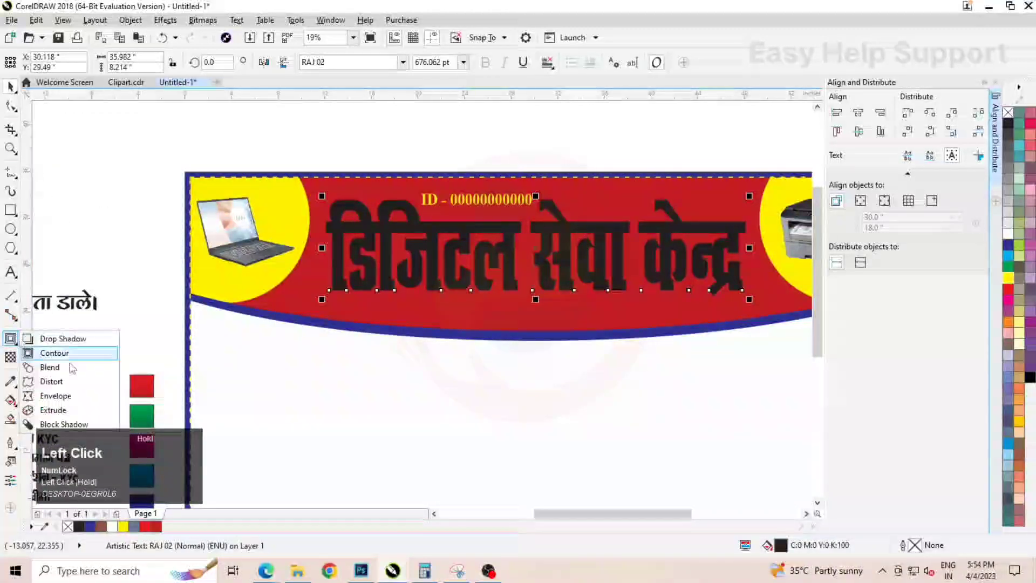
pyautogui.click(60, 396)
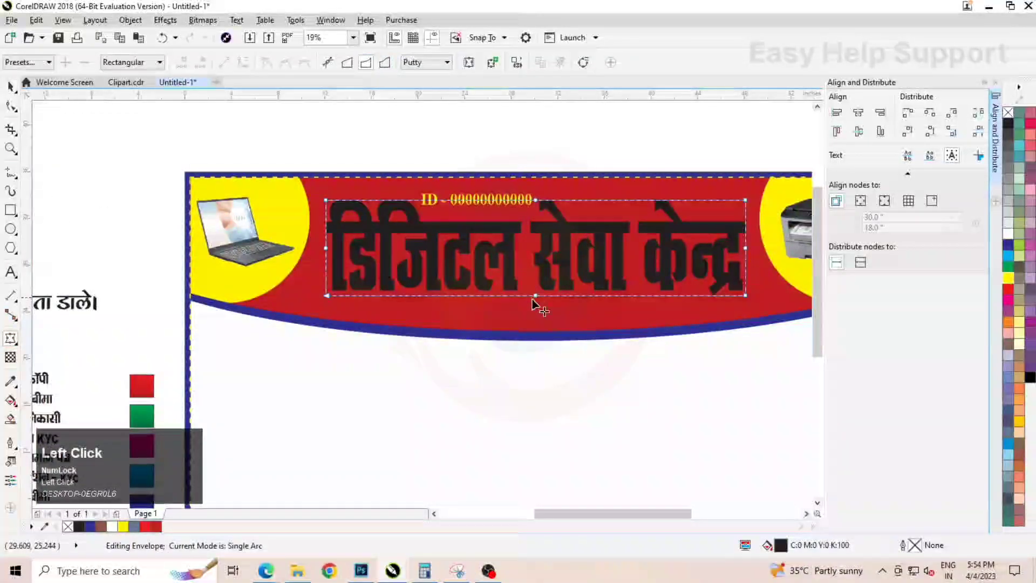
pyautogui.moveTo(536, 304); pyautogui.dragTo(538, 318)
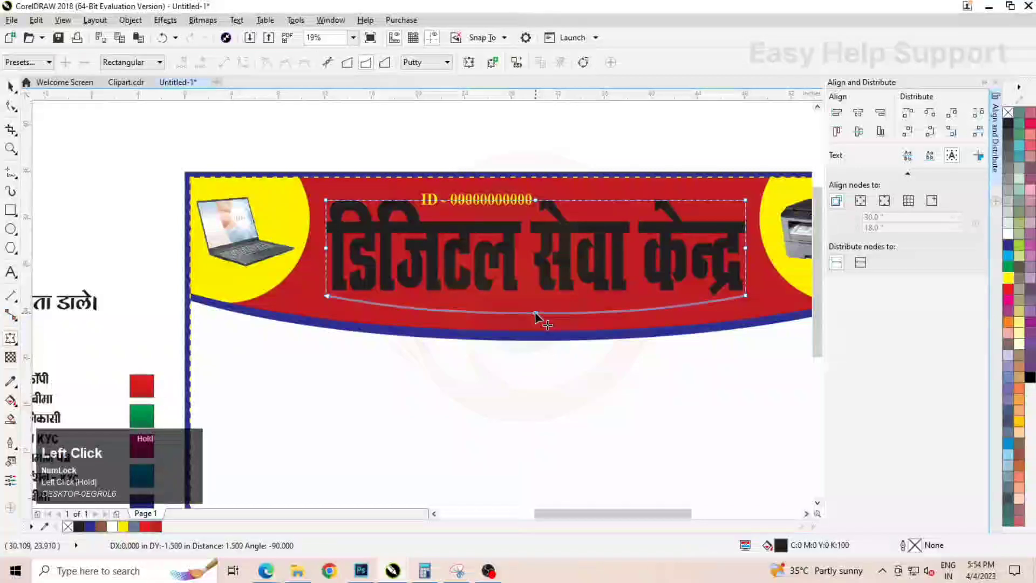
pyautogui.click(11, 87)
pyautogui.click(1009, 233)
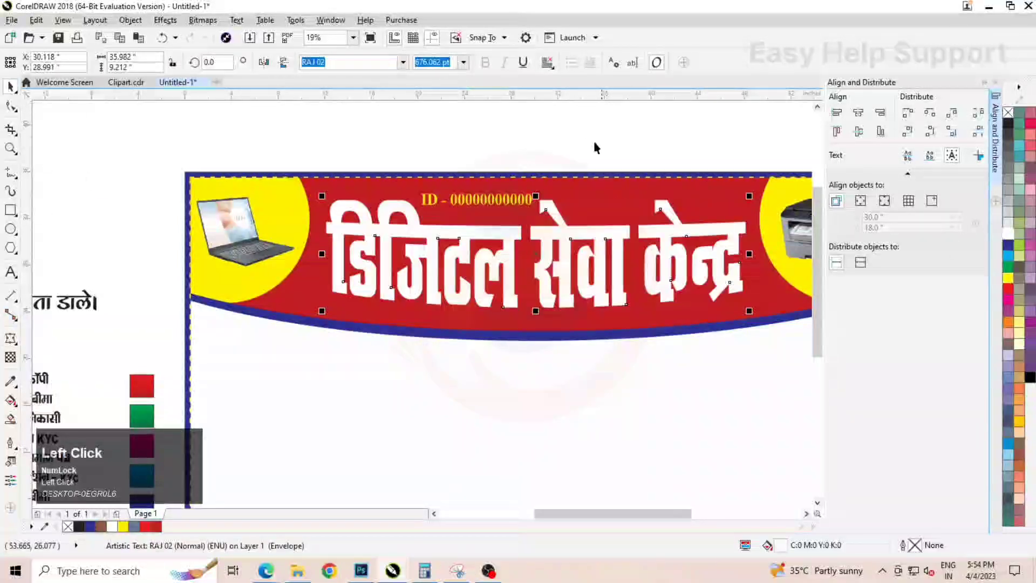
pyautogui.click(594, 145)
# - Draw an ellipse about 20.67 by 21.07 inches overlapping the banner's lower-left corner
pyautogui.scroll(-2, 504, 159)
pyautogui.scroll(2, 376, 315)
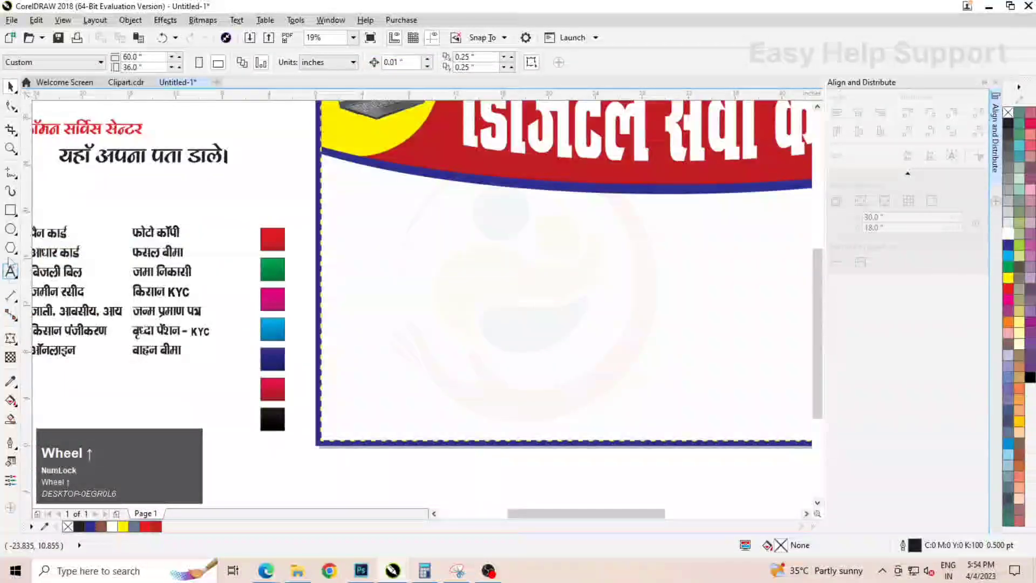
pyautogui.click(11, 229)
pyautogui.moveTo(293, 234); pyautogui.dragTo(529, 476)
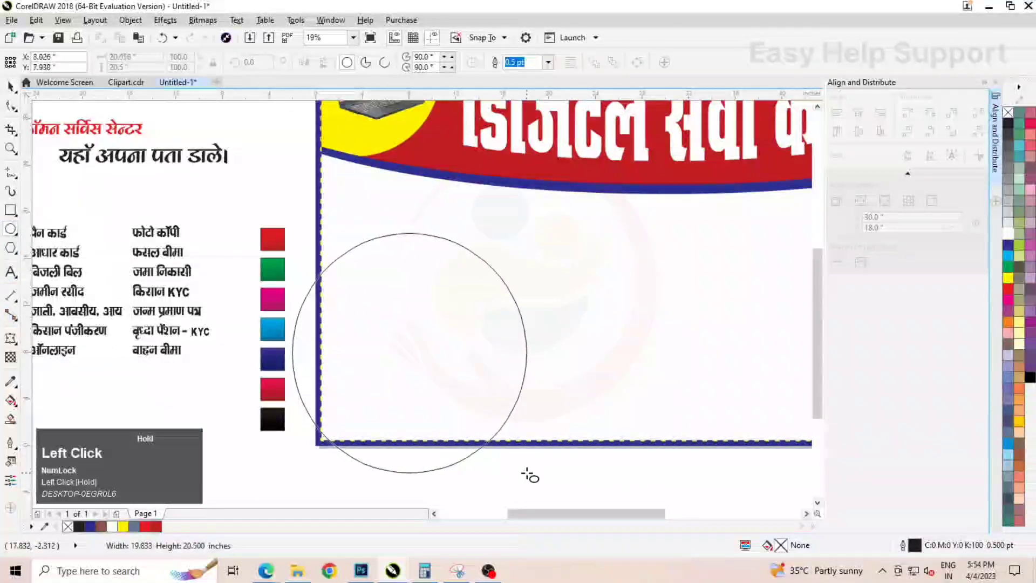
pyautogui.click(11, 87)
pyautogui.scroll(-1, 478, 198)
pyautogui.moveTo(458, 246)
pyautogui.mouseDown()
pyautogui.moveTo(440, 242)
pyautogui.moveTo(452, 251)
pyautogui.mouseUp()
pyautogui.scroll(1, 454, 250)
pyautogui.scroll(-1, 452, 251)
pyautogui.click(445, 253)
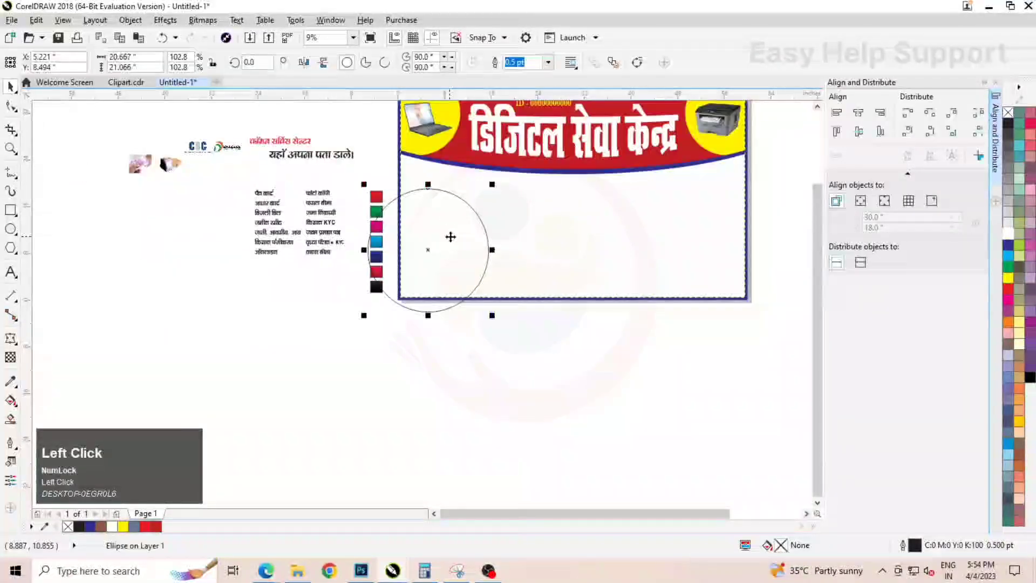
# - Make a narrower copy of the ellipse, about 19.94 inches wide, leaving a crescent along the right side
pyautogui.scroll(1, 449, 236)
pyautogui.moveTo(522, 264); pyautogui.dragTo(514, 268)
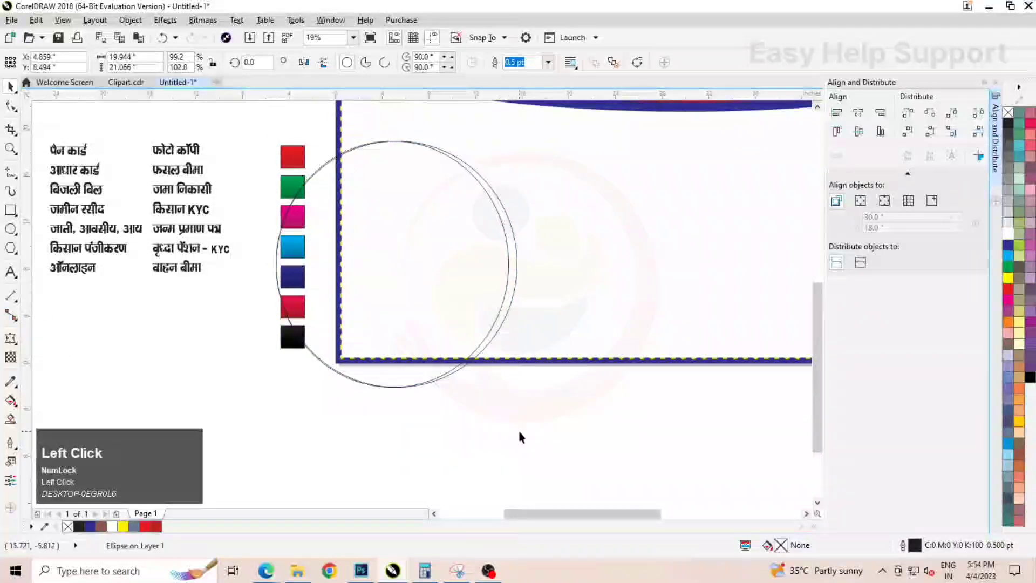
pyautogui.click(518, 435)
# - Draw a horizontal line about 16.78 inches long across the ellipses' upper part and Smart Fill the enclosed areas inside the banner
pyautogui.click(10, 173)
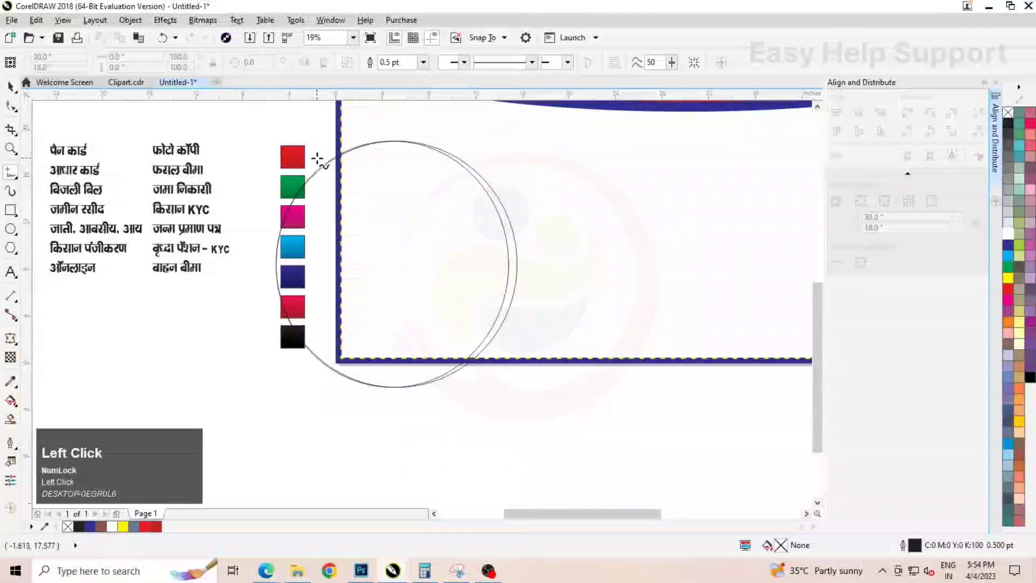
pyautogui.keyDown('shift'); pyautogui.click(518, 160); pyautogui.keyUp('shift')
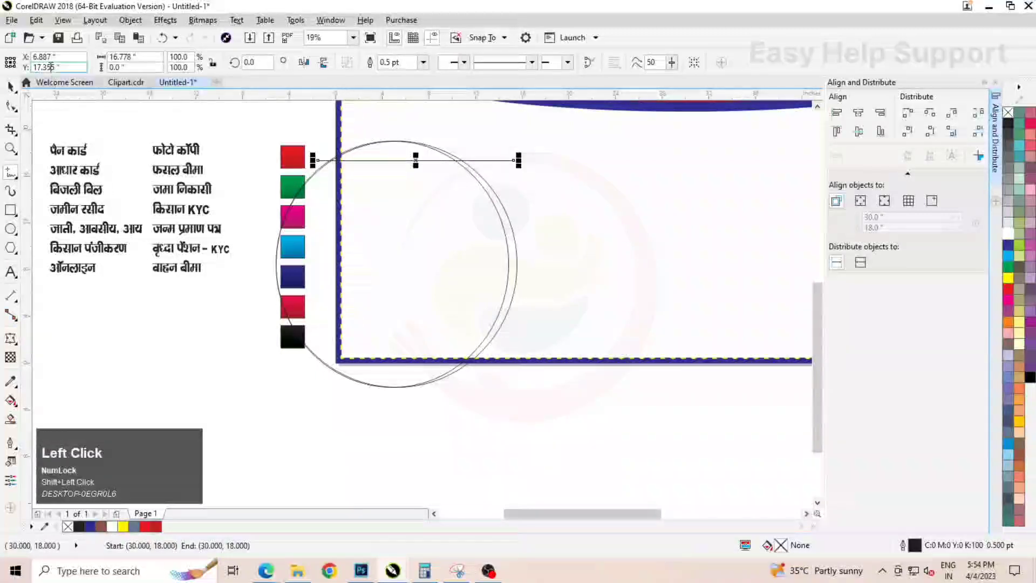
pyautogui.click(12, 88)
pyautogui.click(451, 176)
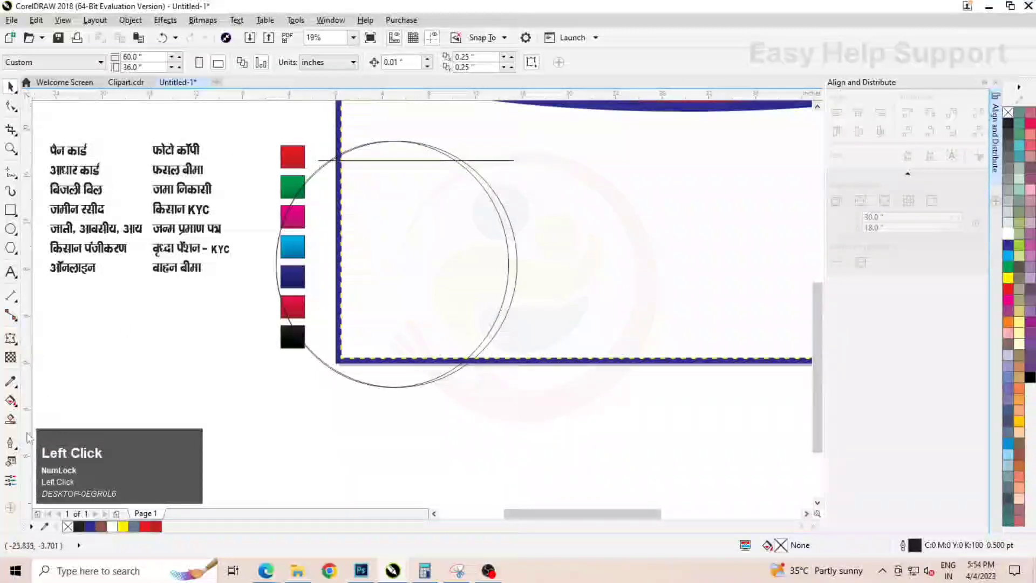
pyautogui.click(12, 420)
pyautogui.click(464, 259)
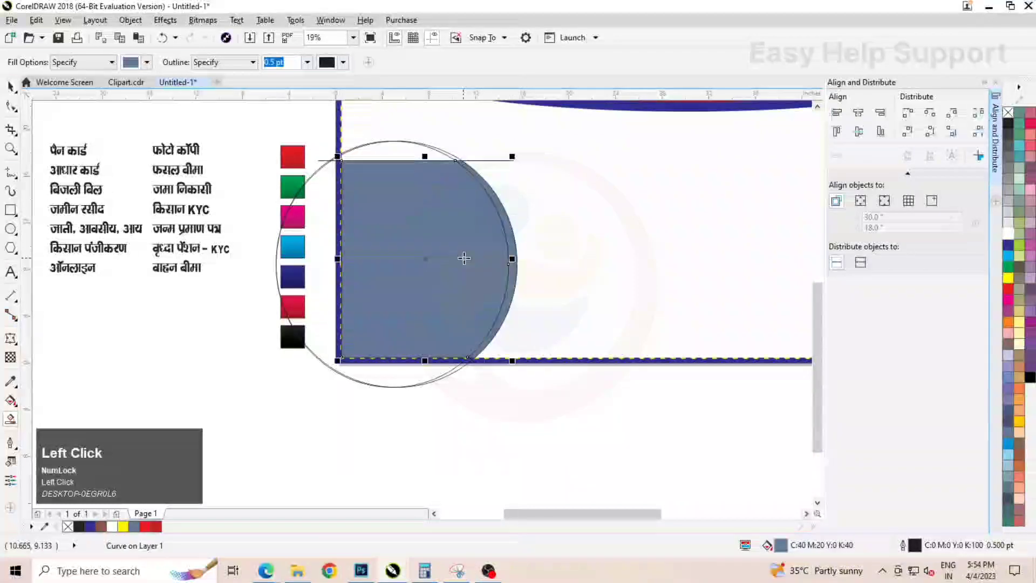
# - Delete the two helper ellipses and the horizontal line, keeping the filled shapes
pyautogui.rightClick(314, 205)
pyautogui.click(370, 348)
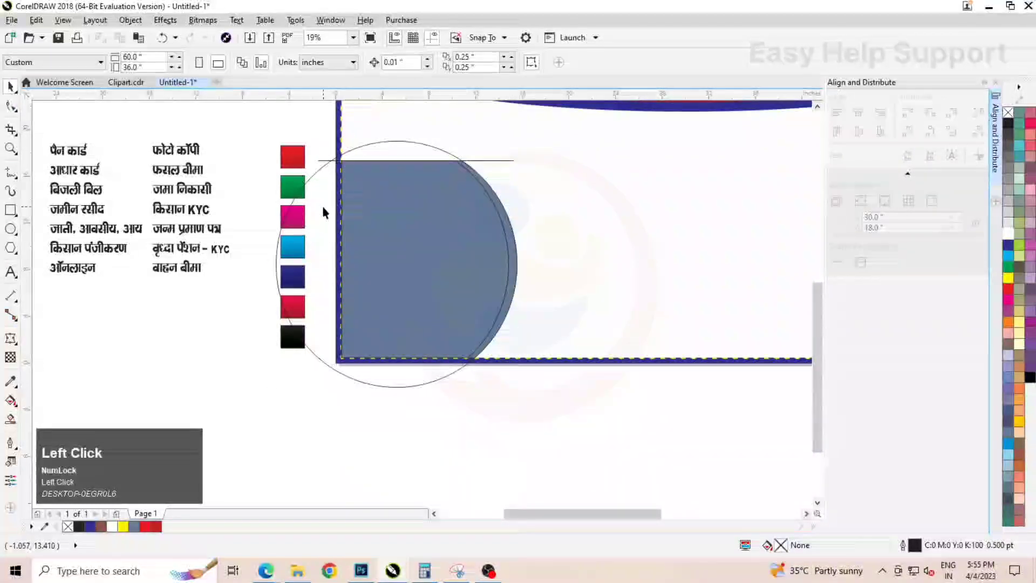
pyautogui.rightClick(323, 207)
pyautogui.click(384, 345)
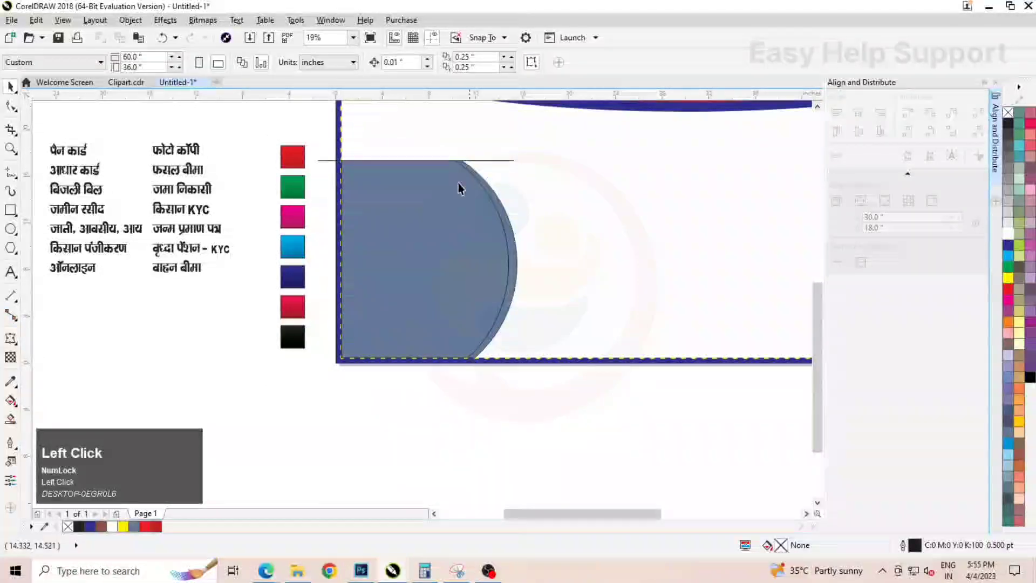
pyautogui.click(327, 161)
pyautogui.rightClick(326, 160)
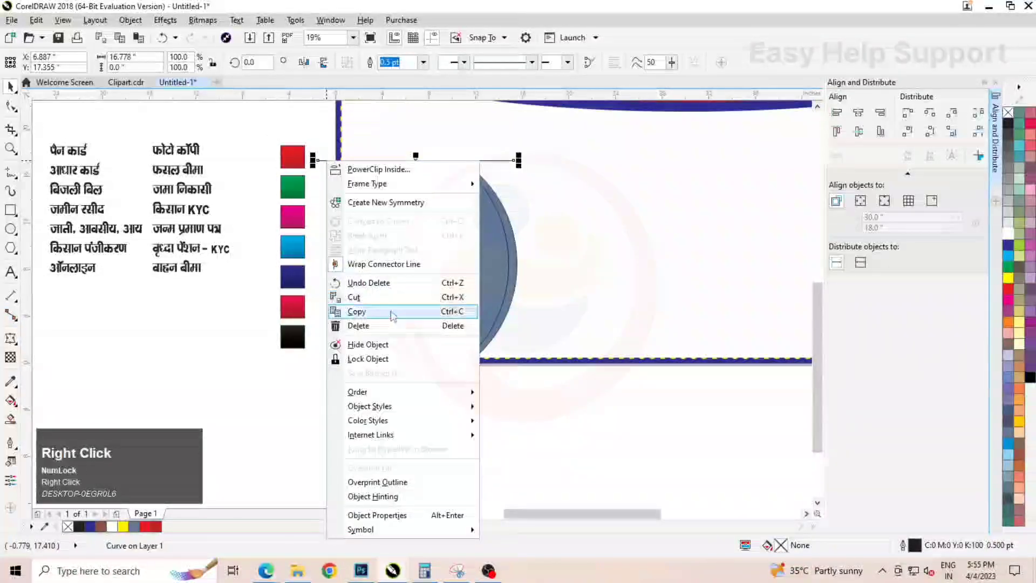
pyautogui.click(367, 325)
# - Fill the thin crescent at the right edge of the lower-left shape green
pyautogui.click(514, 262)
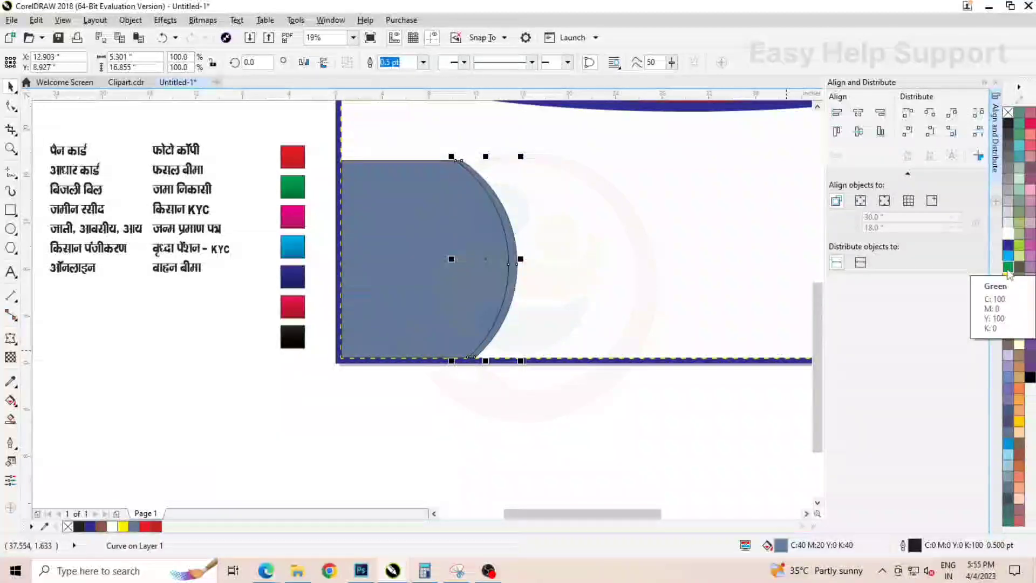
pyautogui.rightClick(1009, 267)
pyautogui.click(629, 374)
pyautogui.click(509, 238)
pyautogui.rightClick(610, 335)
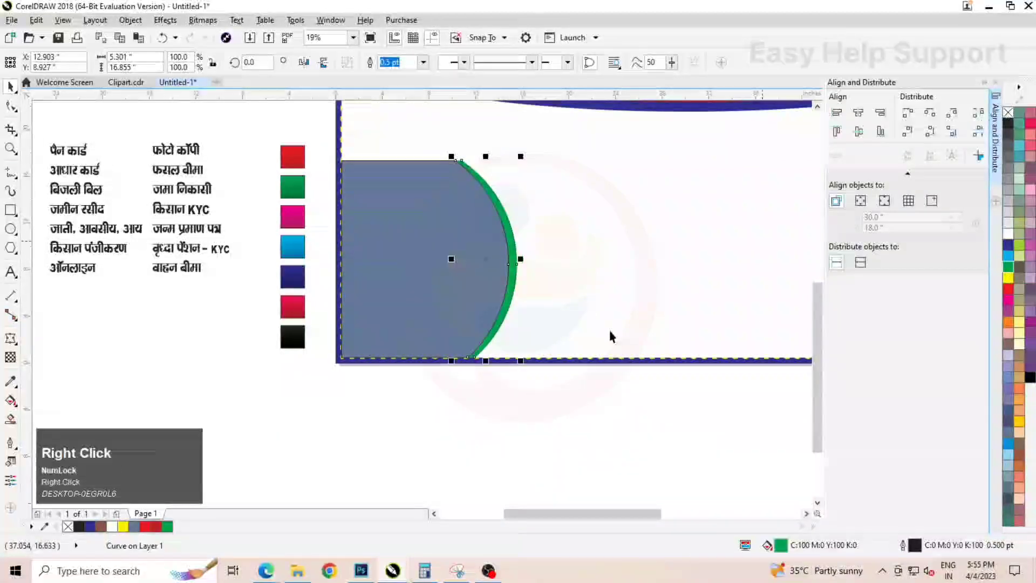
# - Apply a horizontal orange-to-yellow fountain fill to the lower-left panel and remove its outline
pyautogui.click(428, 240)
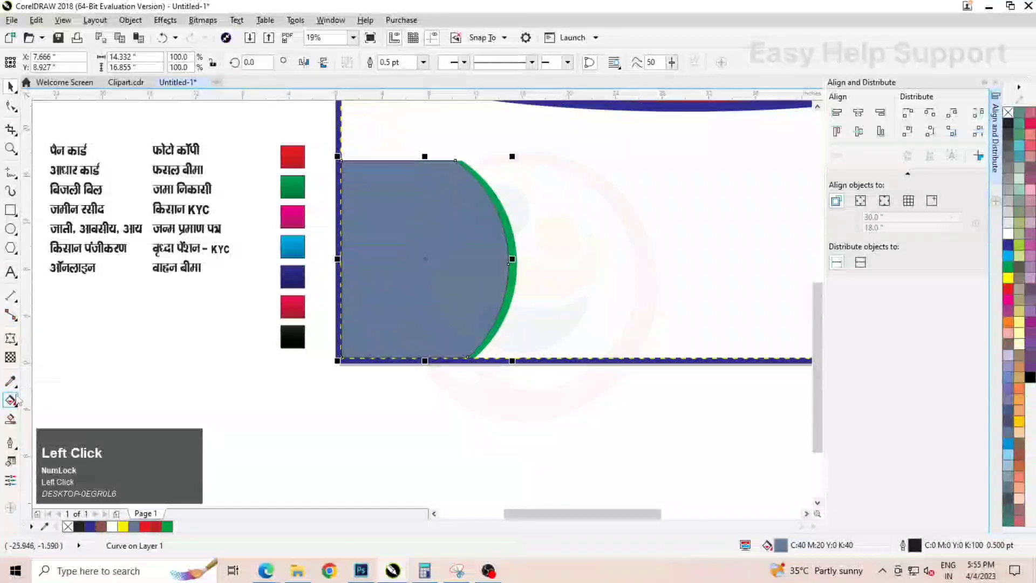
pyautogui.click(17, 399)
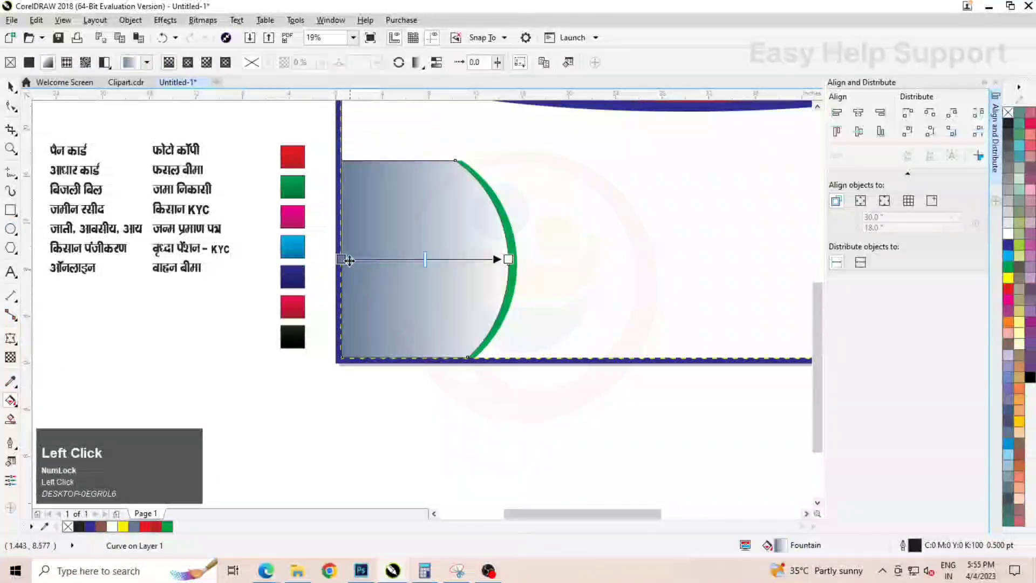
pyautogui.click(342, 258)
pyautogui.click(1008, 322)
pyautogui.click(508, 259)
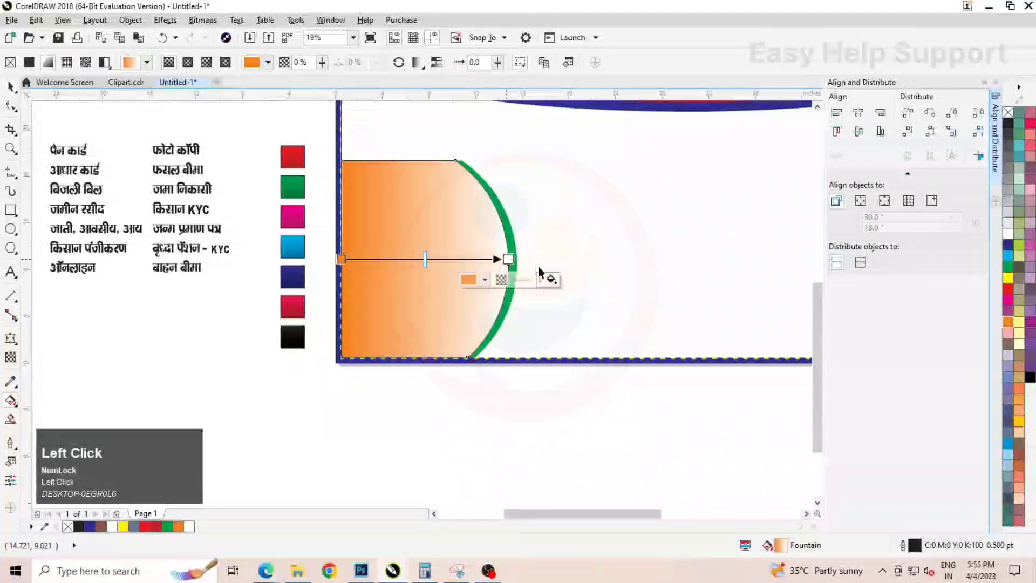
pyautogui.click(1008, 277)
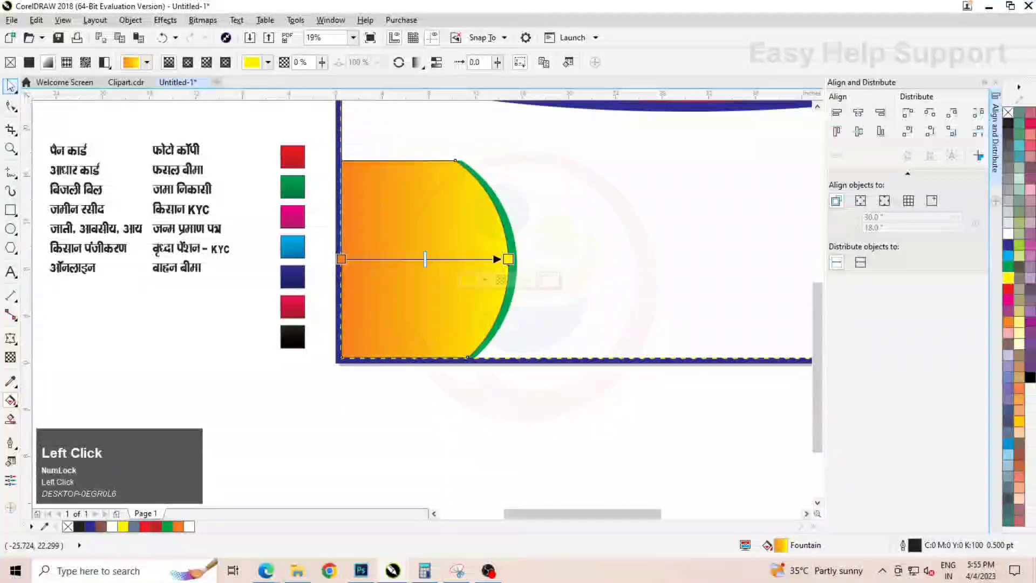
pyautogui.click(10, 87)
pyautogui.rightClick(1008, 116)
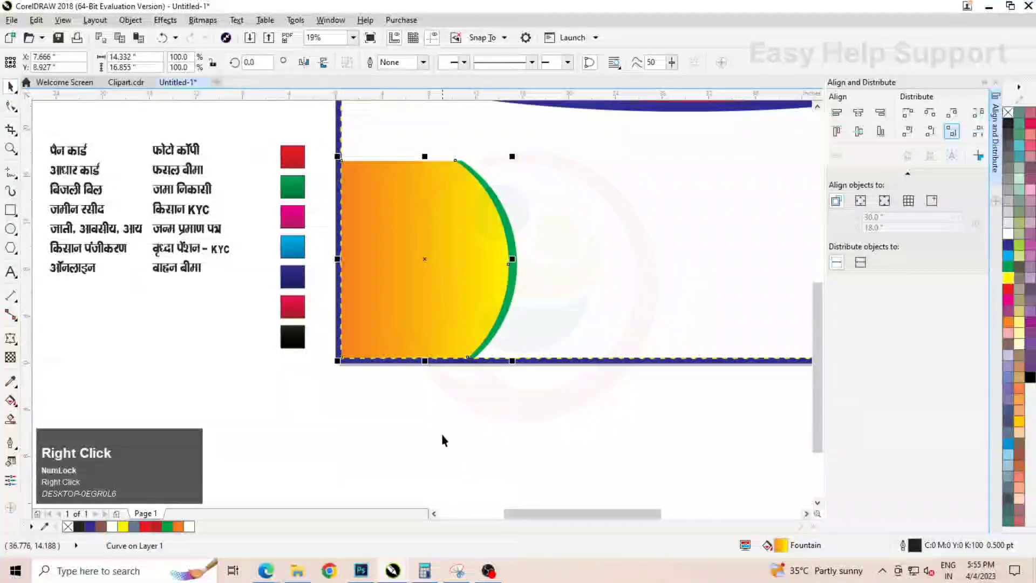
# - Stretch the lower-left panel and its green crescent upward together to 105% height
pyautogui.scroll(3, 361, 192)
pyautogui.scroll(-3, 400, 234)
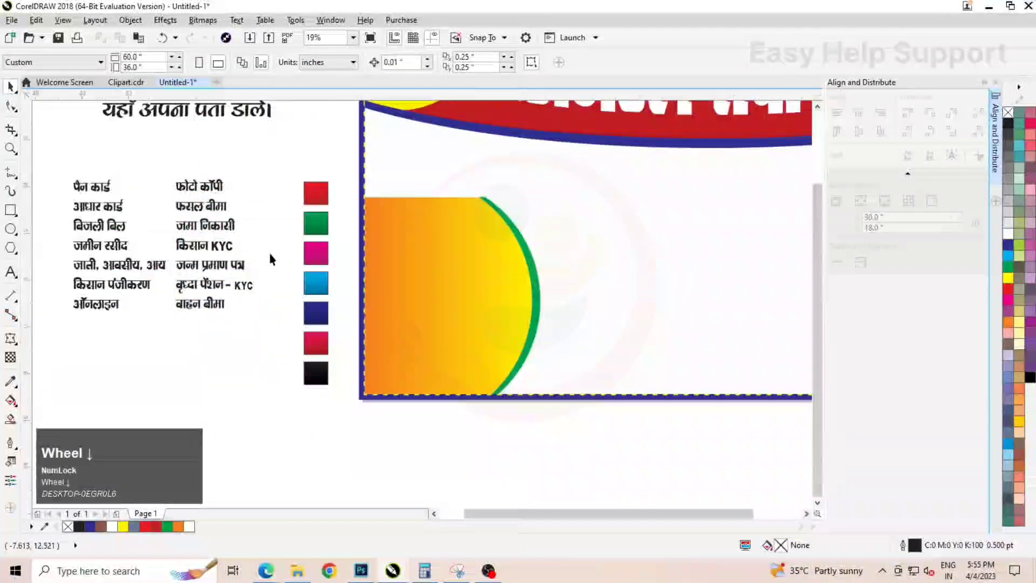
pyautogui.scroll(-3, 185, 180)
pyautogui.scroll(3, 268, 236)
pyautogui.moveTo(314, 139); pyautogui.dragTo(536, 360)
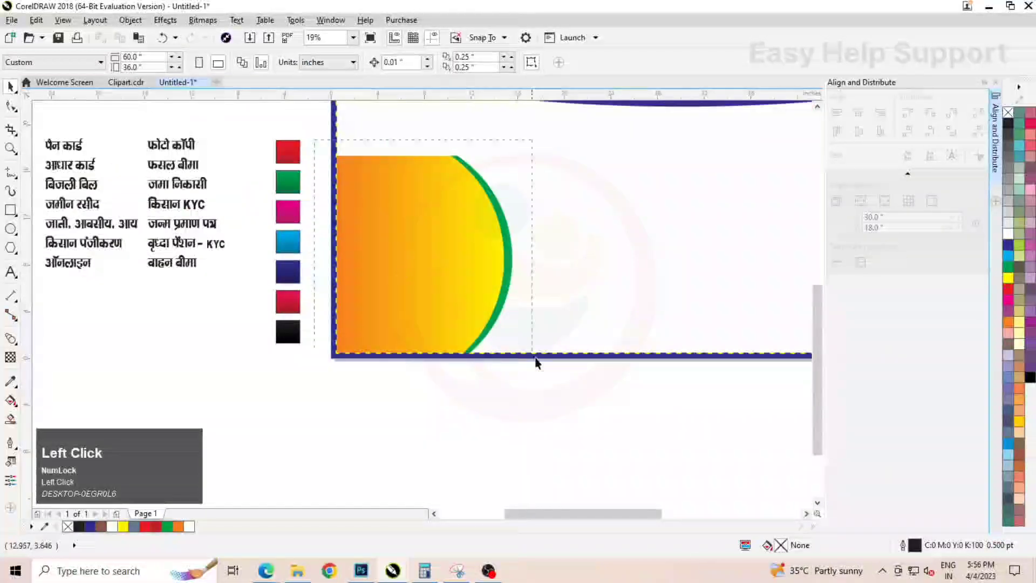
pyautogui.moveTo(424, 149); pyautogui.dragTo(424, 139)
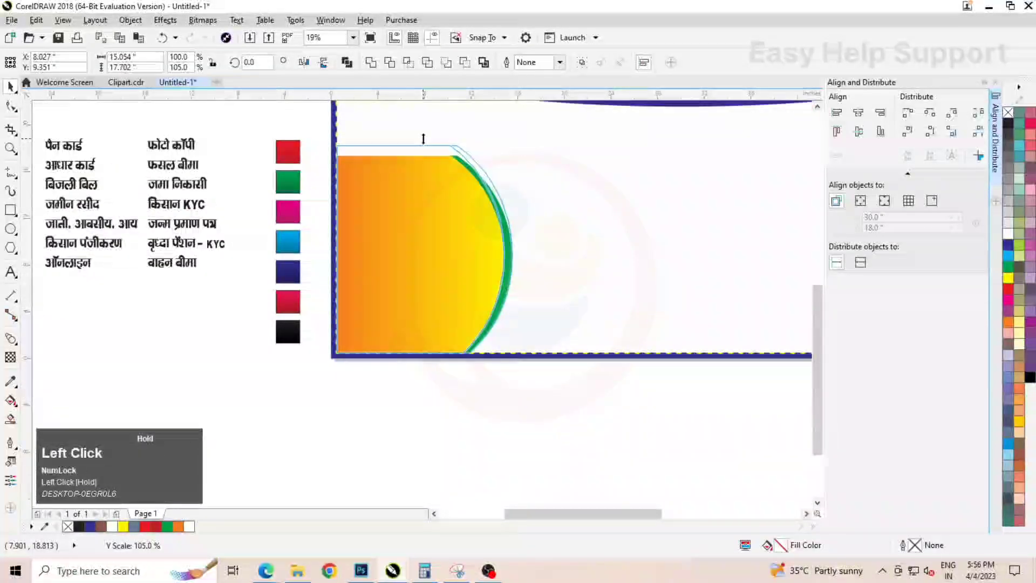
pyautogui.click(304, 134)
pyautogui.hotkey('ctrl', 'v')
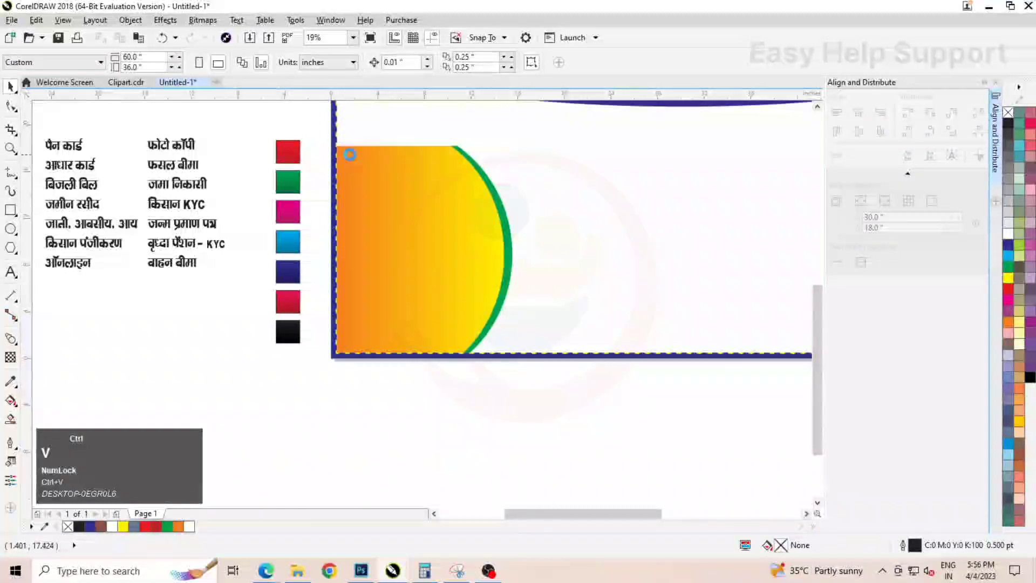
pyautogui.scroll(-2, 424, 228)
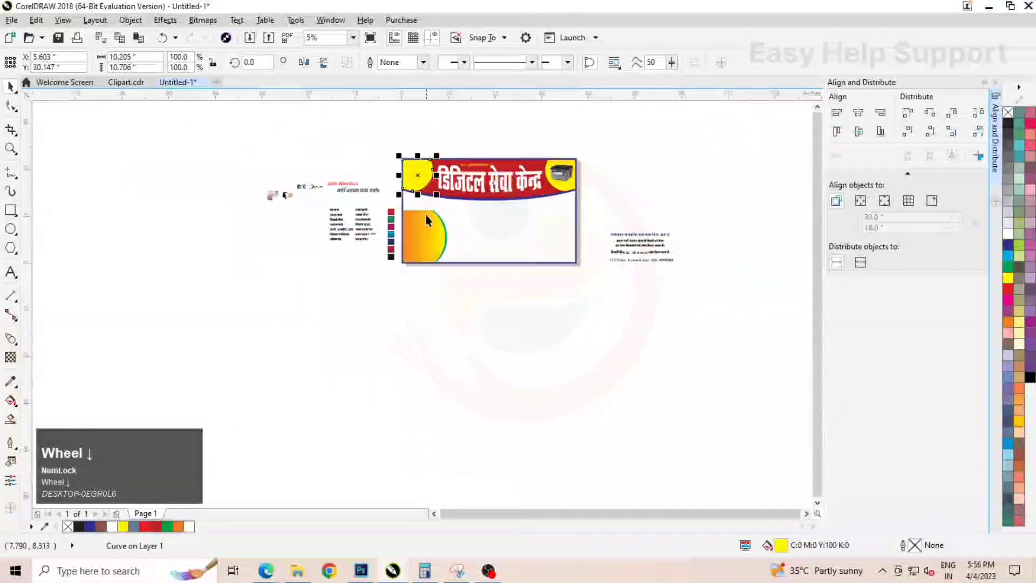
pyautogui.scroll(1, 415, 172)
pyautogui.hotkey('ctrl', 'z')
pyautogui.click(443, 298)
# - Draw a rectangle across the panel's upper left, overlapping the banner's left border, and size it 11 by 2.25 inches
pyautogui.scroll(3, 444, 302)
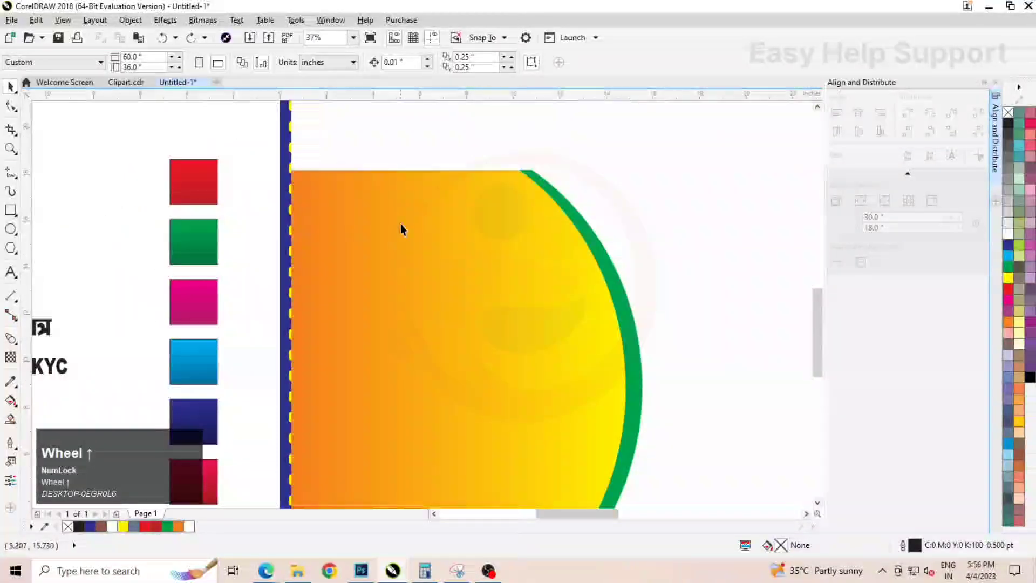
pyautogui.scroll(-1, 401, 223)
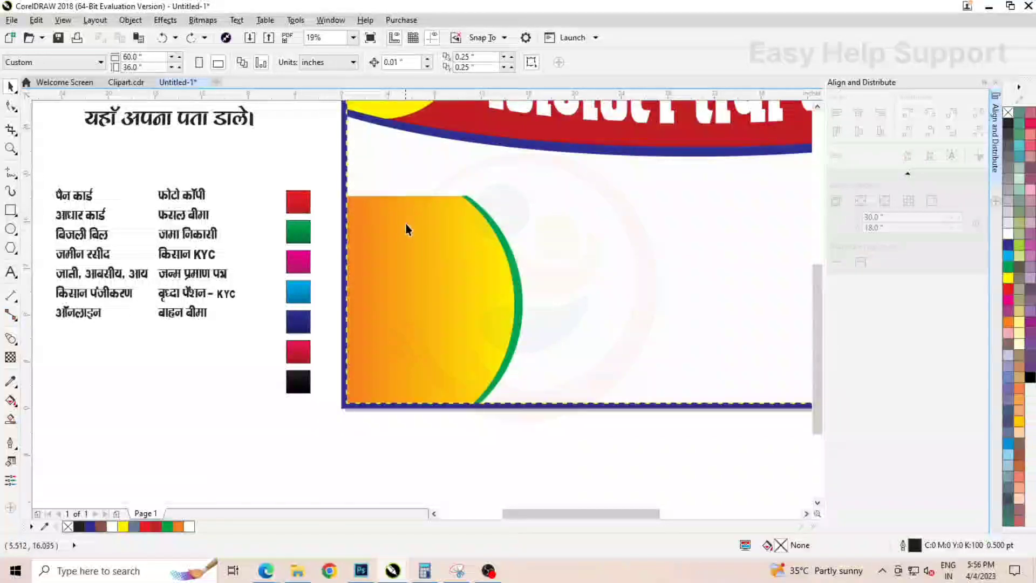
pyautogui.scroll(1, 408, 230)
pyautogui.moveTo(261, 161); pyautogui.dragTo(512, 236)
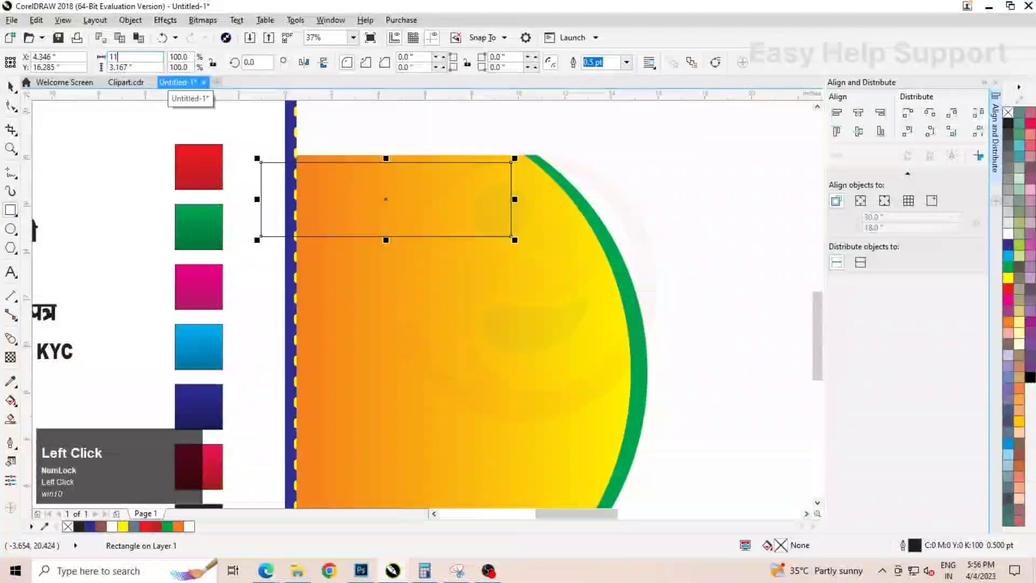
pyautogui.press('Return')
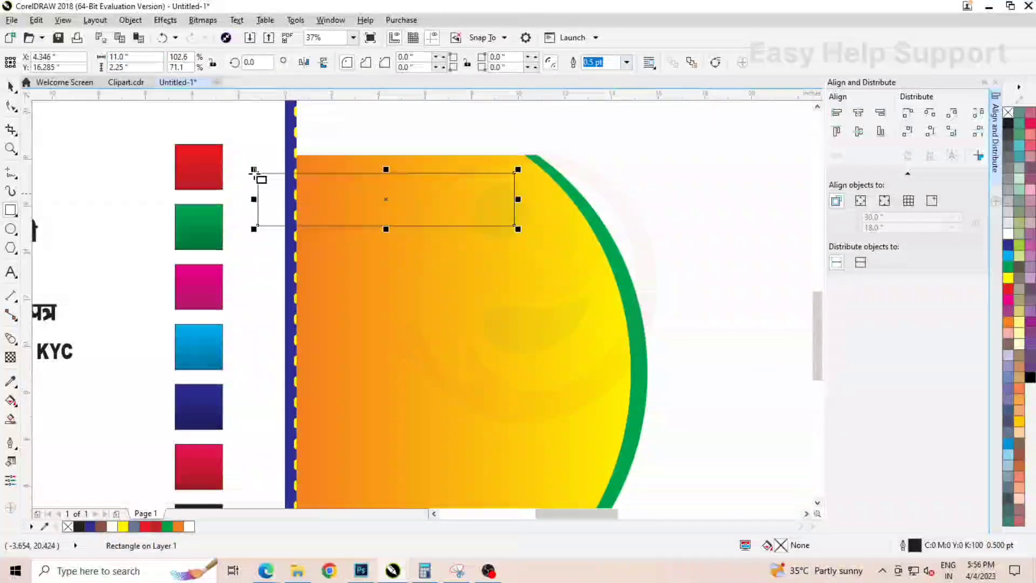
# - Move the rectangle up near the panel's top edge and fully round its corners to a 1.125-inch radius
pyautogui.scroll(2, 414, 186)
pyautogui.moveTo(420, 189); pyautogui.dragTo(421, 172)
pyautogui.click(12, 106)
pyautogui.moveTo(102, 140); pyautogui.dragTo(173, 139)
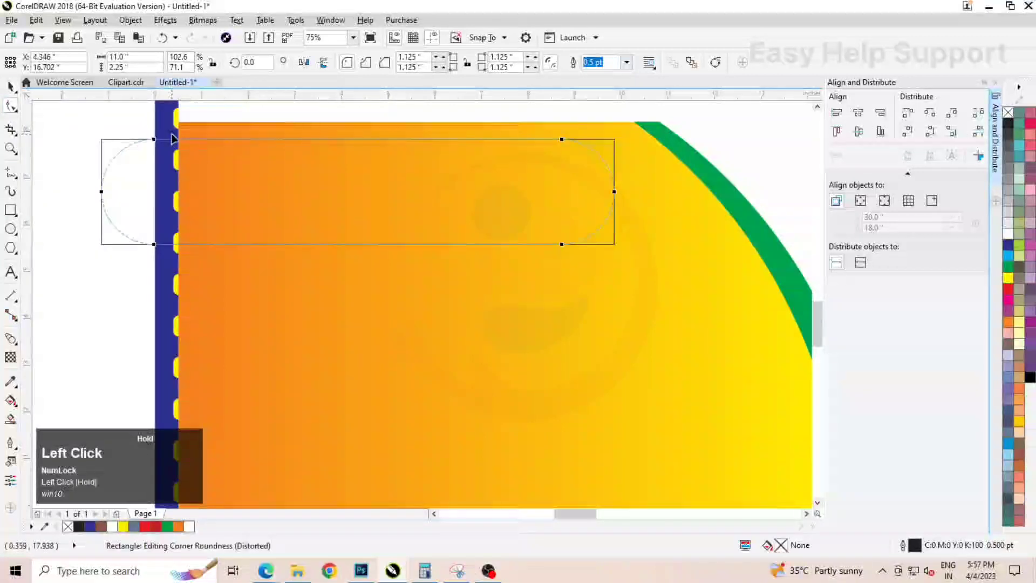
pyautogui.click(12, 88)
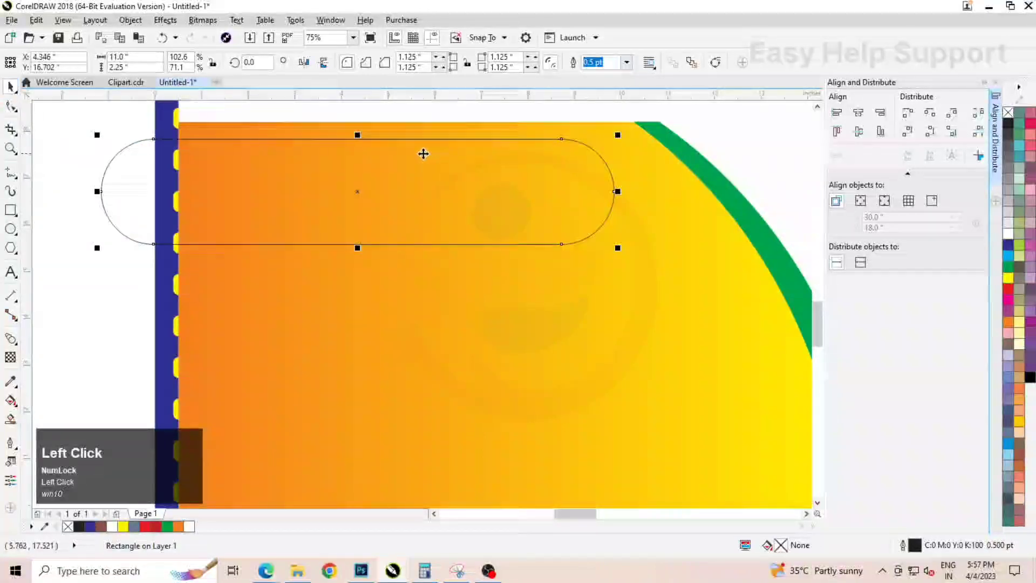
# - Widen the rounded bar to the right to about 11.42 inches and shift it slightly higher in the panel
pyautogui.moveTo(609, 185); pyautogui.dragTo(646, 187)
pyautogui.scroll(-1, 647, 186)
pyautogui.click(365, 143)
pyautogui.click(466, 194)
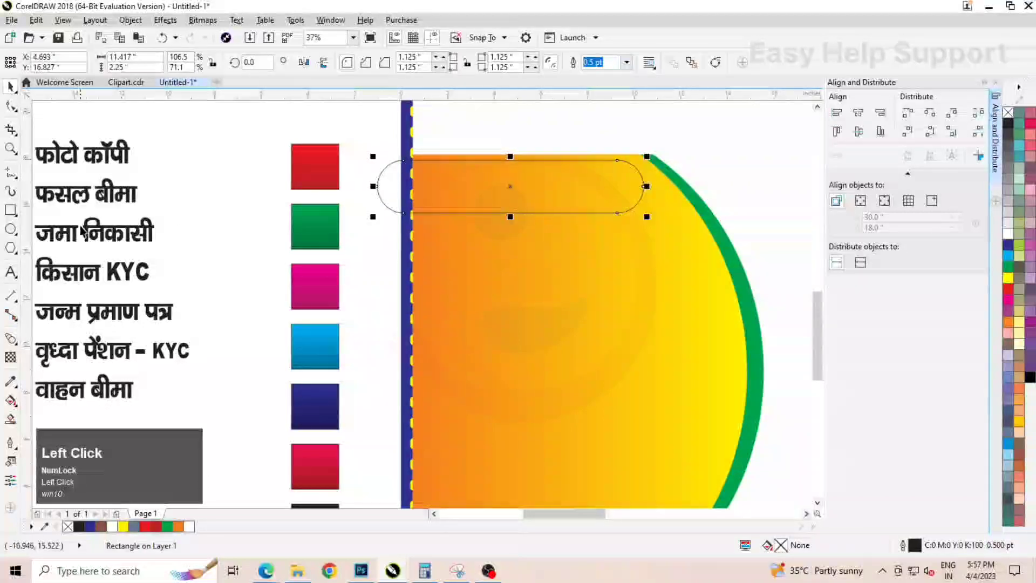
# - Trim the bar's overhanging left end at the border using a helper rectangle about 2.1 by 3.56 inches, and delete the helper
pyautogui.scroll(1, 362, 152)
pyautogui.moveTo(362, 125); pyautogui.dragTo(468, 299)
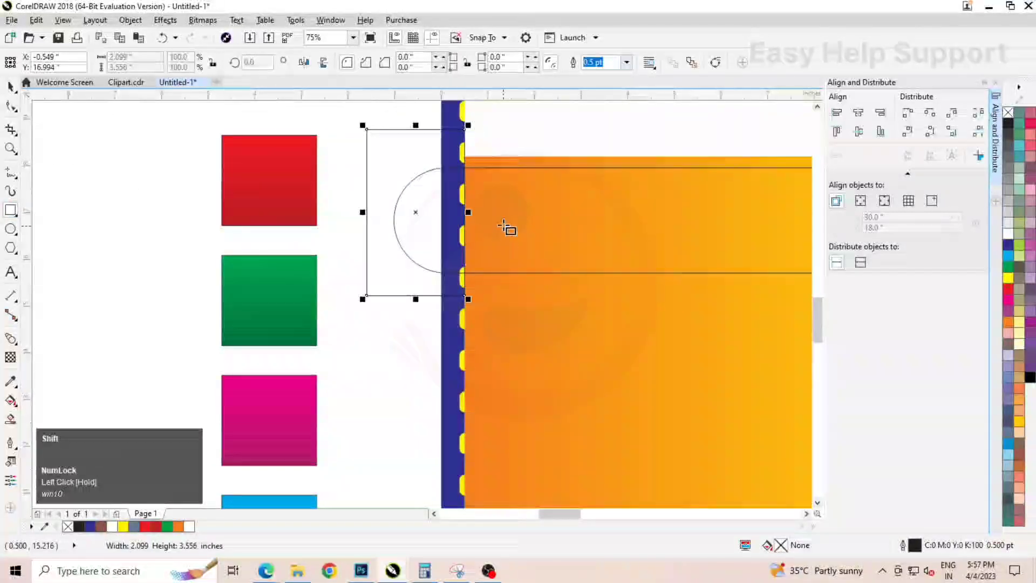
pyautogui.keyDown('shift'); pyautogui.click(505, 206); pyautogui.keyUp('shift')
pyautogui.click(365, 124)
pyautogui.click(390, 62)
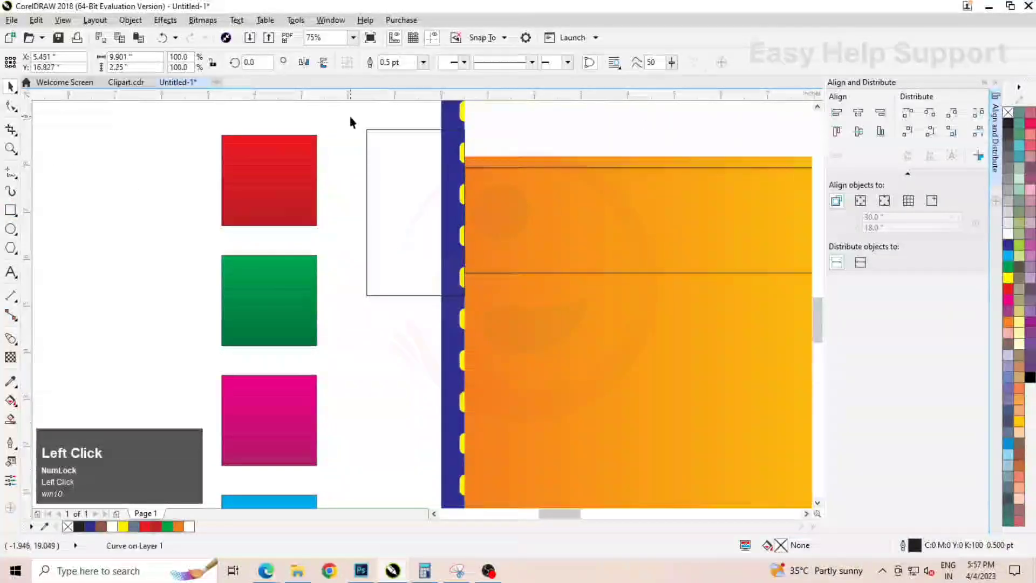
pyautogui.rightClick(401, 155)
pyautogui.click(452, 321)
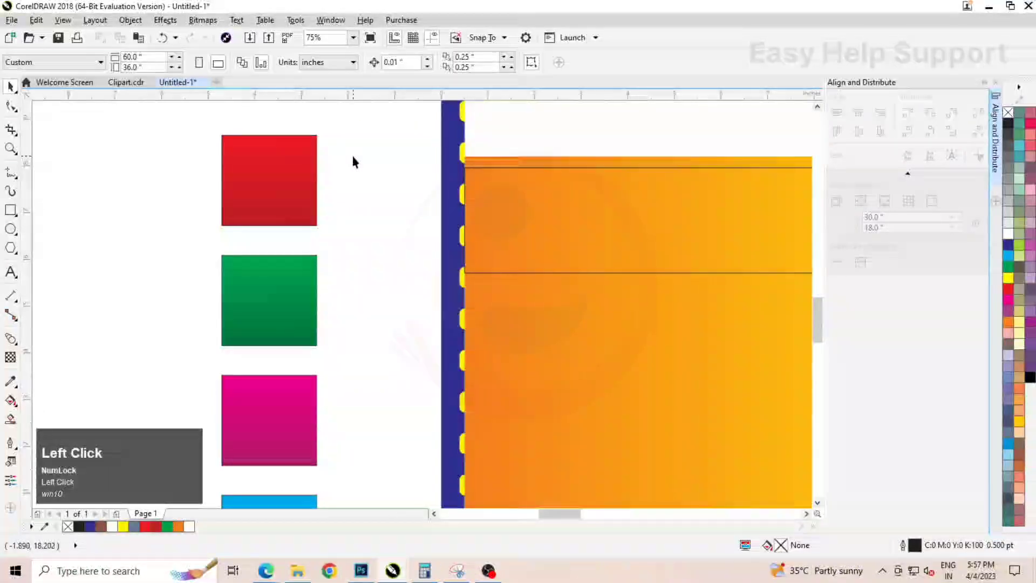
# - Place a copy of the trimmed bar straight below the original, near the panel's bottom edge
pyautogui.scroll(-1, 351, 157)
pyautogui.click(451, 181)
pyautogui.scroll(-1, 448, 186)
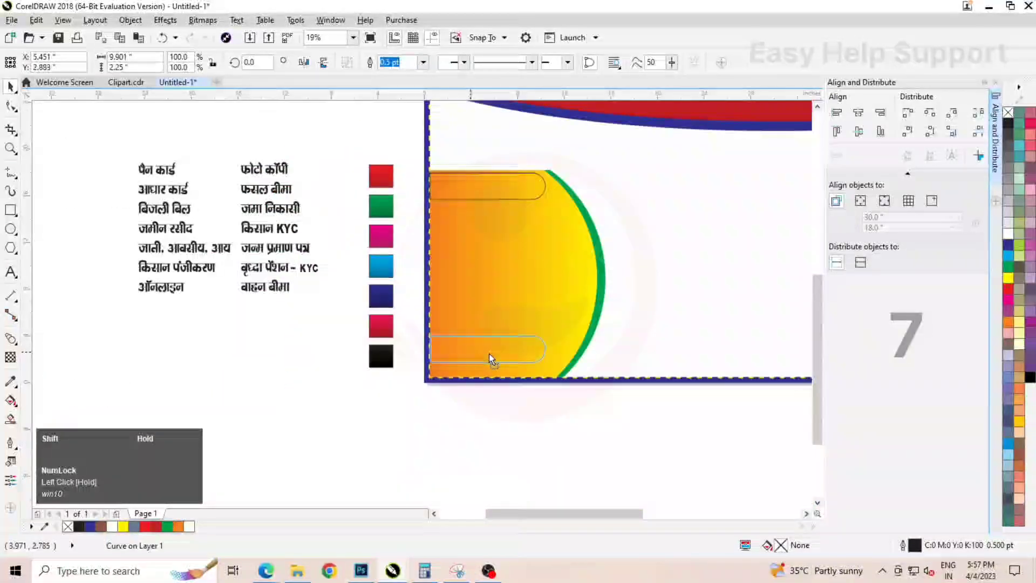
pyautogui.moveTo(489, 354); pyautogui.dragTo(487, 362)
pyautogui.keyDown('shift'); pyautogui.rightClick(487, 362); pyautogui.keyUp('shift')
pyautogui.moveTo(411, 156); pyautogui.dragTo(442, 186)
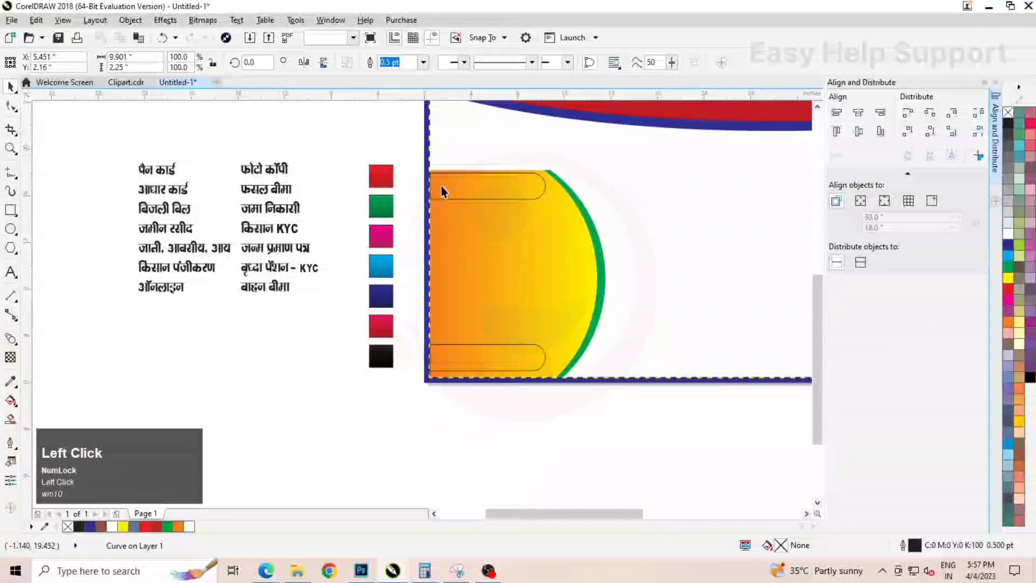
# - Blend the upper and lower bars with 5 intermediate steps
pyautogui.click(441, 191)
pyautogui.click(11, 339)
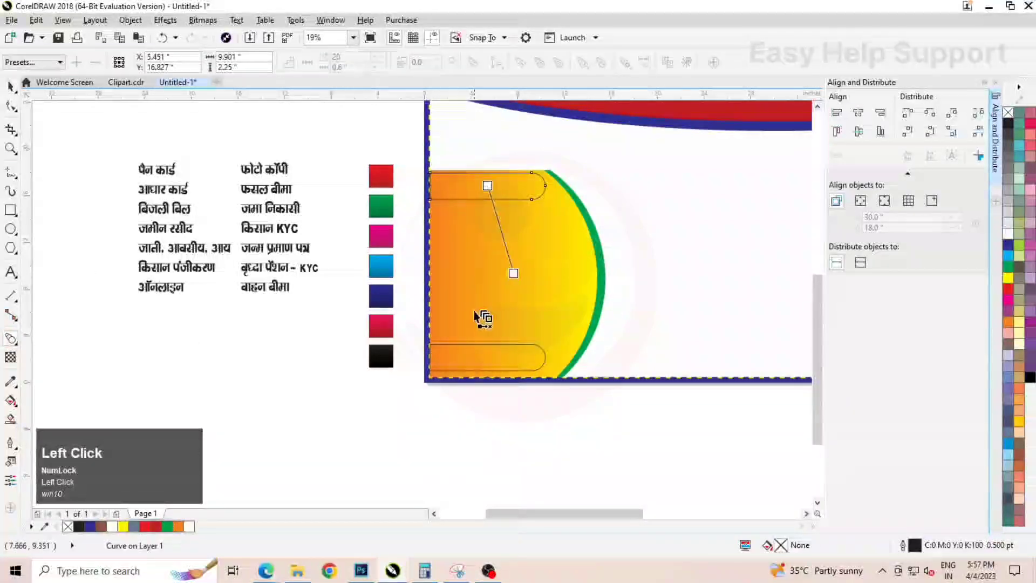
pyautogui.moveTo(479, 339); pyautogui.dragTo(482, 345)
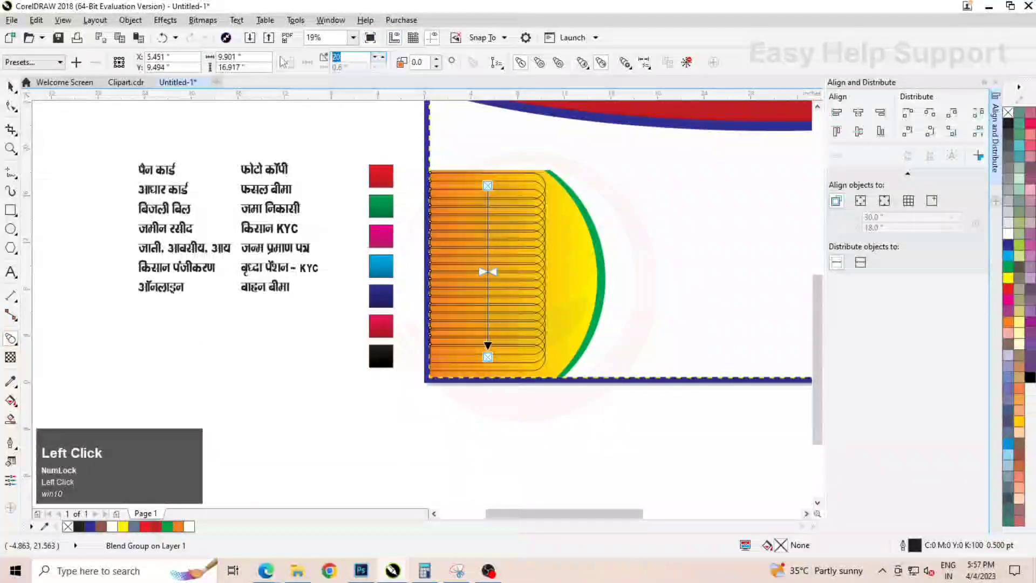
pyautogui.write('5')
pyautogui.press('Return')
pyautogui.click(11, 86)
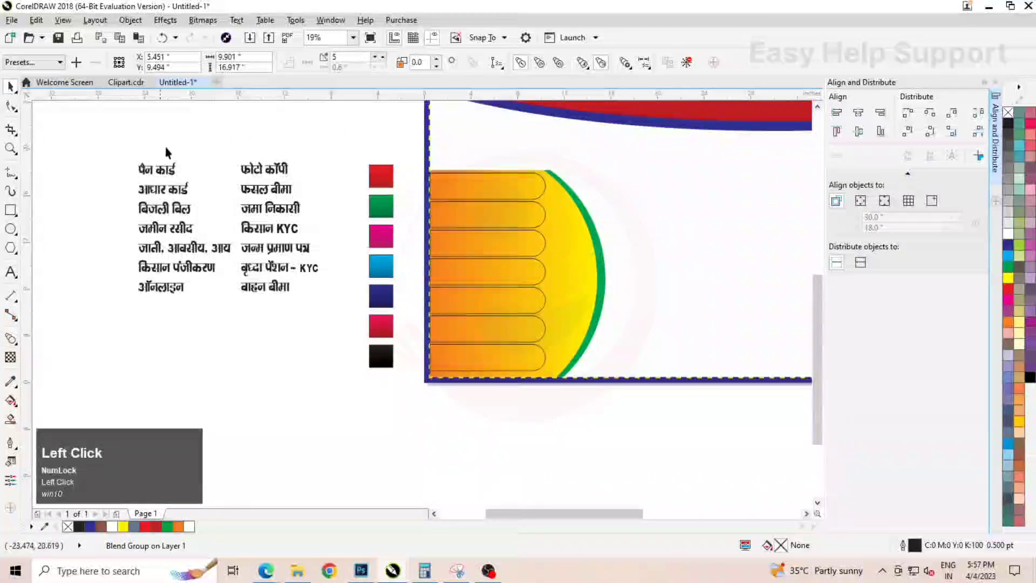
# - Break the blend group apart and ungroup it into separate bars
pyautogui.scroll(2, 486, 190)
pyautogui.click(446, 188)
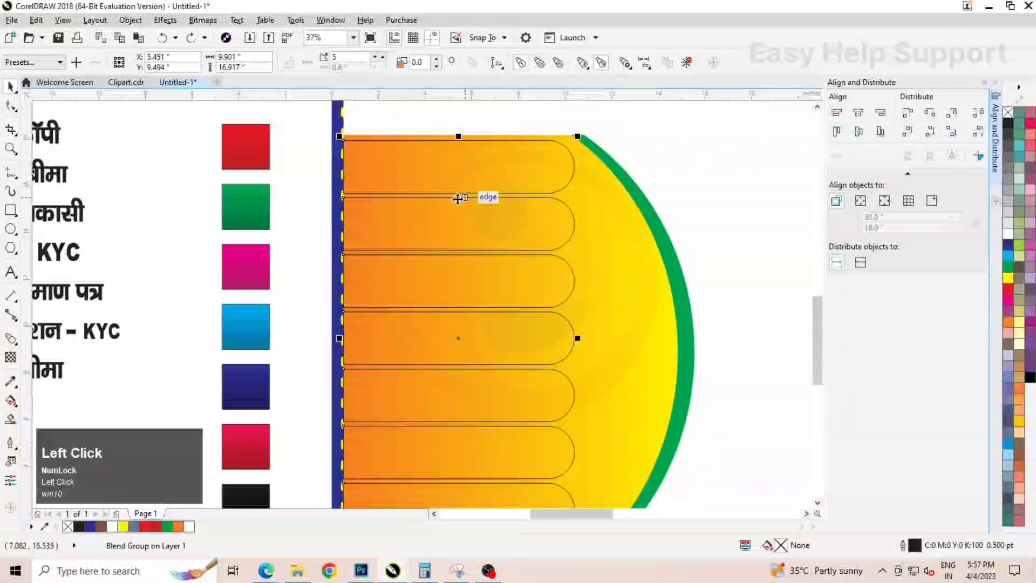
pyautogui.rightClick(437, 213)
pyautogui.click(499, 236)
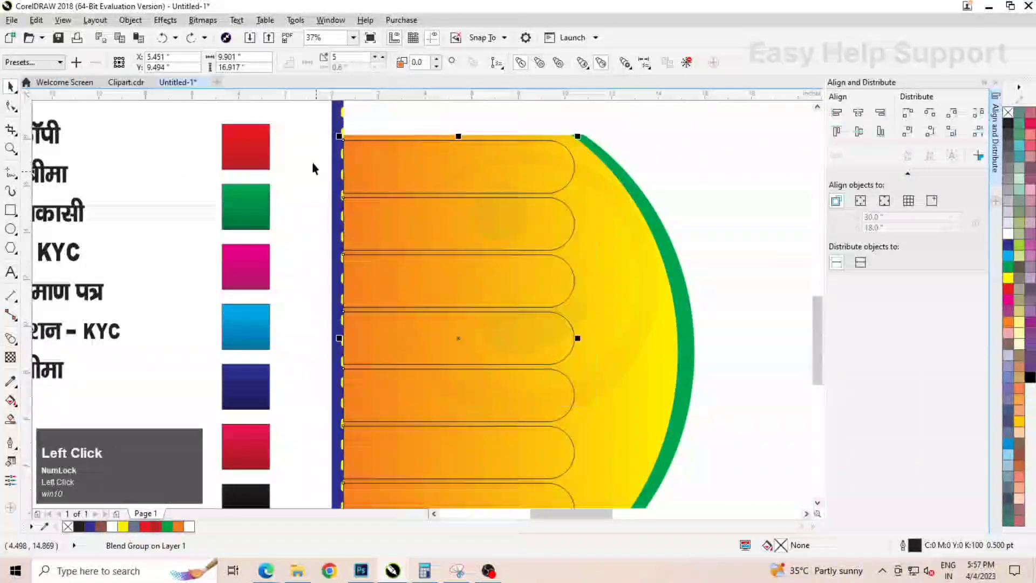
pyautogui.click(392, 211)
pyautogui.click(422, 63)
pyautogui.click(269, 110)
# - Copy the red, green and magenta gradient fills from the sample squares to the top three bars, in that order
pyautogui.click(257, 148)
pyautogui.rightClick(256, 148)
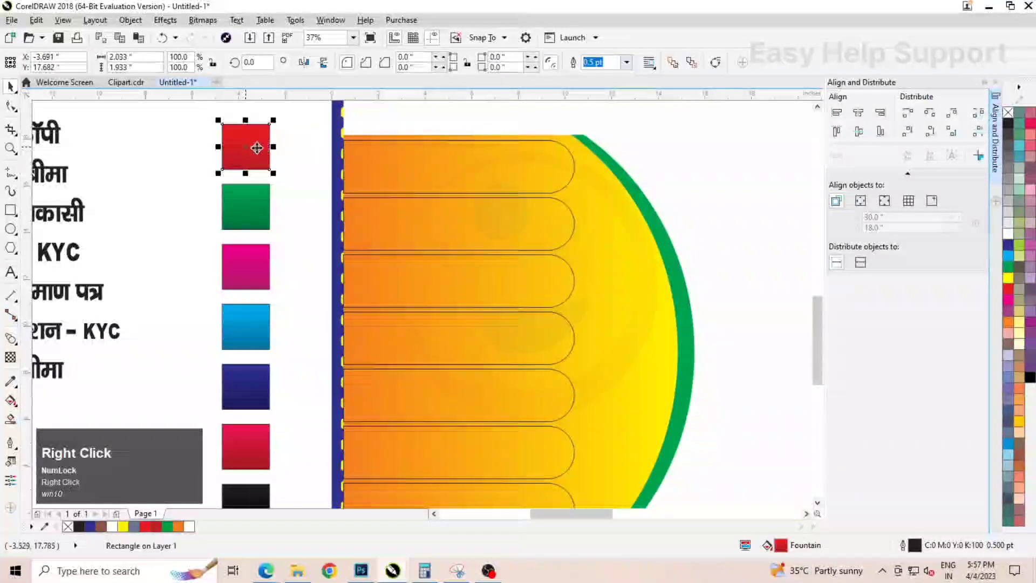
pyautogui.click(248, 205)
pyautogui.moveTo(248, 206); pyautogui.dragTo(380, 224)
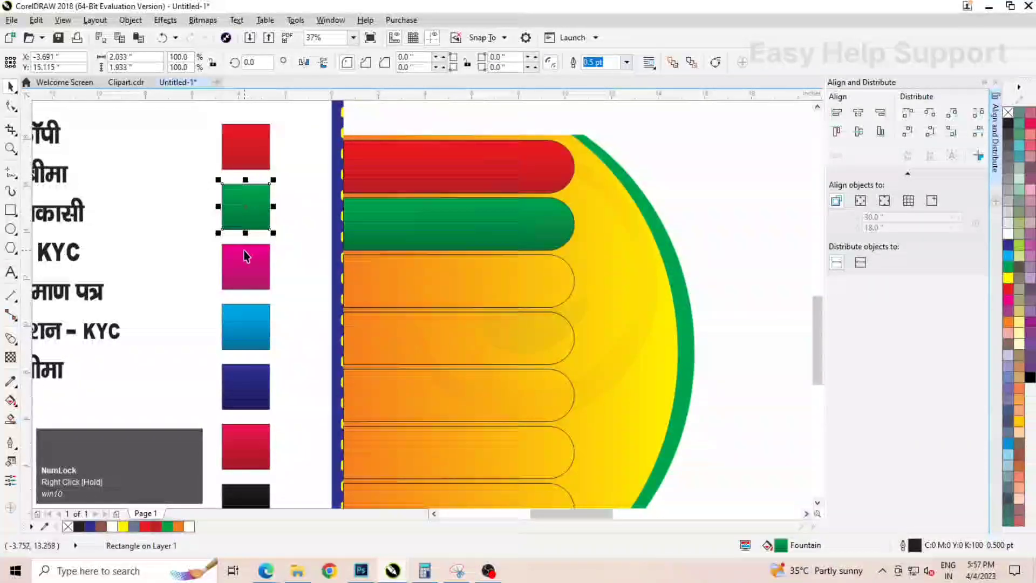
pyautogui.click(246, 264)
pyautogui.moveTo(246, 264); pyautogui.dragTo(376, 274)
# - Copy the cyan, dark blue, crimson and black gradient fills from the sample squares to the remaining four bars, going downward
pyautogui.scroll(-2, 403, 159)
pyautogui.click(324, 242)
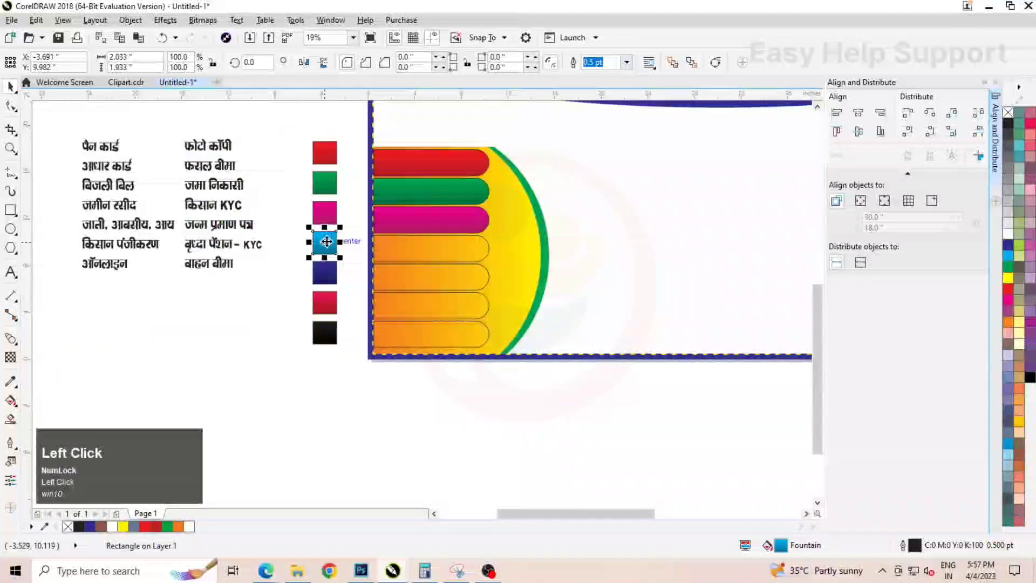
pyautogui.moveTo(324, 242); pyautogui.dragTo(406, 259)
pyautogui.click(320, 274)
pyautogui.moveTo(319, 275); pyautogui.dragTo(401, 332)
pyautogui.click(322, 328)
pyautogui.click(555, 294)
# - Draw a circle over the panel's green crescent and set its size to 6 by 6 inches
pyautogui.scroll(2, 100, 210)
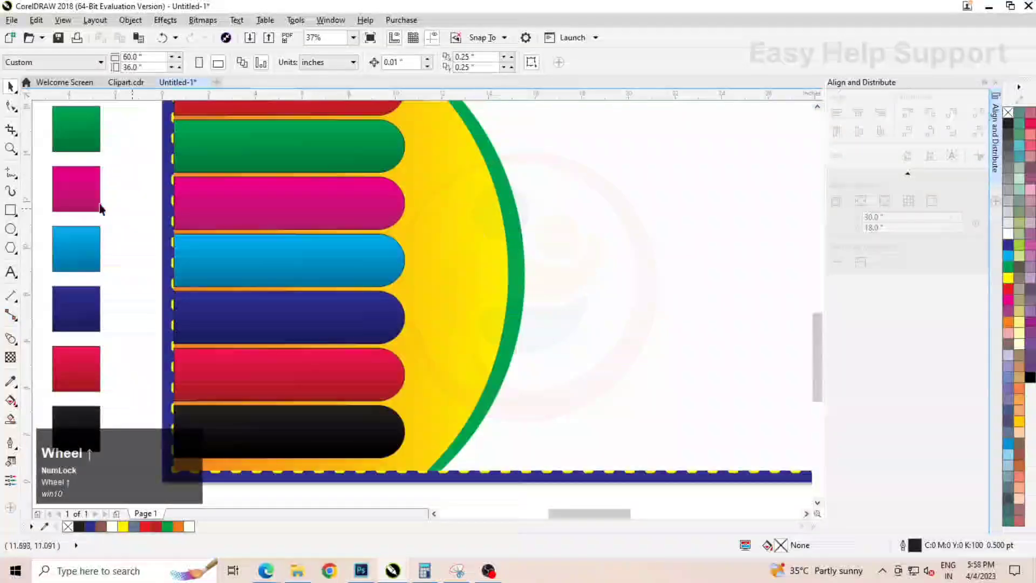
pyautogui.click(11, 229)
pyautogui.moveTo(470, 200); pyautogui.dragTo(554, 283)
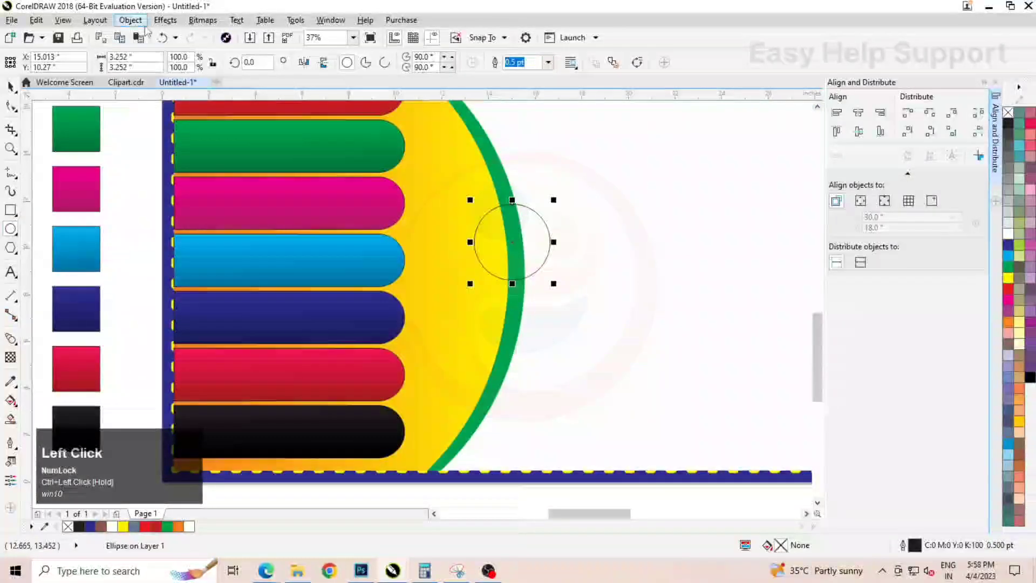
pyautogui.write('6')
pyautogui.press('Tab')
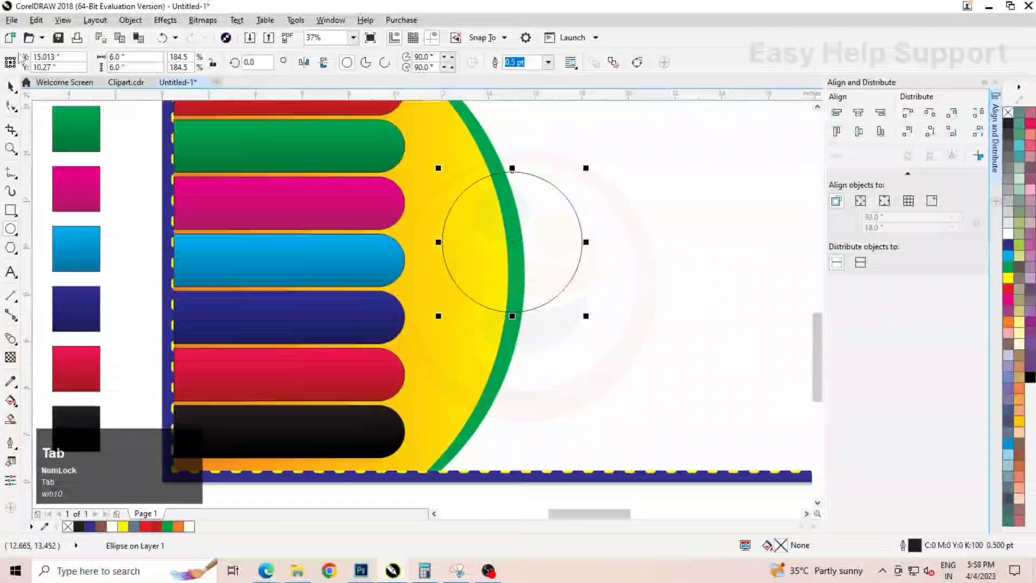
pyautogui.click(577, 245)
# - Shift the circle slightly right and down to centre it on the green crescent
pyautogui.scroll(1, 511, 243)
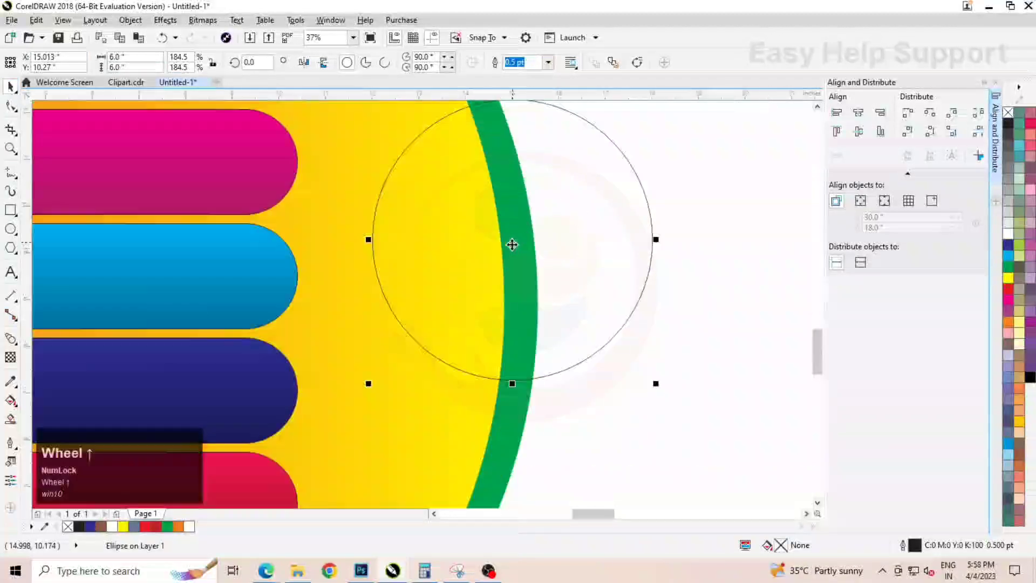
pyautogui.moveTo(511, 243); pyautogui.dragTo(518, 248)
pyautogui.scroll(-1, 500, 232)
pyautogui.scroll(-1, 500, 232)
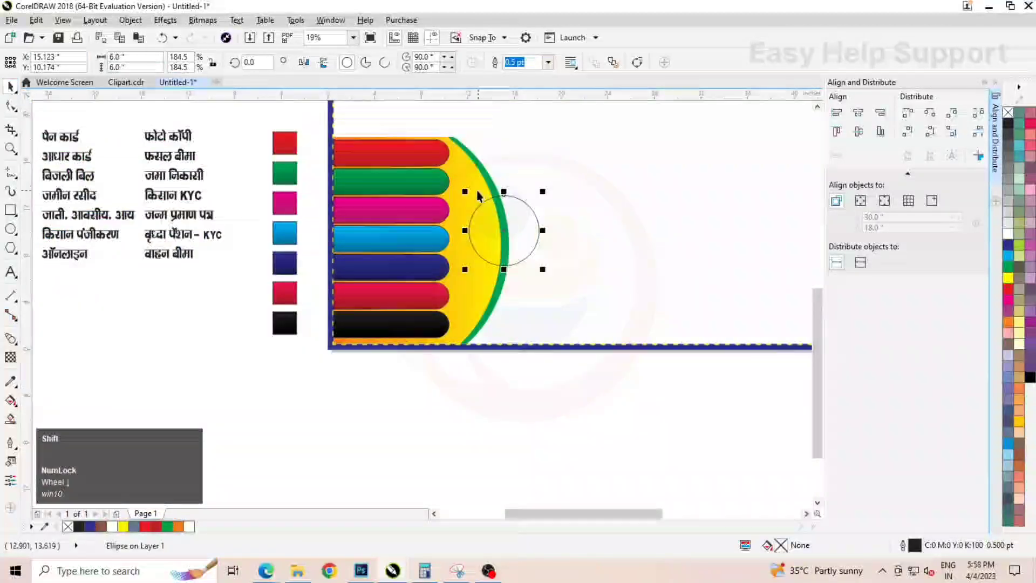
# - Align the circle's vertical centre with the green crescent
pyautogui.keyDown('shift'); pyautogui.click(499, 233); pyautogui.keyUp('shift')
pyautogui.click(857, 132)
pyautogui.click(510, 245)
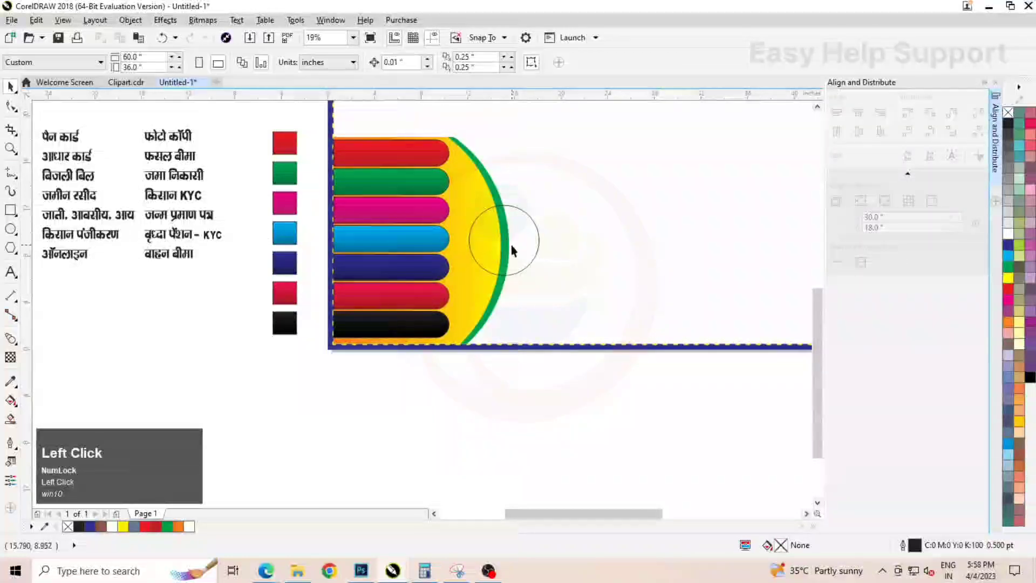
pyautogui.scroll(-1, 430, 246)
pyautogui.moveTo(509, 346); pyautogui.dragTo(447, 270)
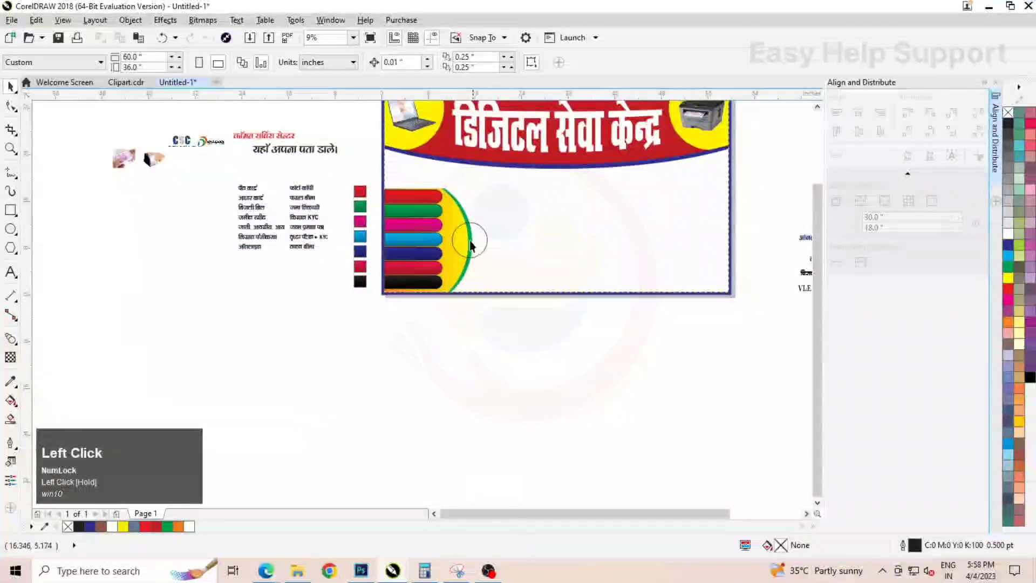
pyautogui.moveTo(376, 185); pyautogui.dragTo(376, 185)
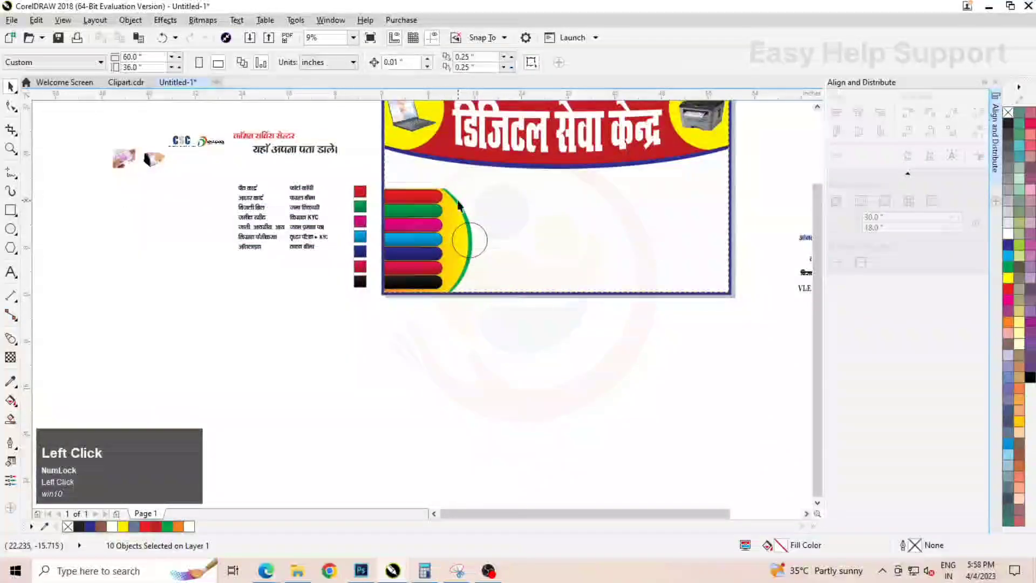
# - Give the circle a 12 pt outline placed behind the fill, and fill the circle white
pyautogui.scroll(1, 474, 254)
pyautogui.click(515, 279)
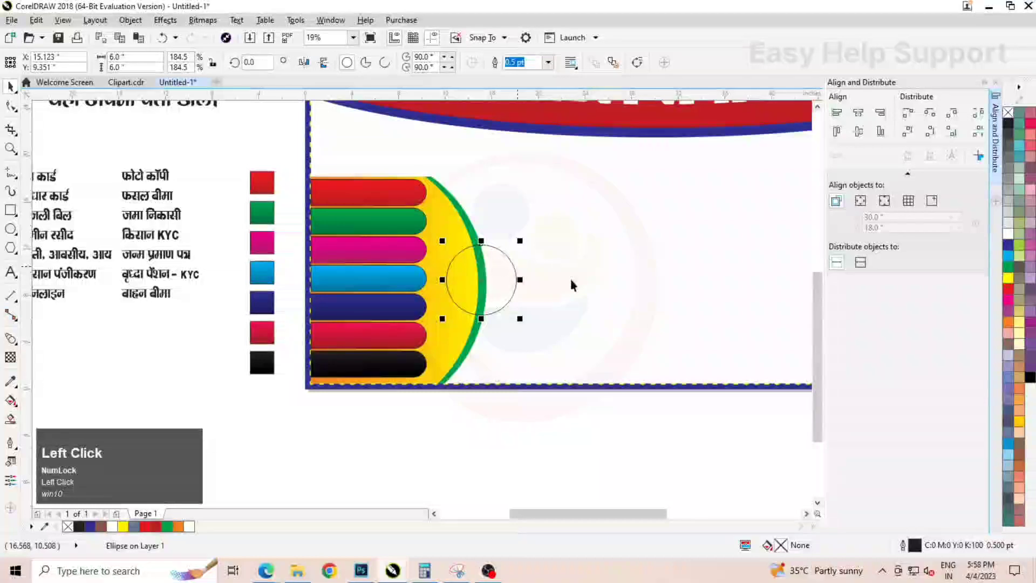
pyautogui.doubleClick(915, 546)
pyautogui.click(436, 197)
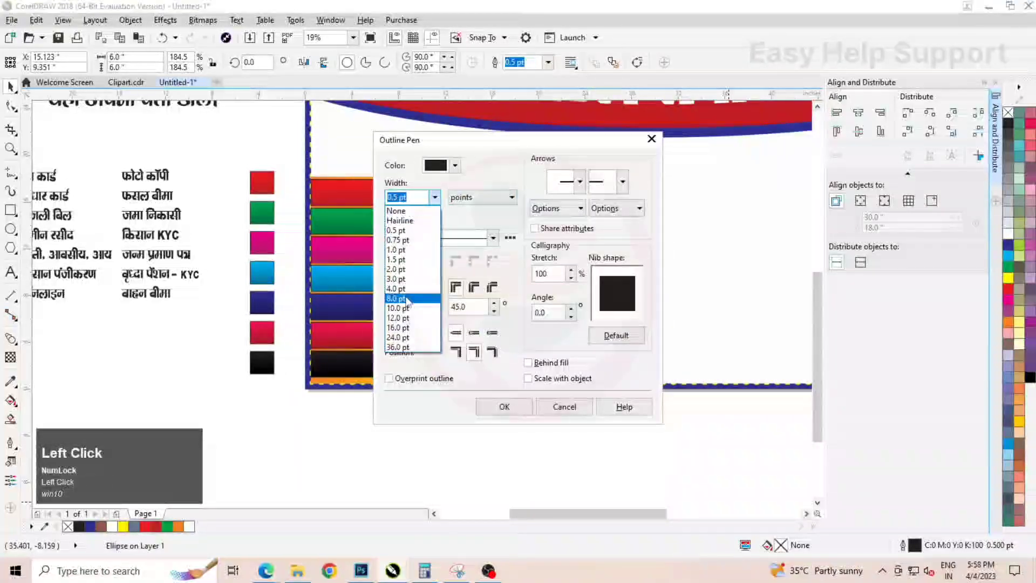
pyautogui.scroll(1, 410, 304)
pyautogui.click(398, 318)
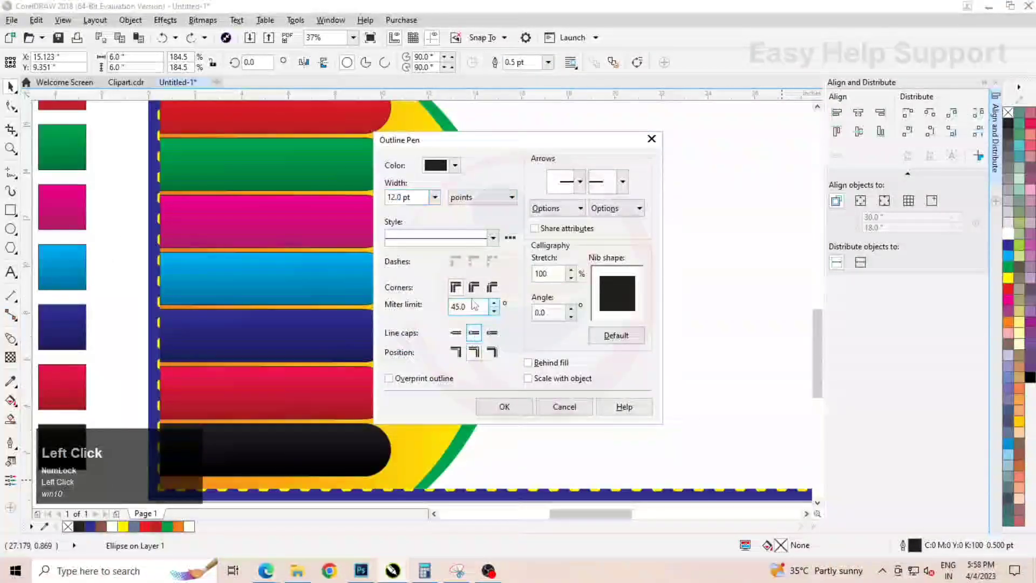
pyautogui.click(550, 365)
pyautogui.click(504, 407)
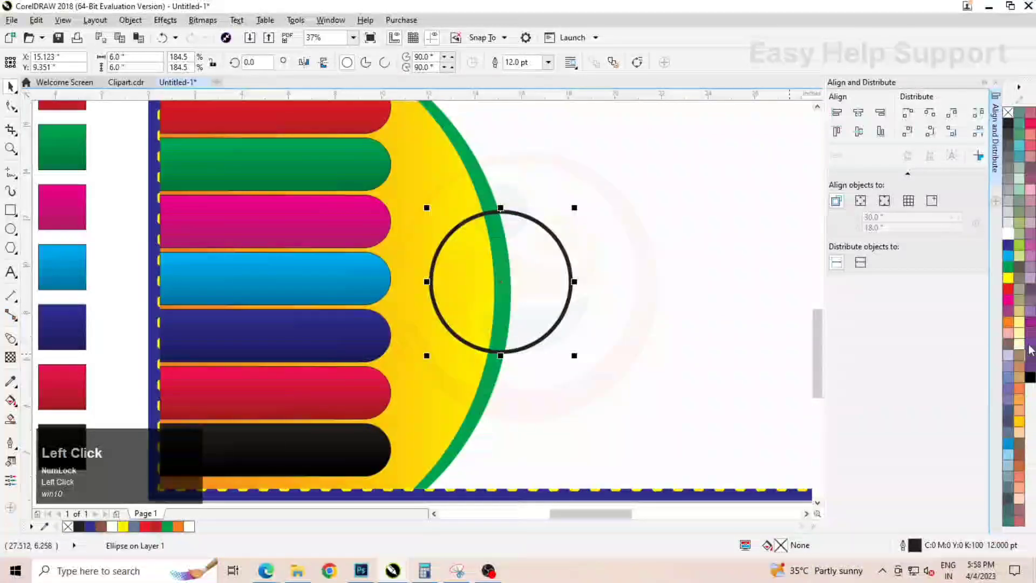
pyautogui.click(1010, 244)
pyautogui.scroll(-5, 511, 243)
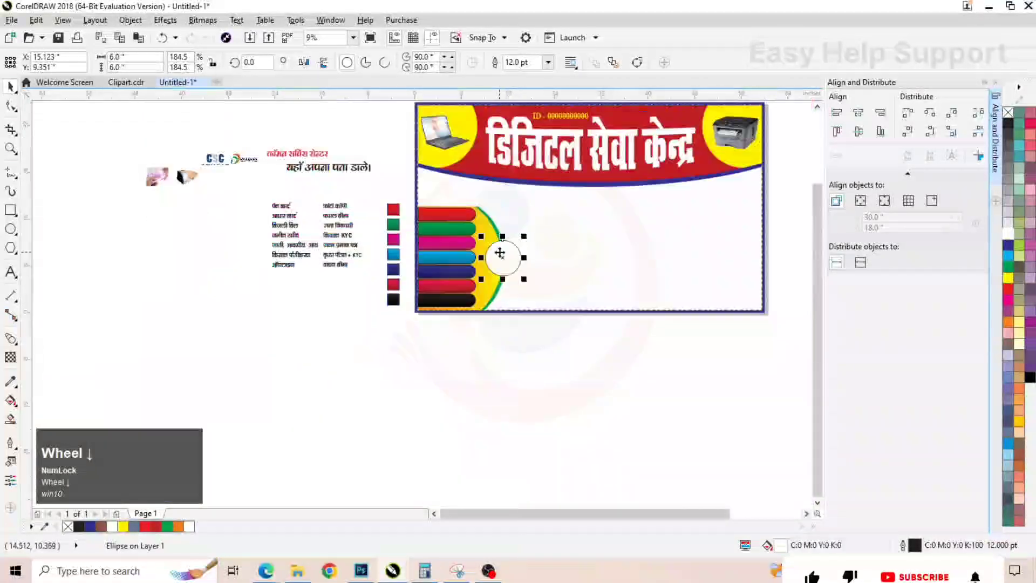
pyautogui.scroll(3, 456, 252)
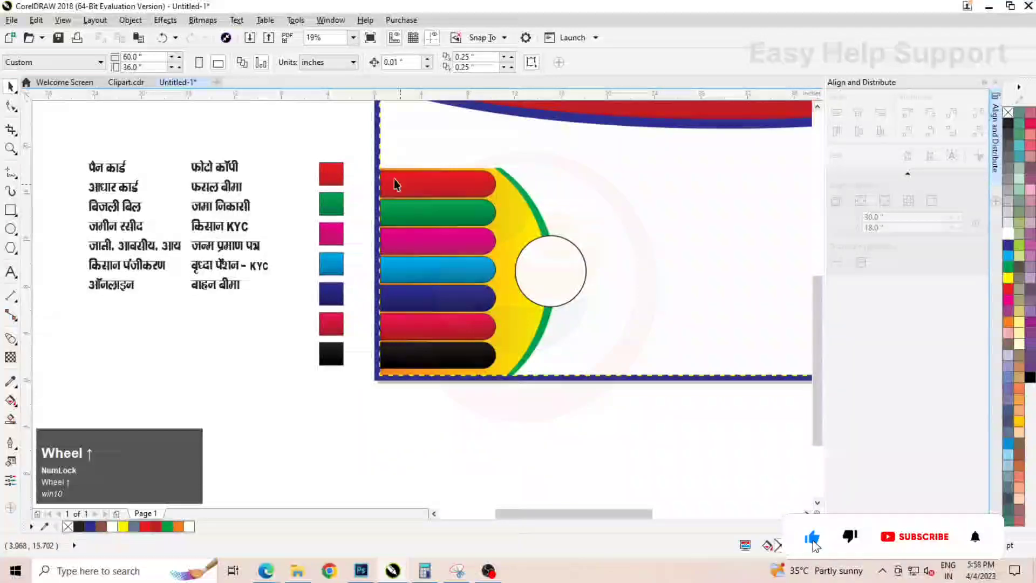
# - Remove the outlines from all seven coloured bars
pyautogui.moveTo(352, 144); pyautogui.dragTo(484, 350)
pyautogui.moveTo(502, 389); pyautogui.dragTo(502, 390)
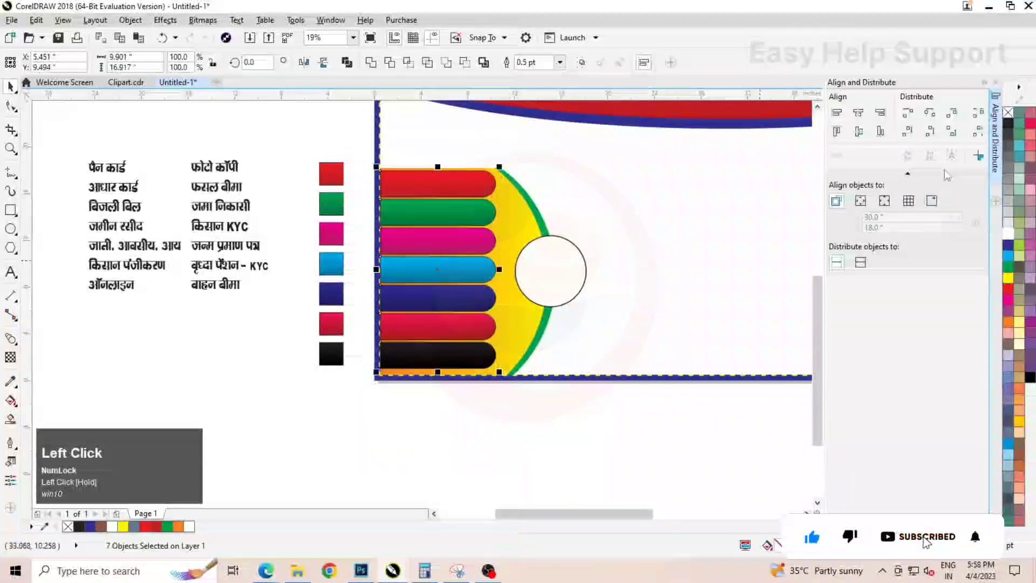
pyautogui.rightClick(1007, 113)
# - Group the panel, crescent, bars and circle, and paste a copy of the group in place
pyautogui.scroll(-2, 511, 350)
pyautogui.moveTo(545, 350); pyautogui.dragTo(396, 174)
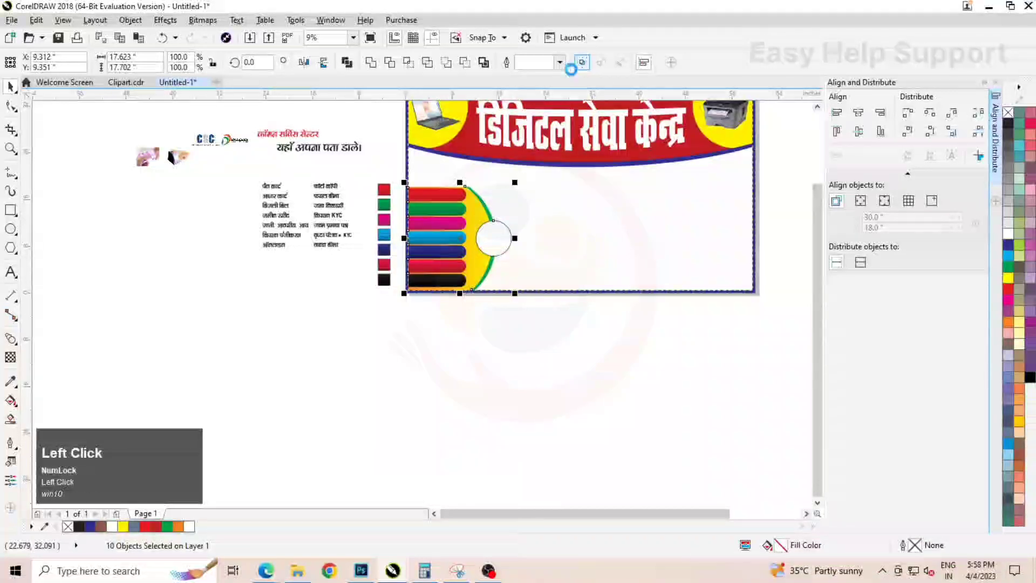
pyautogui.rightClick(451, 195)
pyautogui.click(465, 359)
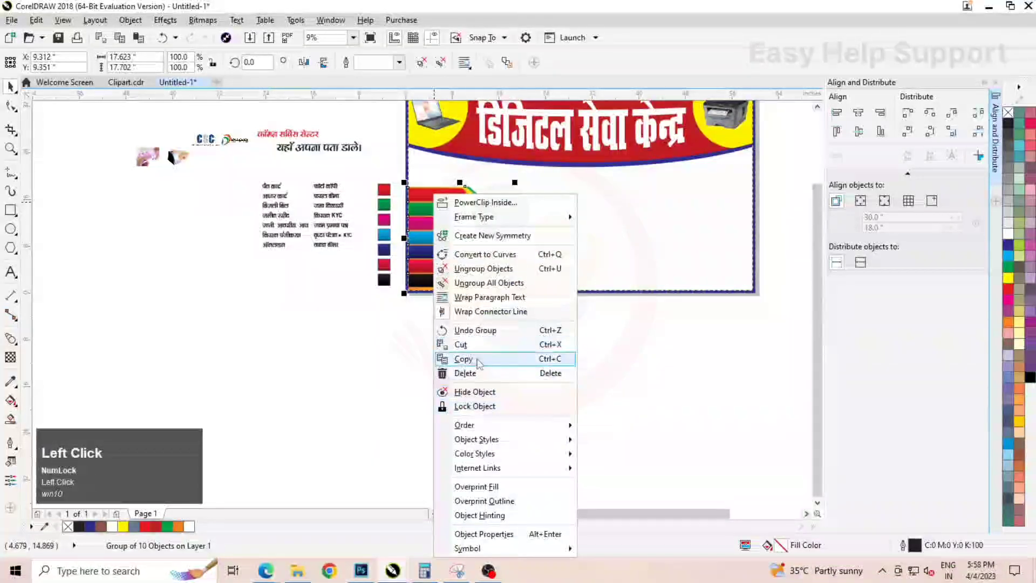
pyautogui.click(600, 251)
pyautogui.rightClick(560, 359)
pyautogui.click(591, 454)
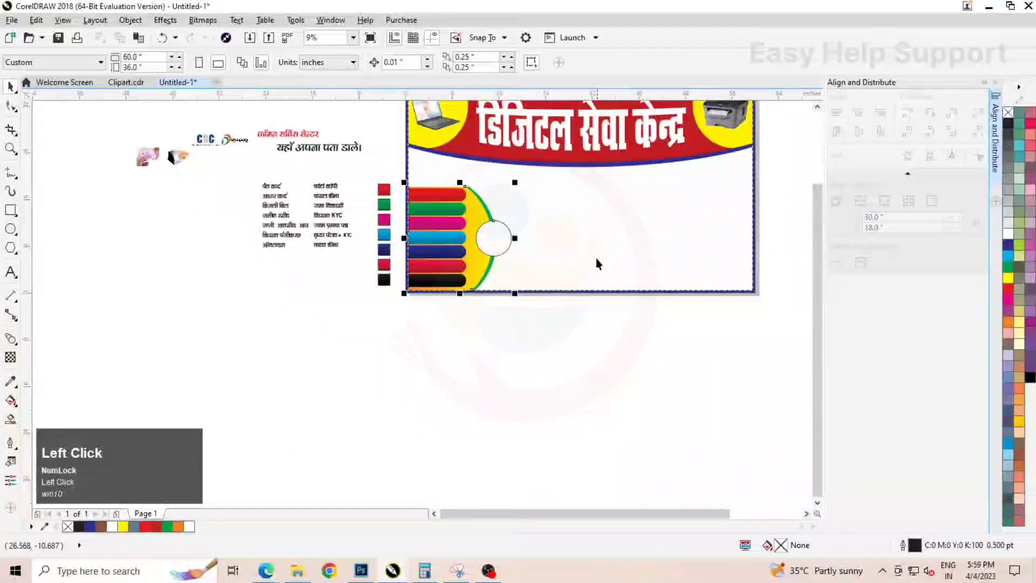
# - Mirror the pasted group horizontally and align it to the right edge of the banner's inner border
pyautogui.keyDown('shift'); pyautogui.click(573, 241); pyautogui.keyUp('shift')
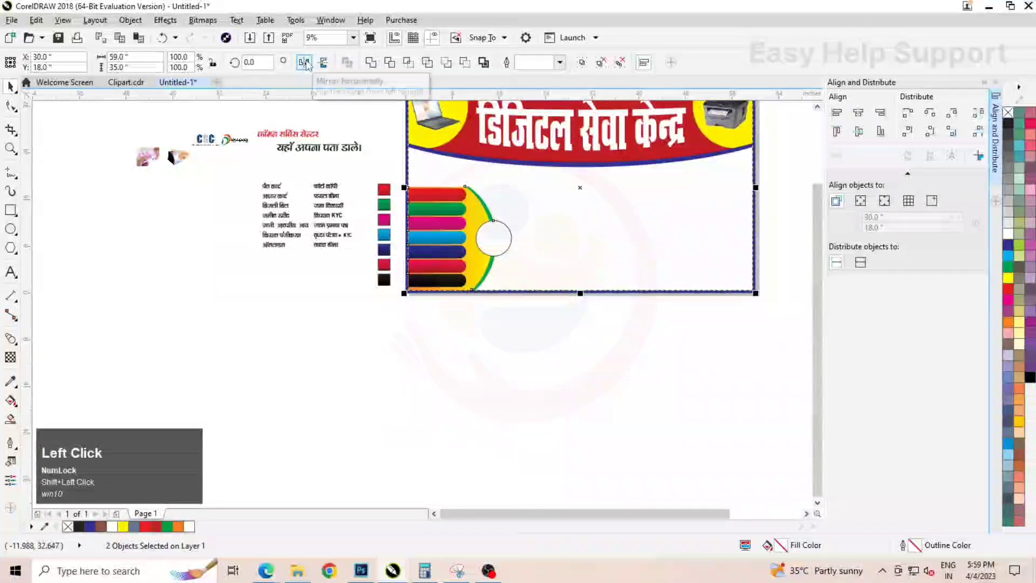
pyautogui.click(492, 296)
pyautogui.click(472, 229)
pyautogui.keyDown('shift'); pyautogui.click(584, 232); pyautogui.keyUp('shift')
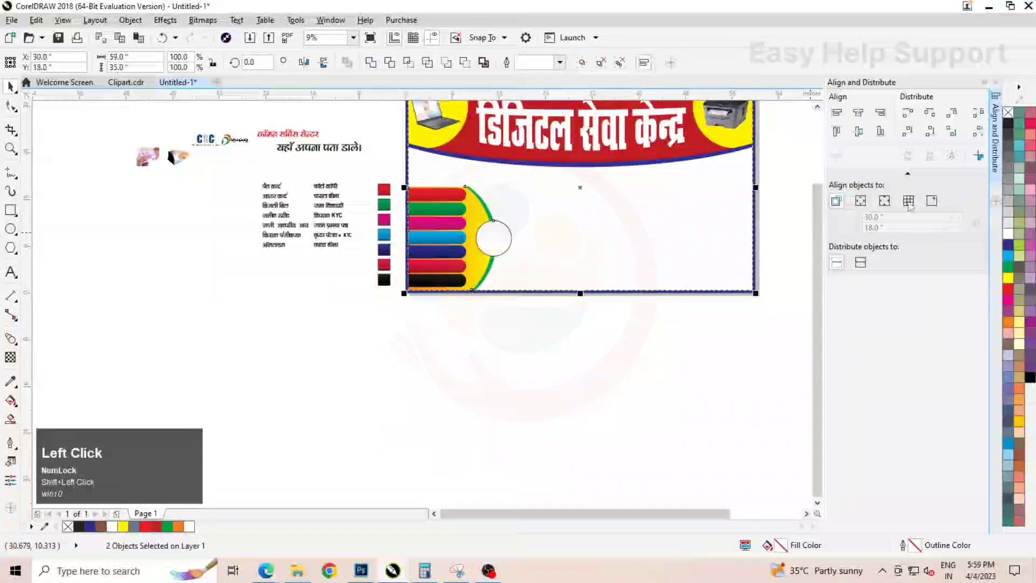
pyautogui.click(880, 112)
pyautogui.click(740, 280)
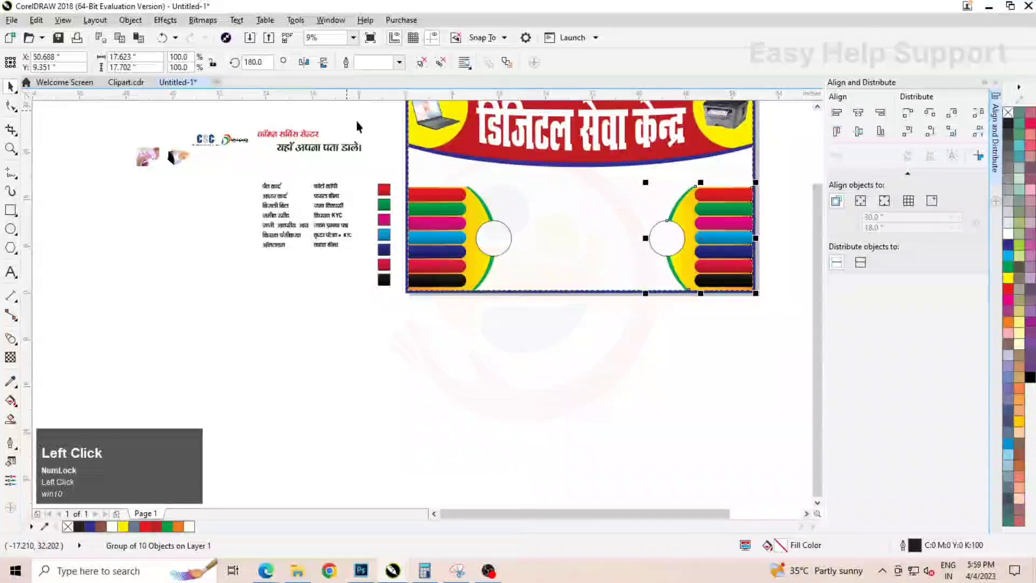
pyautogui.click(615, 348)
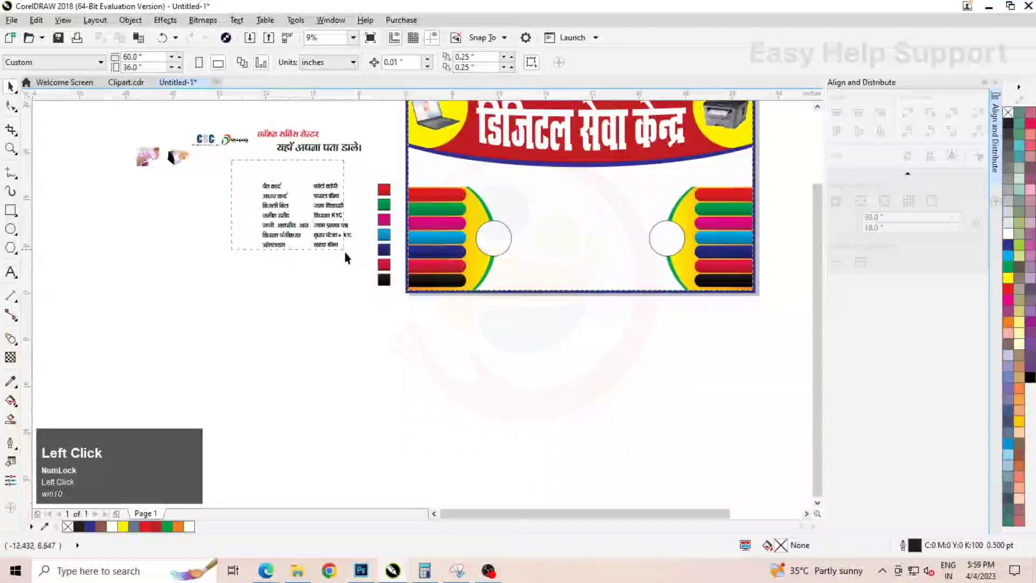
# - Bring the two service-name text columns to the front and move them below the banner
pyautogui.moveTo(345, 252); pyautogui.dragTo(345, 253)
pyautogui.rightClick(333, 232)
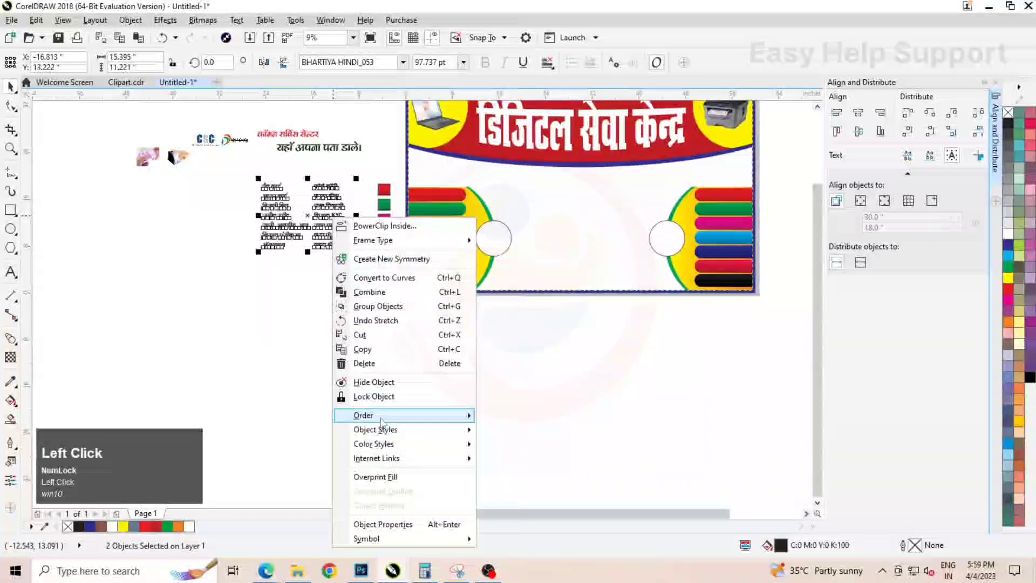
pyautogui.moveTo(380, 418)
pyautogui.click(532, 430)
pyautogui.moveTo(324, 209); pyautogui.dragTo(577, 335)
pyautogui.click(403, 277)
# - Move the first service-name column, starting with पैन कार्ड, onto the left bars and enlarge it to about 141 pt
pyautogui.scroll(1, 402, 275)
pyautogui.scroll(-1, 645, 368)
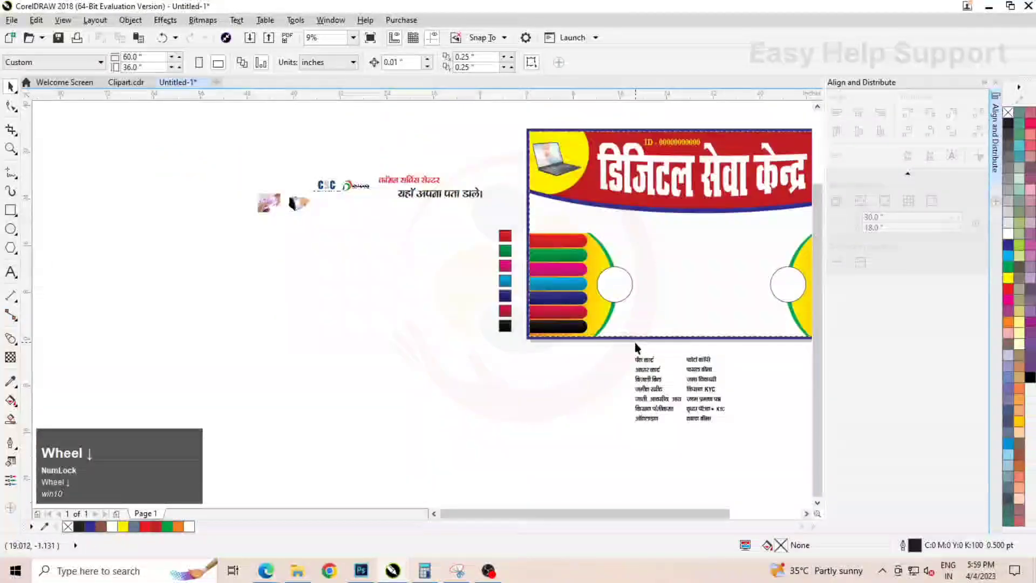
pyautogui.scroll(1, 636, 348)
pyautogui.moveTo(645, 371); pyautogui.dragTo(458, 150)
pyautogui.moveTo(532, 266); pyautogui.dragTo(572, 323)
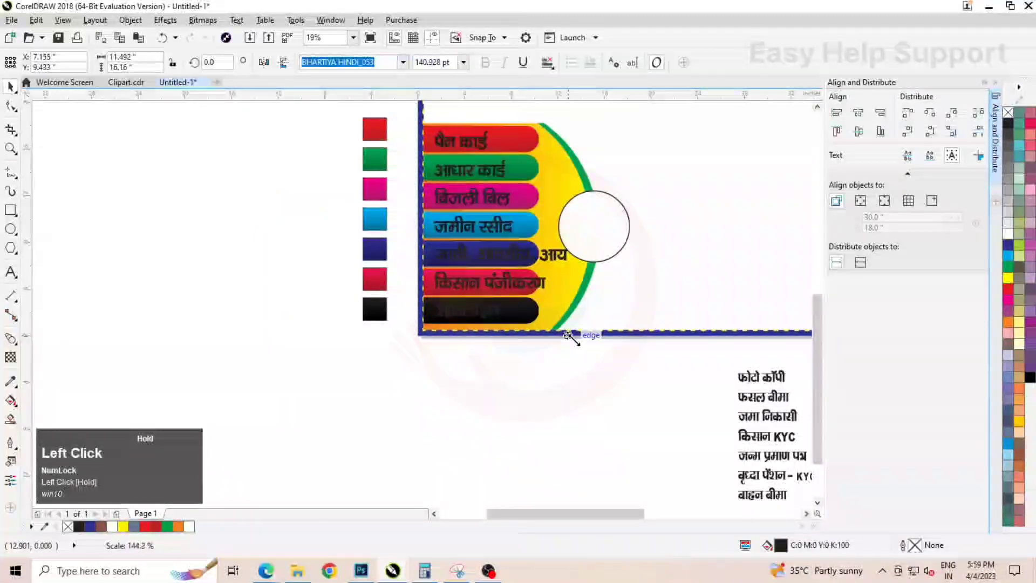
# - Colour the left service-name column white and fine-tune it to about 142 pt so each line sits on its bar
pyautogui.scroll(1, 469, 140)
pyautogui.click(1006, 242)
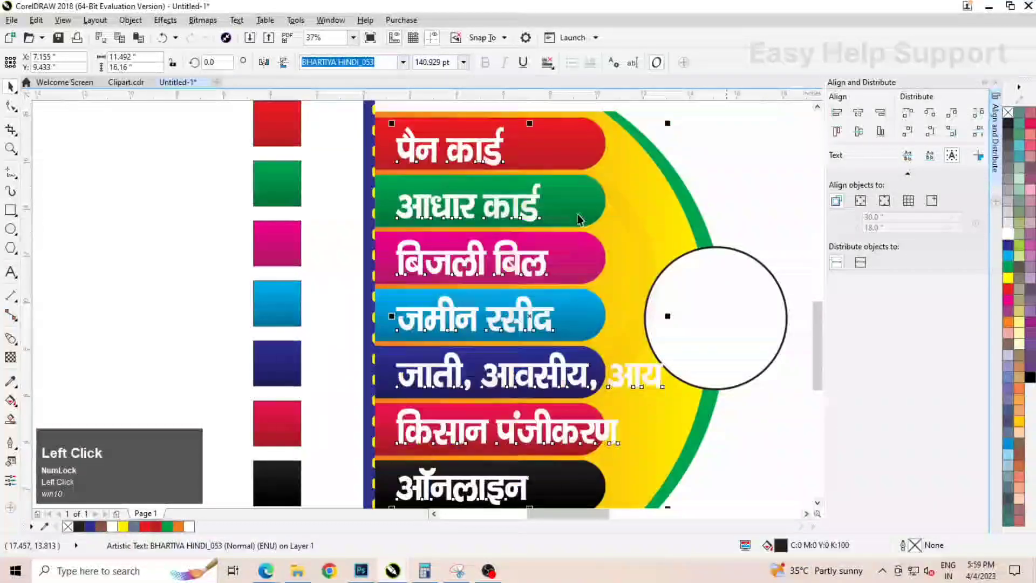
pyautogui.scroll(1, 459, 140)
pyautogui.click(462, 135)
pyautogui.scroll(-3, 462, 135)
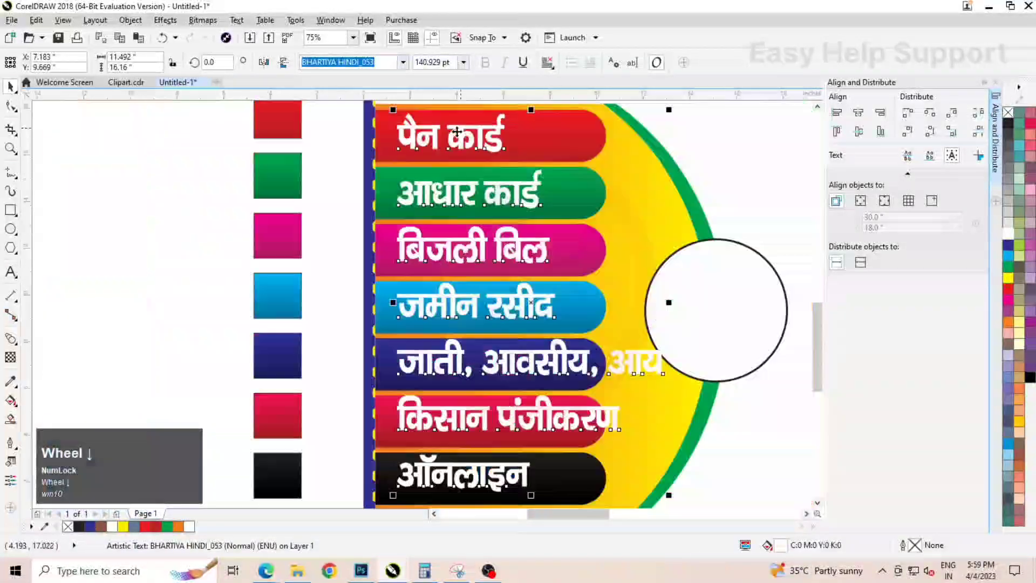
pyautogui.scroll(1, 434, 300)
pyautogui.moveTo(691, 329); pyautogui.dragTo(694, 333)
pyautogui.scroll(-1, 517, 330)
pyautogui.scroll(1, 548, 259)
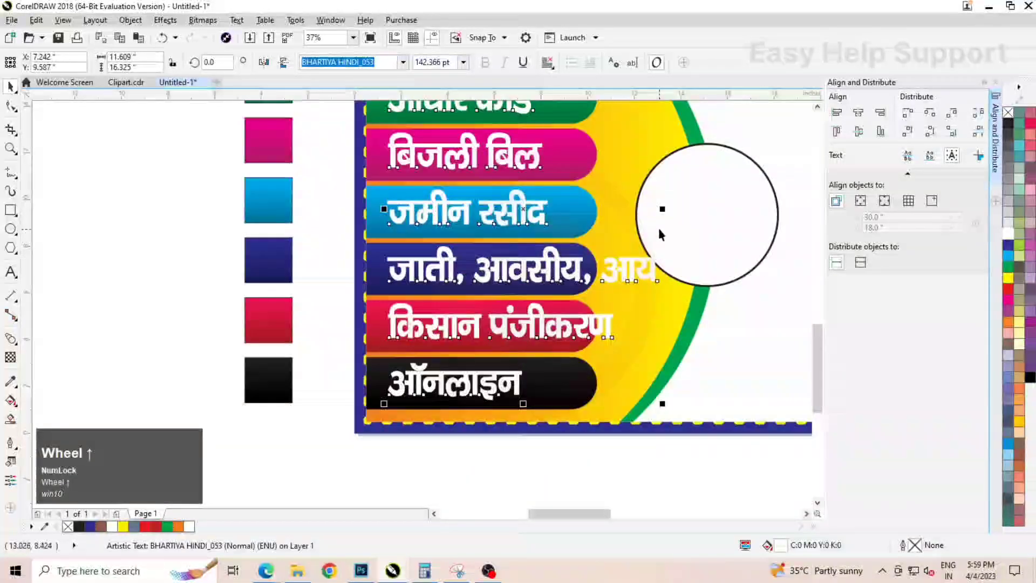
# - Break the left service-name column apart into separate text lines
pyautogui.click(616, 268)
pyautogui.click(414, 205)
pyautogui.click(131, 22)
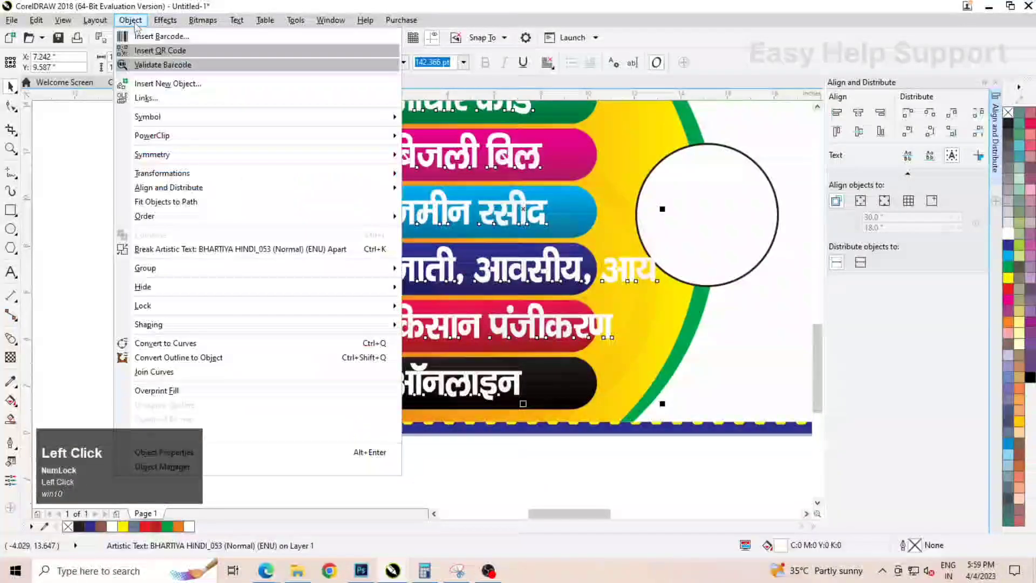
pyautogui.click(211, 249)
pyautogui.click(298, 291)
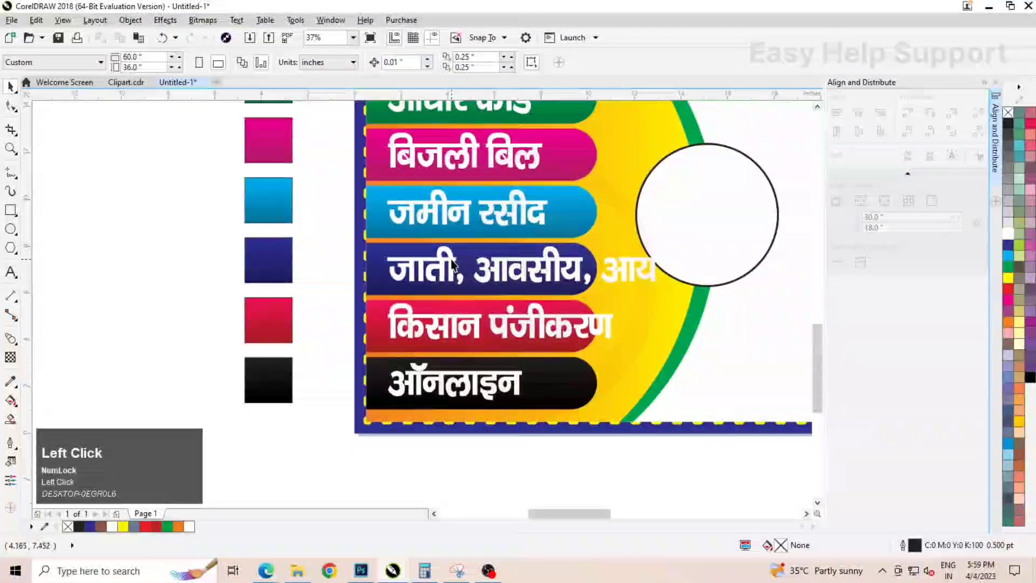
# - Narrow the lines जाती, आवसीय, आय and किसान पंजीकरण to fit inside their bars
pyautogui.click(486, 275)
pyautogui.moveTo(661, 268); pyautogui.dragTo(589, 268)
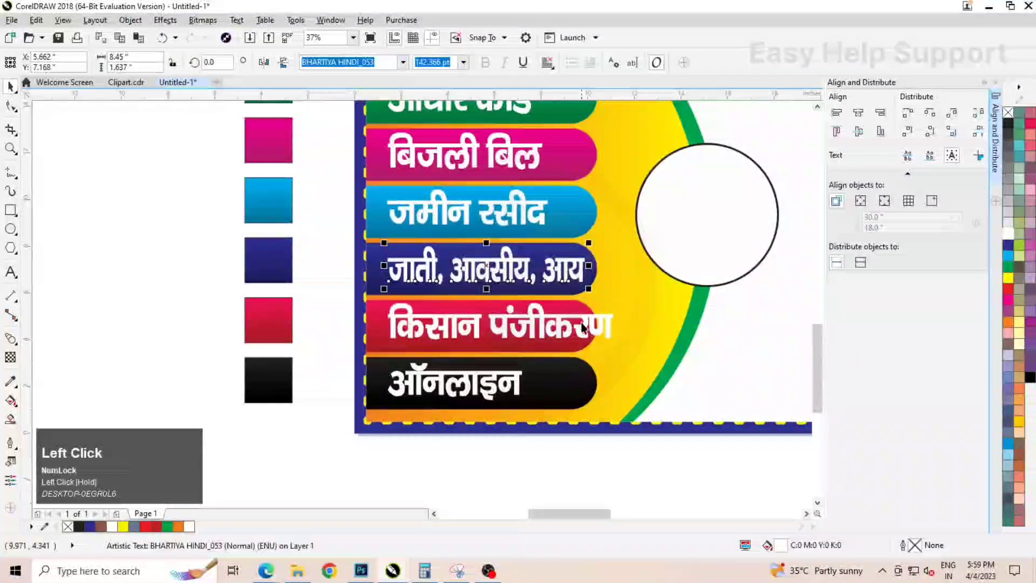
pyautogui.click(618, 335)
pyautogui.moveTo(617, 321); pyautogui.dragTo(694, 232)
# - Move the second service-name column, starting with फोटो कॉपी, onto the right panel's bars and colour it white
pyautogui.scroll(-1, 588, 327)
pyautogui.click(544, 405)
pyautogui.scroll(-1, 607, 380)
pyautogui.scroll(1, 731, 229)
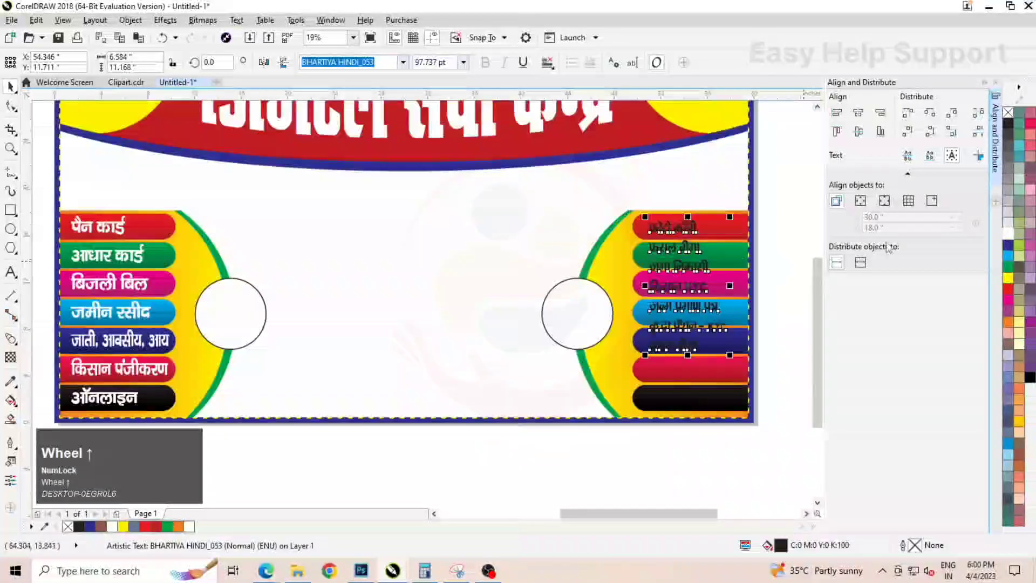
pyautogui.click(1007, 234)
pyautogui.scroll(1, 747, 378)
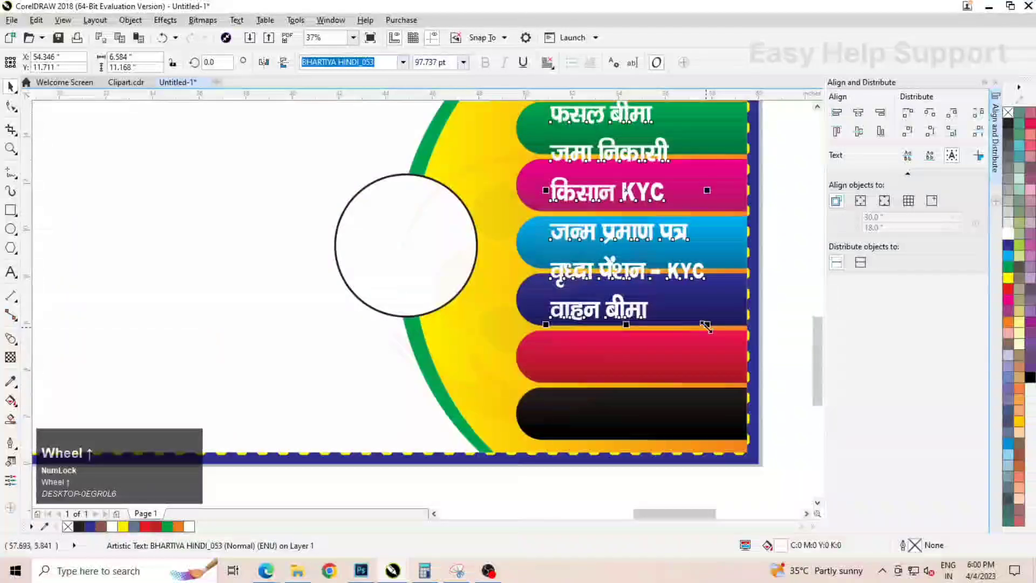
# - Enlarge the right service-name column to about 143 pt so its lines match the seven bars
pyautogui.moveTo(705, 324); pyautogui.dragTo(768, 462)
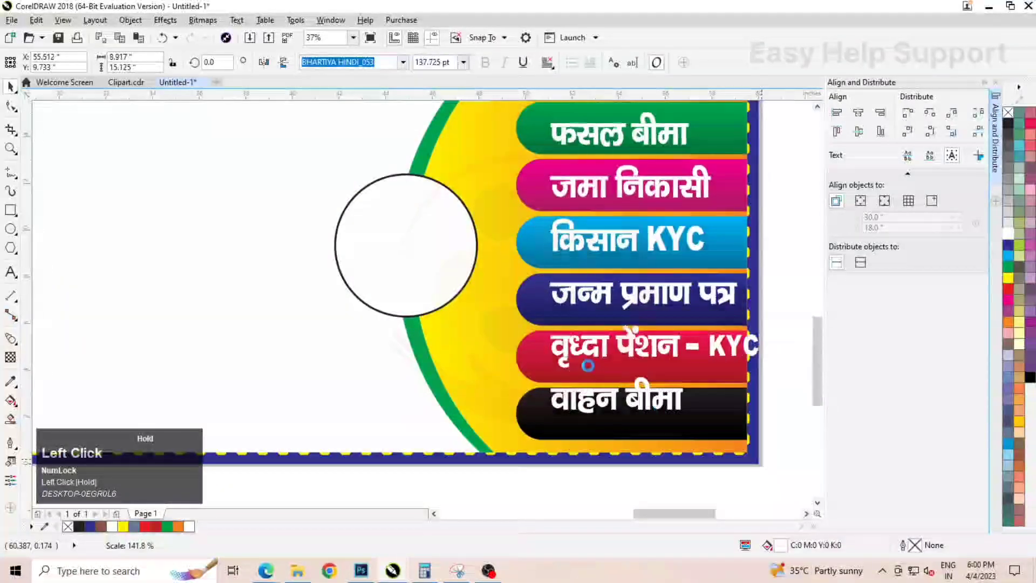
pyautogui.scroll(-1, 585, 372)
pyautogui.scroll(1, 687, 399)
pyautogui.moveTo(675, 380); pyautogui.dragTo(682, 394)
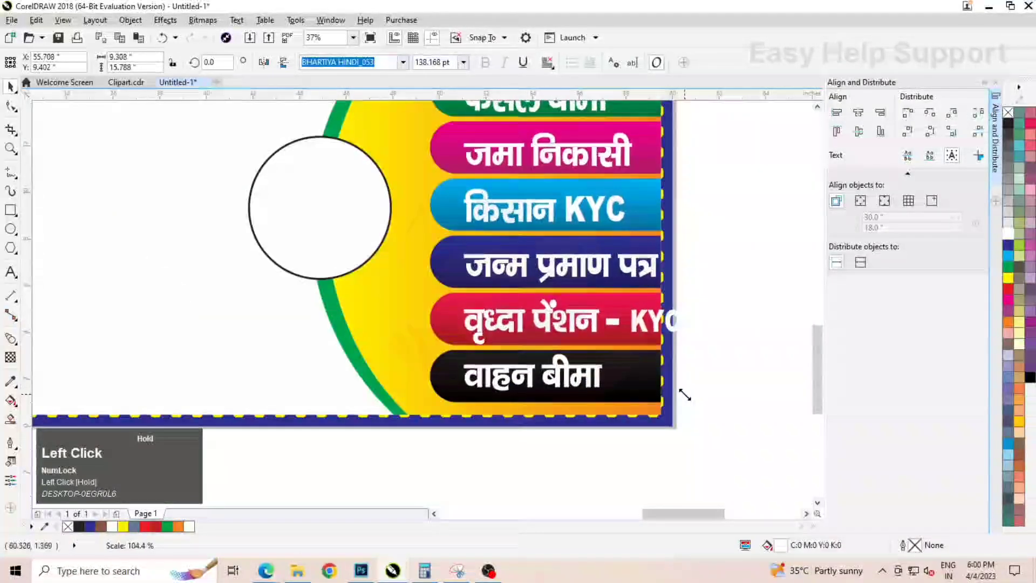
pyautogui.scroll(1, 604, 227)
pyautogui.moveTo(694, 199); pyautogui.dragTo(701, 185)
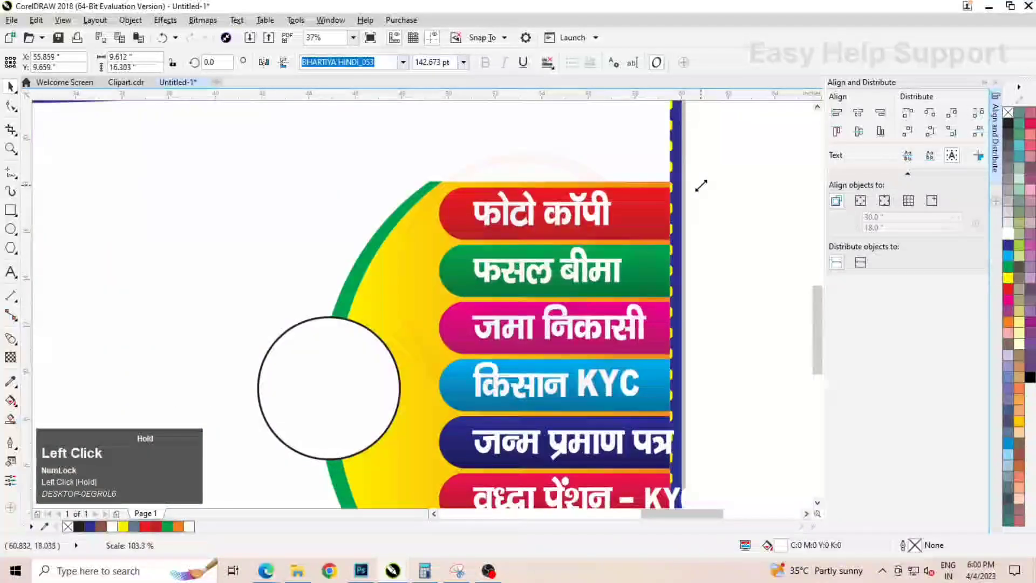
pyautogui.scroll(-1, 645, 215)
pyautogui.scroll(1, 590, 343)
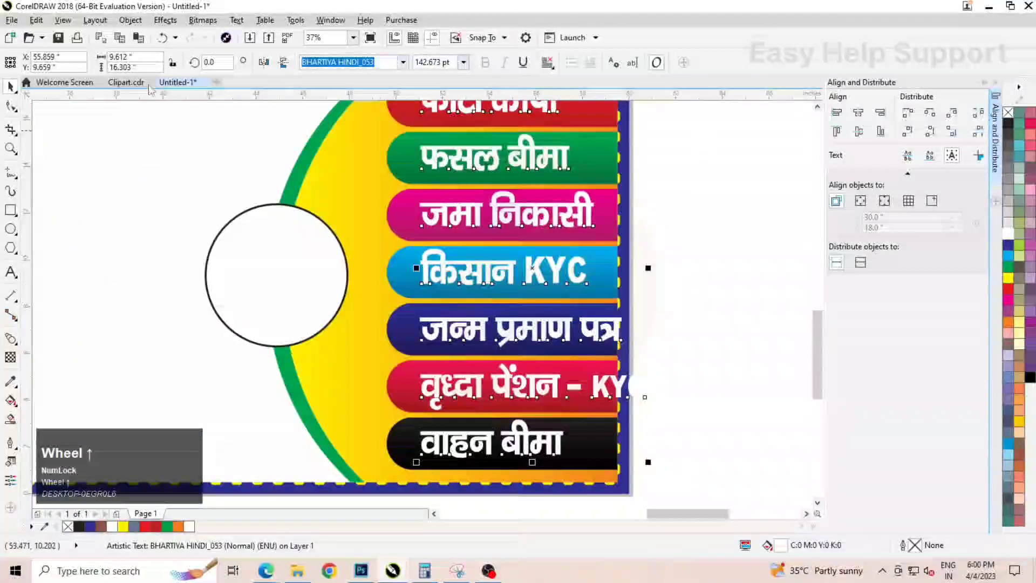
# - Break the right service-name column apart into separate text lines
pyautogui.click(130, 22)
pyautogui.click(201, 249)
pyautogui.click(598, 331)
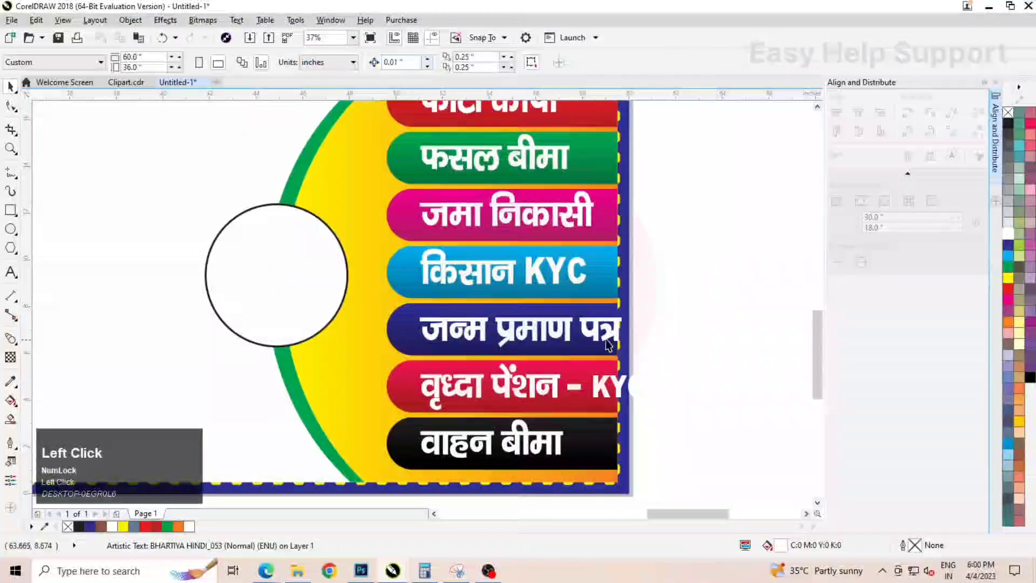
# - Narrow the lines जन्म प्रमाण पत्र and वृध्दा पेंशन – KYC to fit inside their bars
pyautogui.click(607, 330)
pyautogui.scroll(1, 627, 339)
pyautogui.moveTo(620, 329); pyautogui.dragTo(600, 328)
pyautogui.scroll(-1, 600, 329)
pyautogui.scroll(1, 537, 358)
pyautogui.click(635, 349)
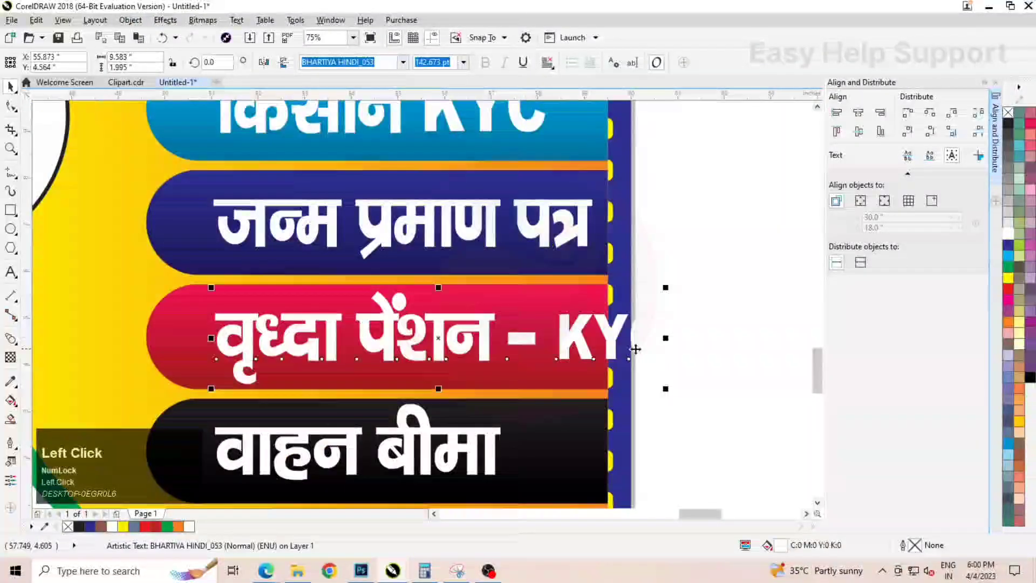
pyautogui.moveTo(668, 339); pyautogui.dragTo(599, 338)
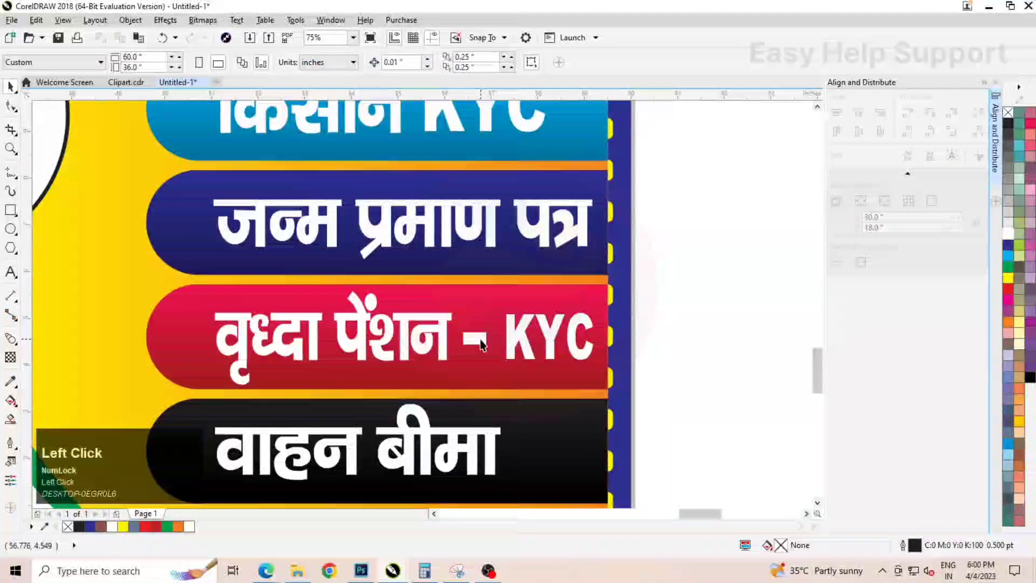
# - Replace the dash in वृध्दा पेंशन – KYC with an ampersand in Arial Bold at 80 pt
pyautogui.doubleClick(481, 340)
pyautogui.moveTo(484, 341); pyautogui.dragTo(464, 341)
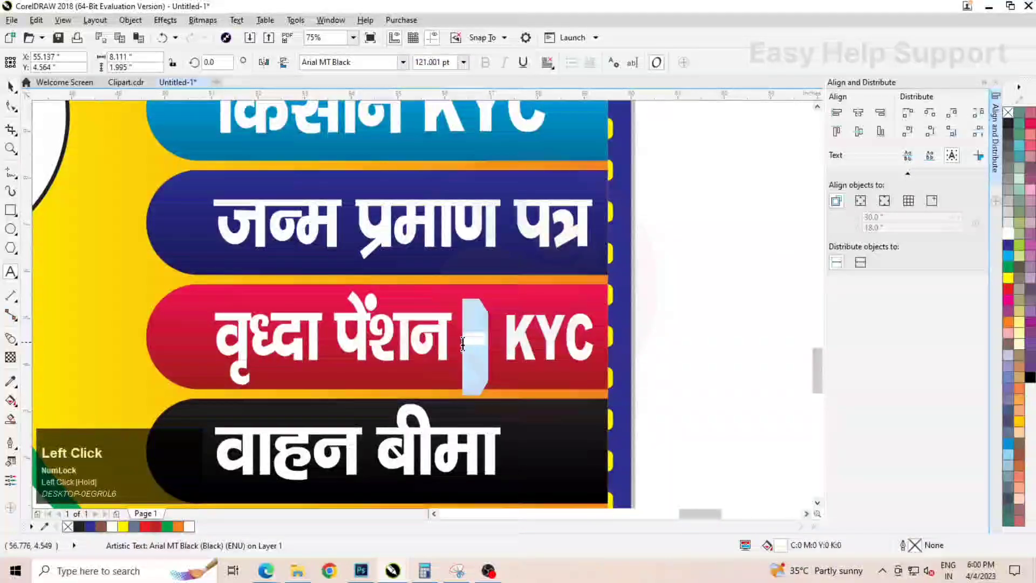
pyautogui.click(403, 63)
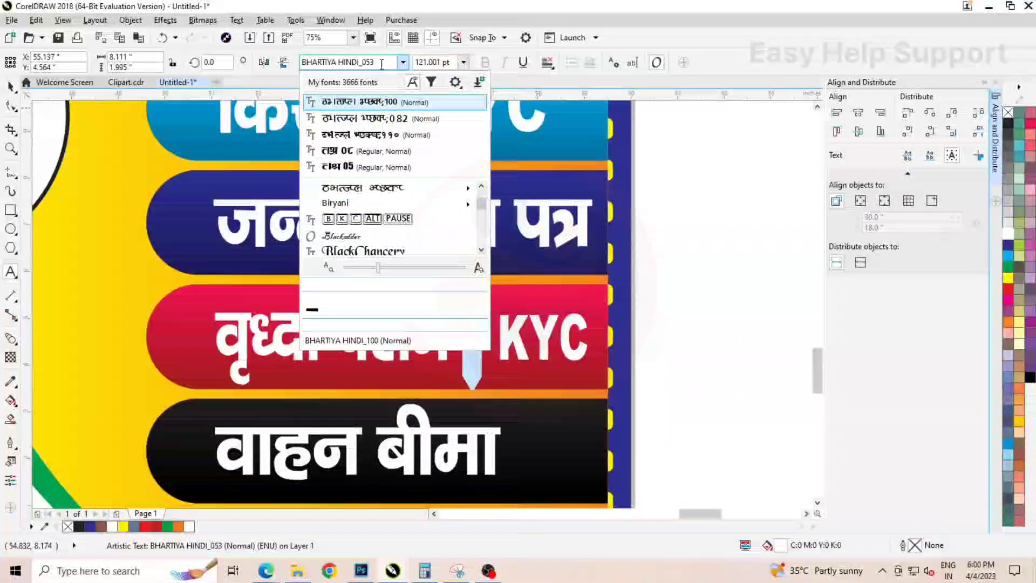
pyautogui.click(381, 63)
pyautogui.write('ARial')
pyautogui.press('Return')
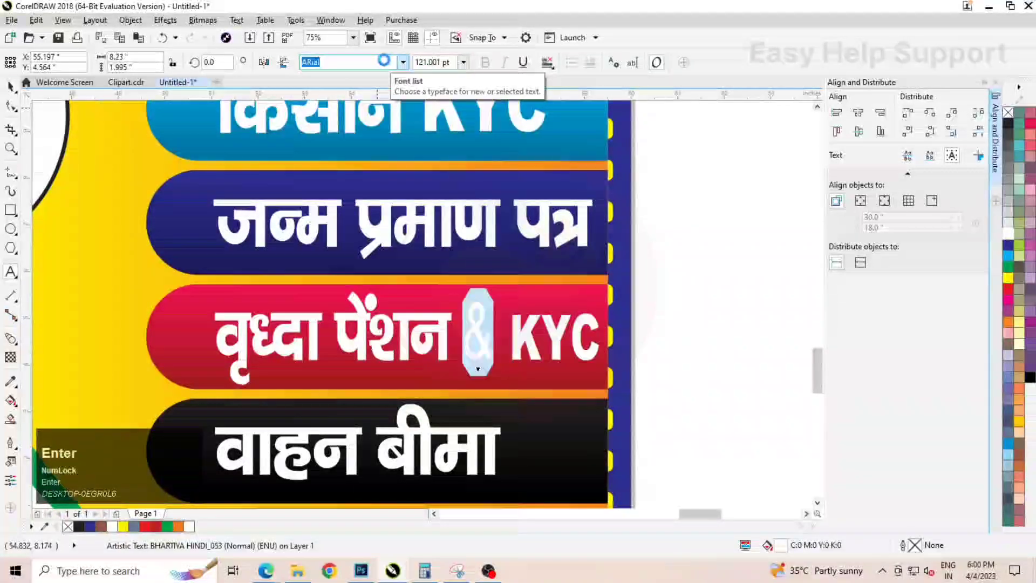
pyautogui.click(441, 81)
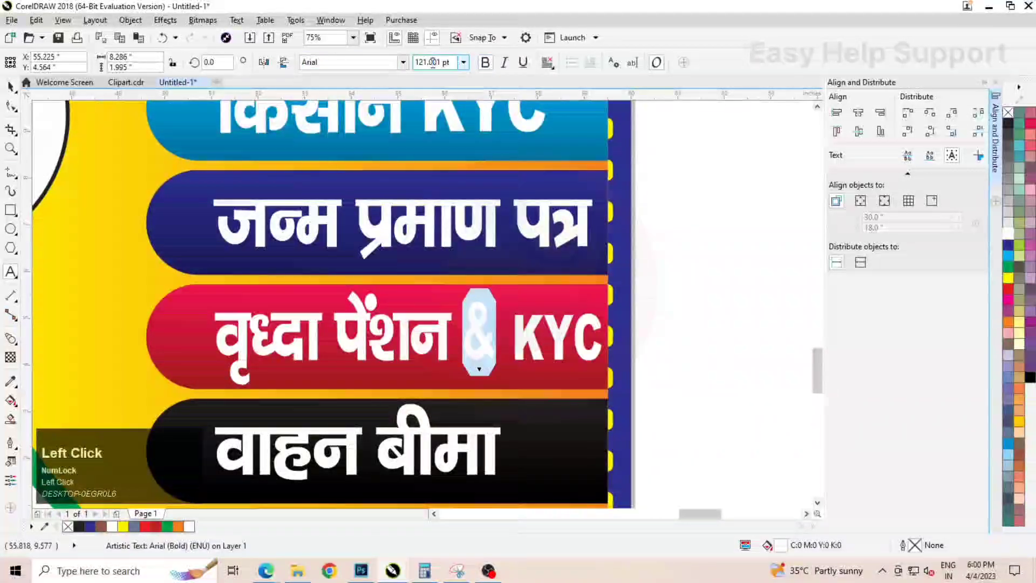
pyautogui.press('Return')
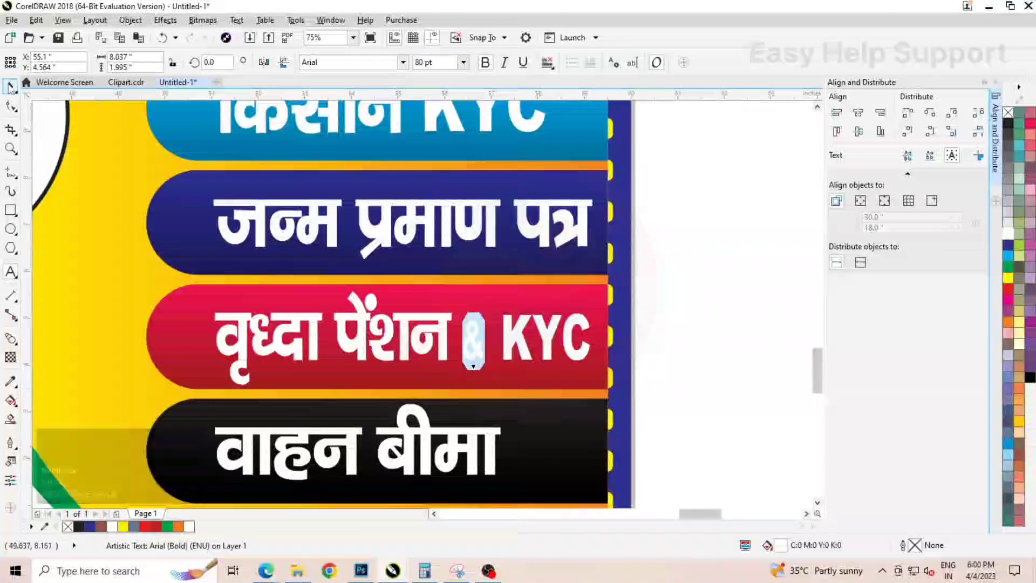
pyautogui.click(11, 87)
# - Move the logos, photos and loose heading lines from beside the banner's left edge to below the text block on its right
pyautogui.scroll(-2, 490, 289)
pyautogui.scroll(-5, 633, 293)
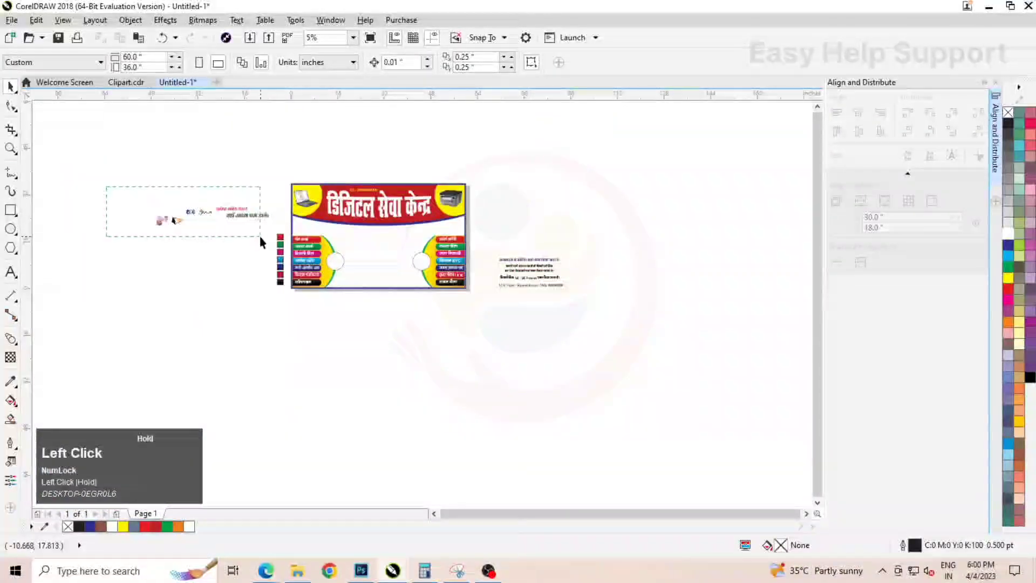
pyautogui.moveTo(254, 228); pyautogui.dragTo(297, 278)
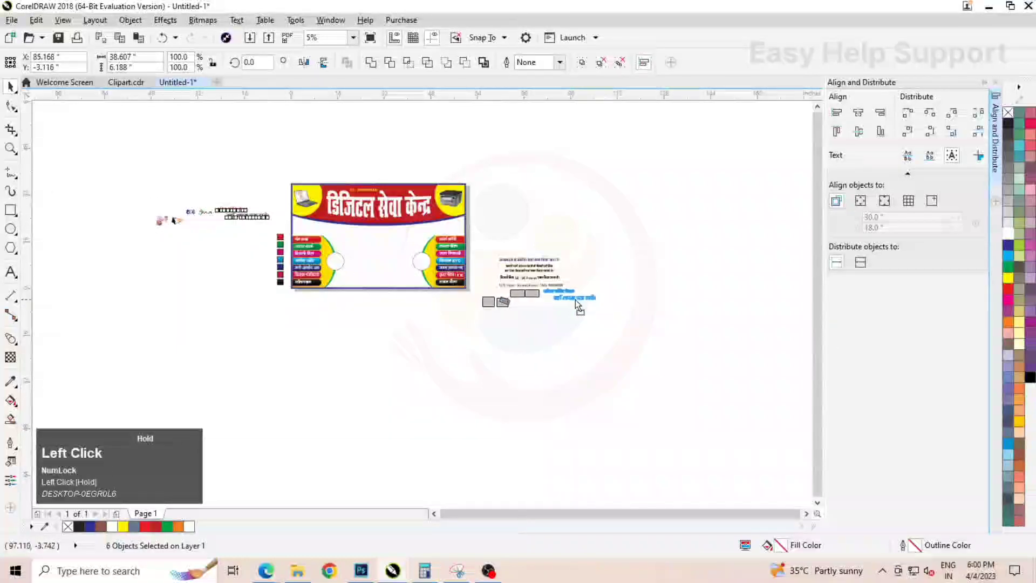
pyautogui.moveTo(636, 334); pyautogui.dragTo(481, 251)
pyautogui.scroll(1, 533, 283)
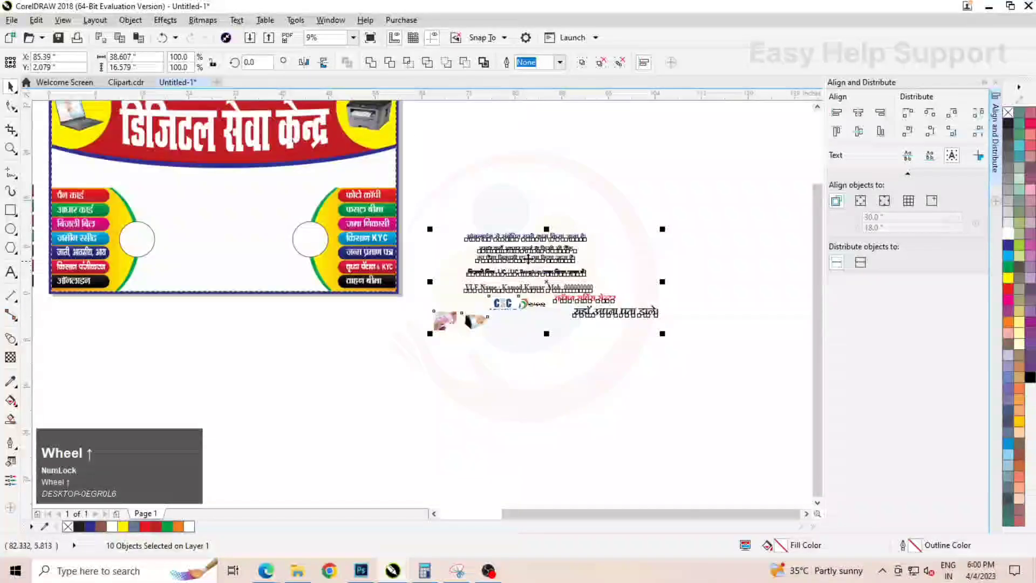
pyautogui.rightClick(527, 255)
pyautogui.click(559, 424)
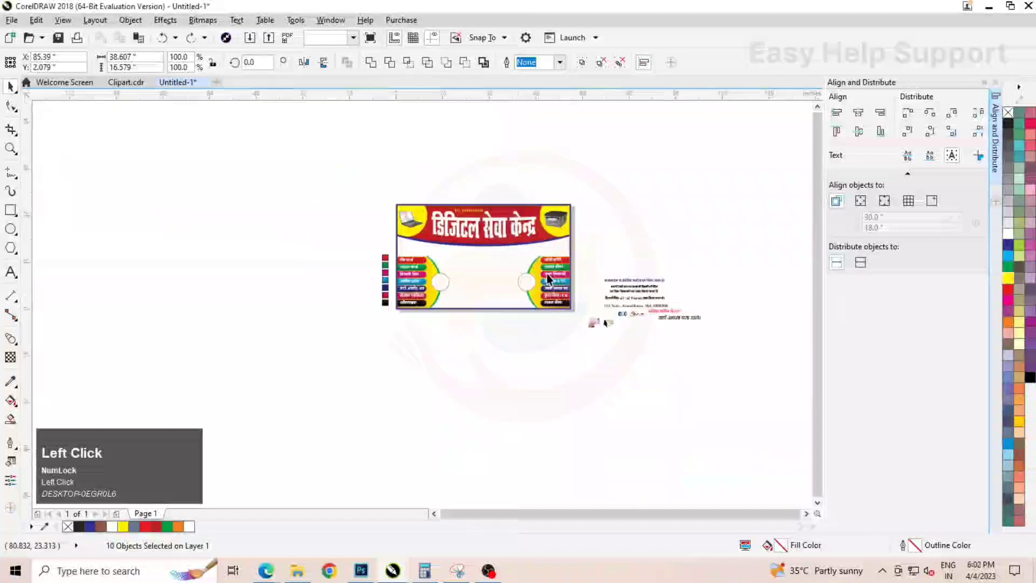
# - Place the red line कॉमन सर्विस सेन्टर, enlarged, beneath the curved header and centre it horizontally on the banner
pyautogui.scroll(1, 547, 278)
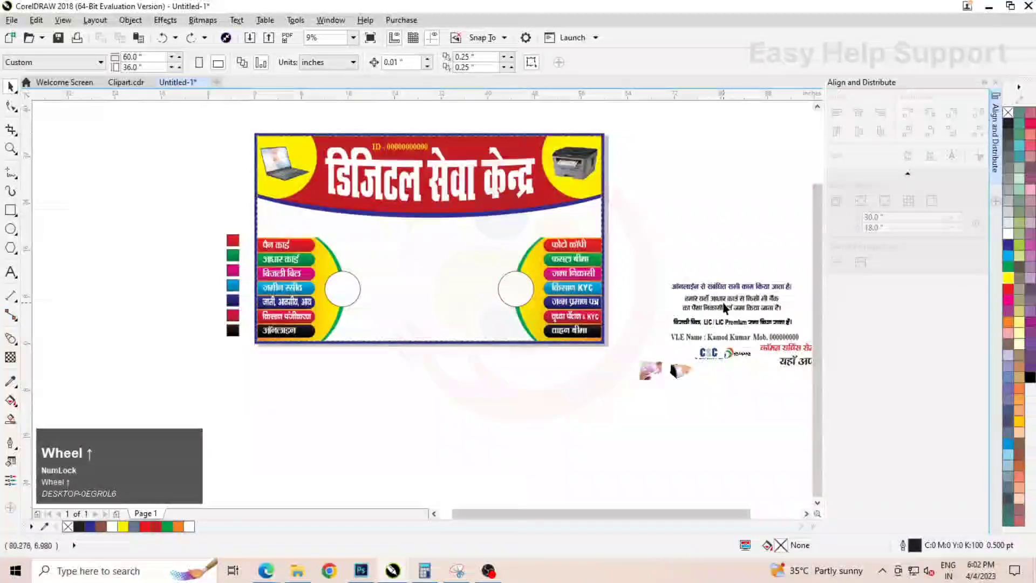
pyautogui.moveTo(776, 348); pyautogui.dragTo(401, 237)
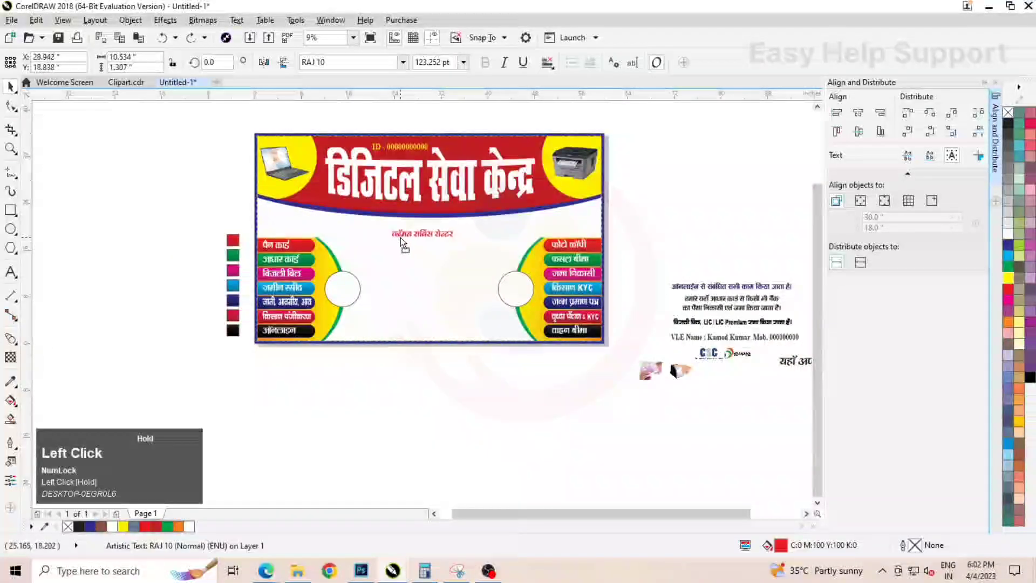
pyautogui.moveTo(465, 241); pyautogui.dragTo(504, 249)
pyautogui.scroll(1, 434, 229)
pyautogui.moveTo(433, 228); pyautogui.dragTo(433, 238)
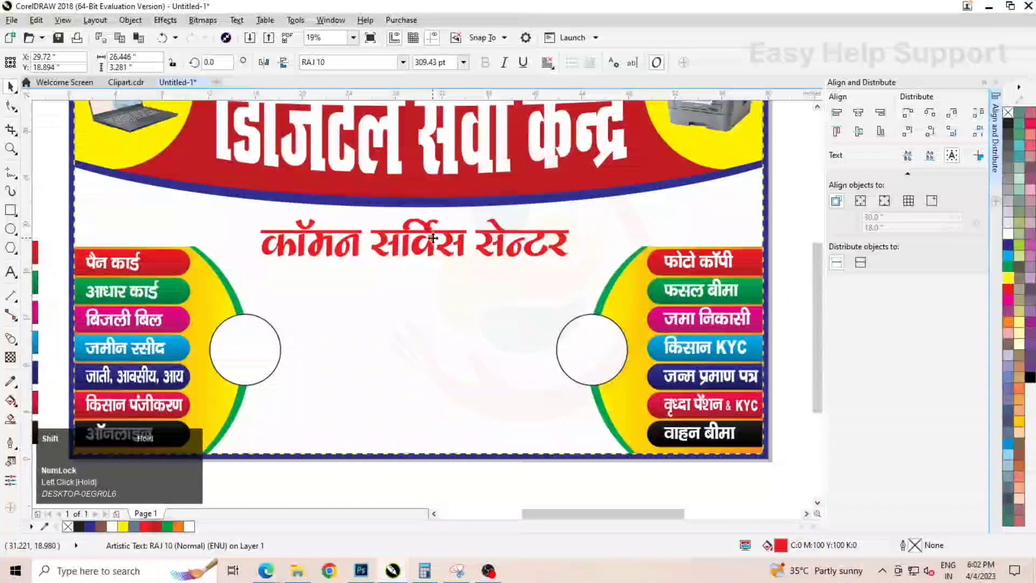
pyautogui.moveTo(576, 263); pyautogui.dragTo(585, 266)
pyautogui.keyDown('shift'); pyautogui.click(463, 294); pyautogui.keyUp('shift')
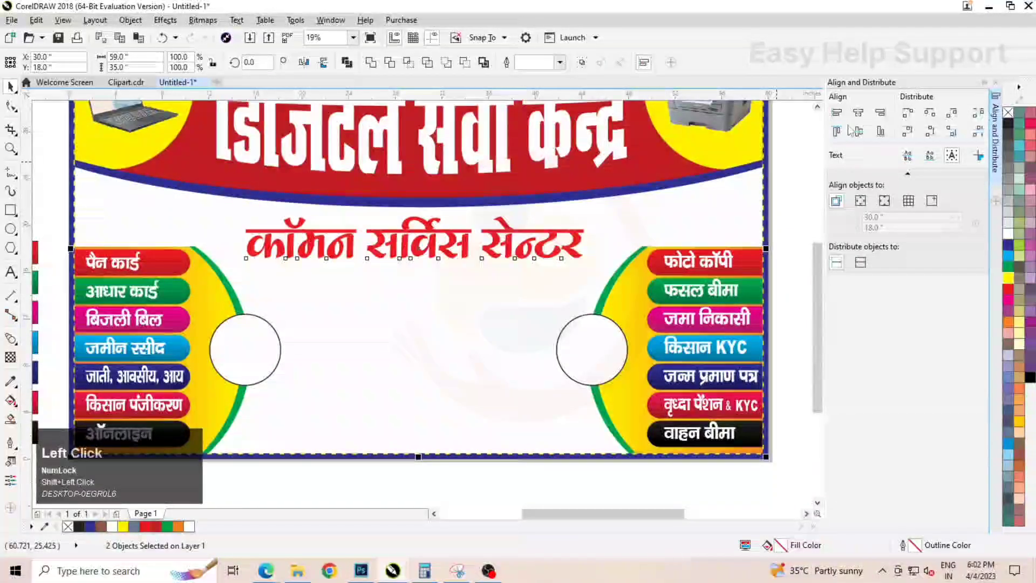
pyautogui.press('c')
# - Enlarge the CSC and Digital India logos together to about 26.9 inches wide and move them onto the banner
pyautogui.scroll(-1, 561, 188)
pyautogui.click(727, 356)
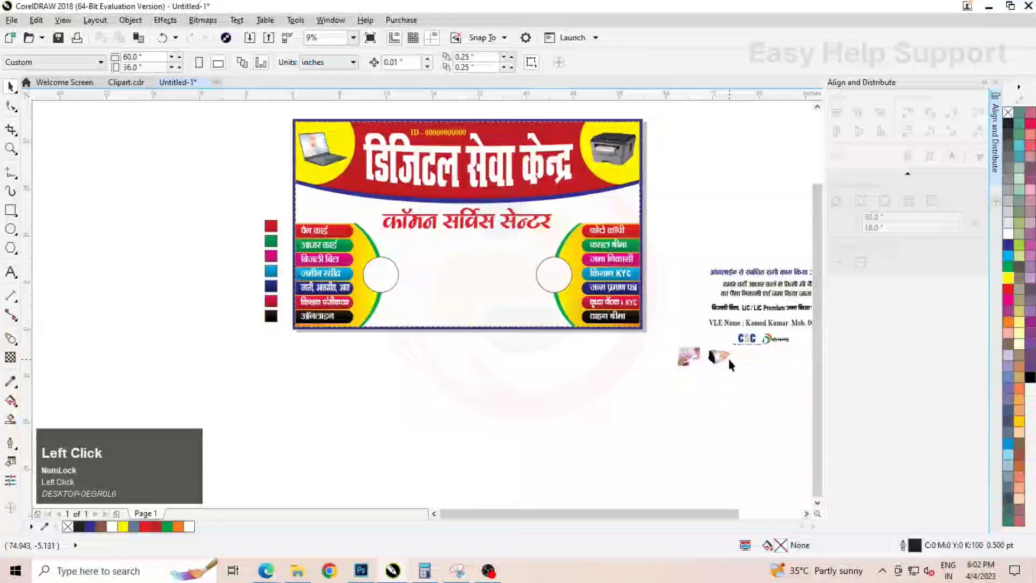
pyautogui.keyDown('shift'); pyautogui.click(777, 339); pyautogui.keyUp('shift')
pyautogui.moveTo(777, 339); pyautogui.dragTo(786, 231)
pyautogui.moveTo(726, 188); pyautogui.dragTo(589, 205)
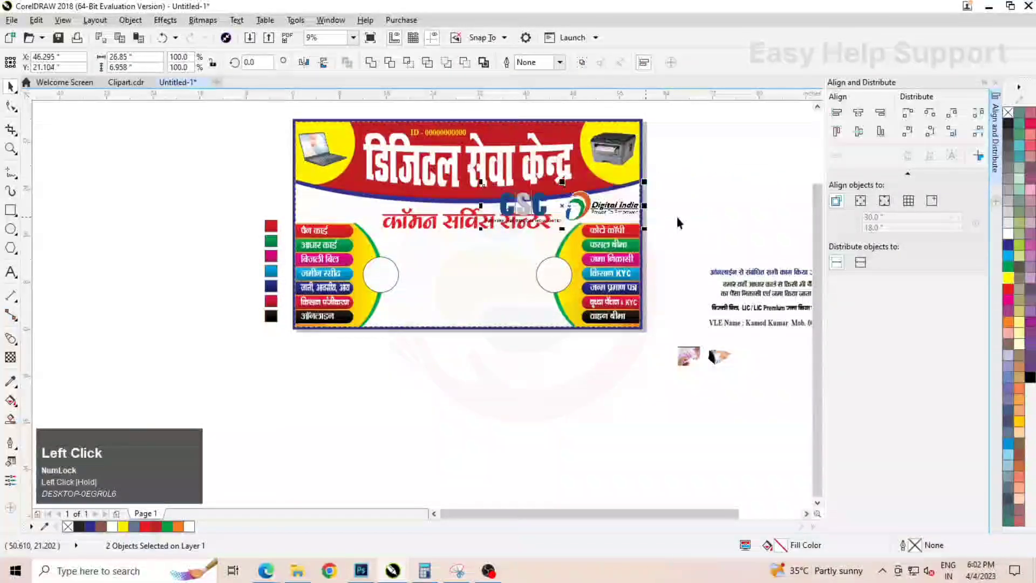
# - Shrink the Digital India logo and fit it in the white space above the right panel
pyautogui.scroll(1, 669, 188)
pyautogui.moveTo(682, 148); pyautogui.dragTo(665, 172)
pyautogui.moveTo(584, 230); pyautogui.dragTo(599, 242)
pyautogui.scroll(-1, 652, 220)
# - Move the CSC logo above the left panel and shrink it to fit the white space there
pyautogui.click(470, 225)
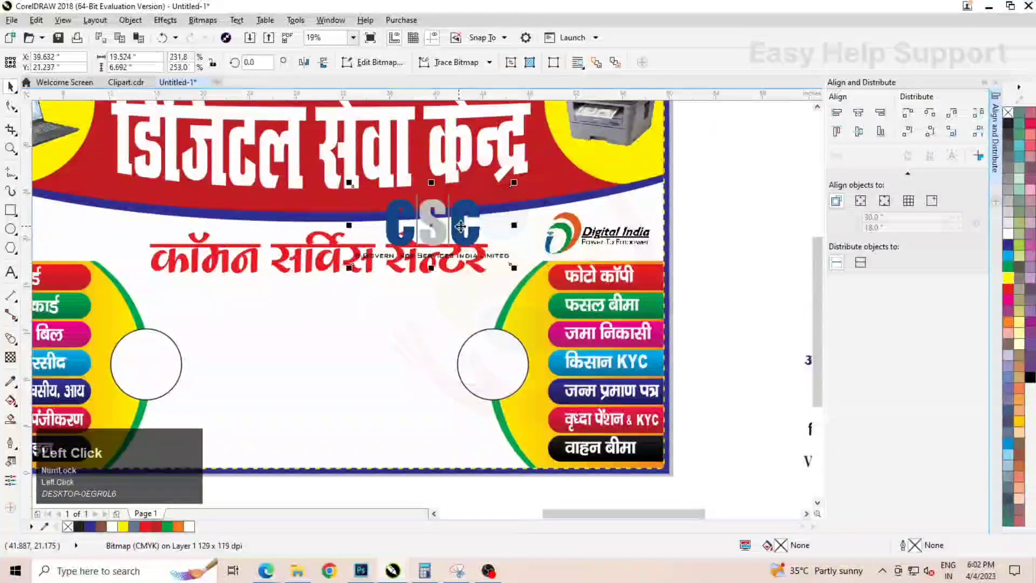
pyautogui.scroll(-1, 470, 225)
pyautogui.moveTo(470, 225); pyautogui.dragTo(282, 225)
pyautogui.scroll(1, 223, 227)
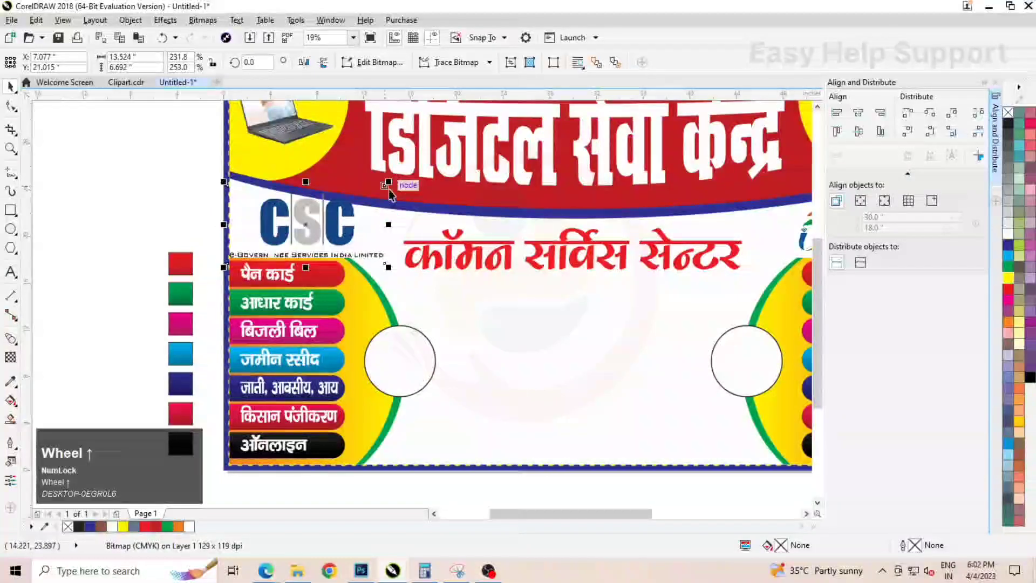
pyautogui.moveTo(388, 182); pyautogui.dragTo(340, 207)
pyautogui.scroll(1, 306, 233)
pyautogui.moveTo(299, 237); pyautogui.dragTo(310, 226)
# - Move the line यहाँ अपना पता डाले। beneath the red heading and set its font size to 130 pt
pyautogui.scroll(-3, 370, 194)
pyautogui.click(748, 249)
pyautogui.scroll(1, 753, 280)
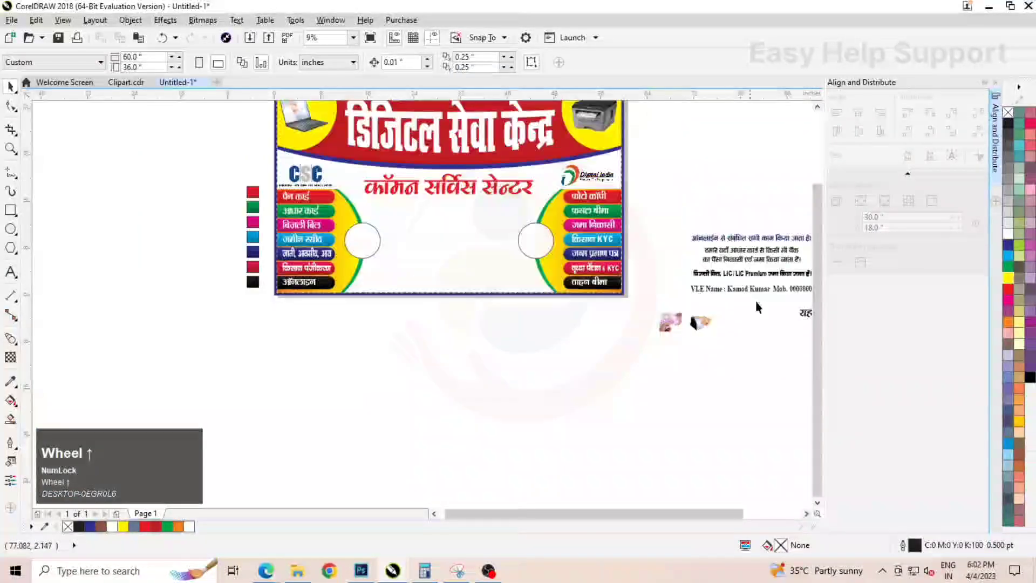
pyautogui.click(804, 316)
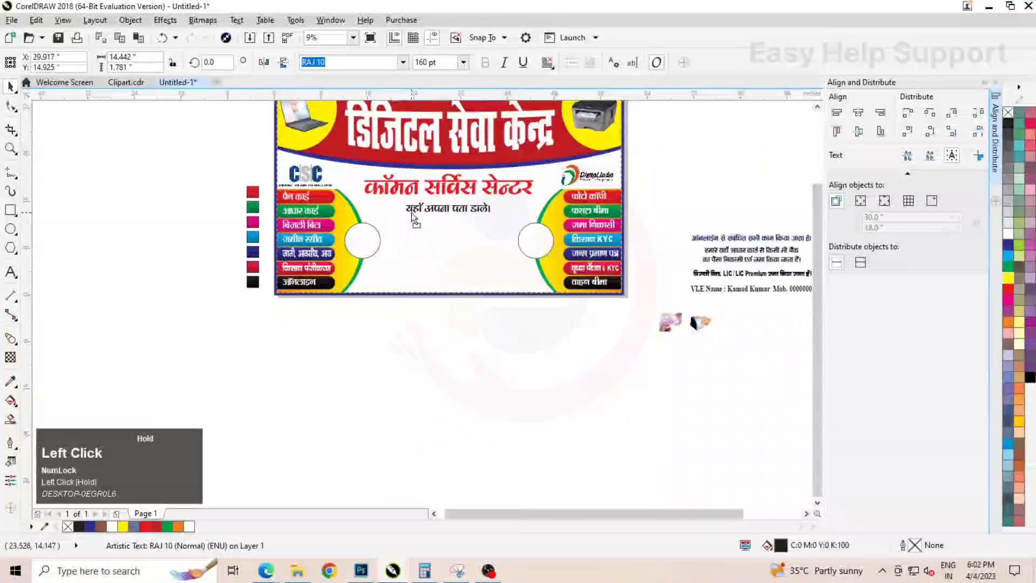
pyautogui.click(411, 212)
pyautogui.scroll(1, 411, 213)
pyautogui.hotkey('ctrl', 'a')
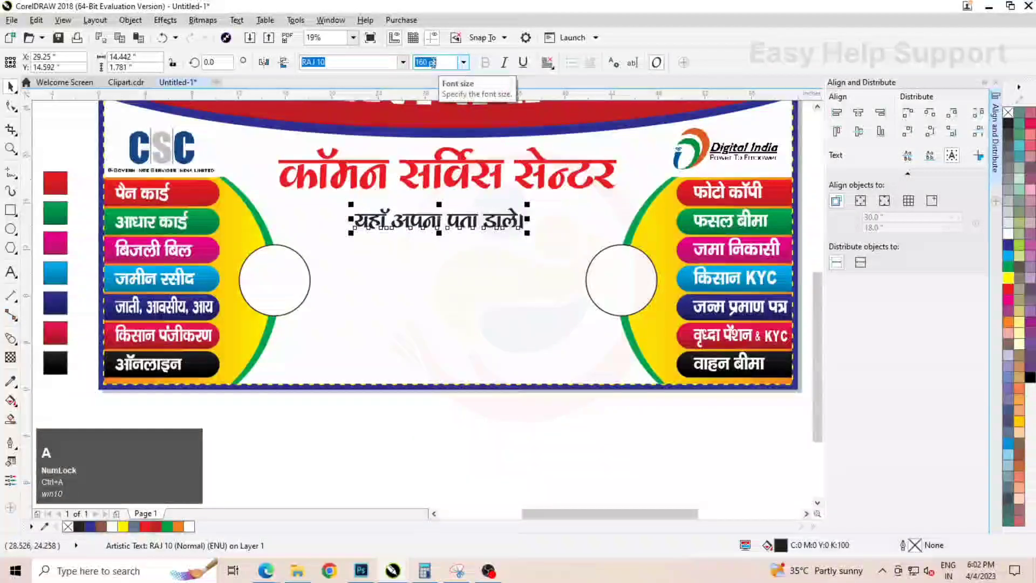
pyautogui.write('130')
pyautogui.press('Return')
# - Raise the address placeholder line closer to the red heading and centre it horizontally on the banner
pyautogui.scroll(1, 446, 227)
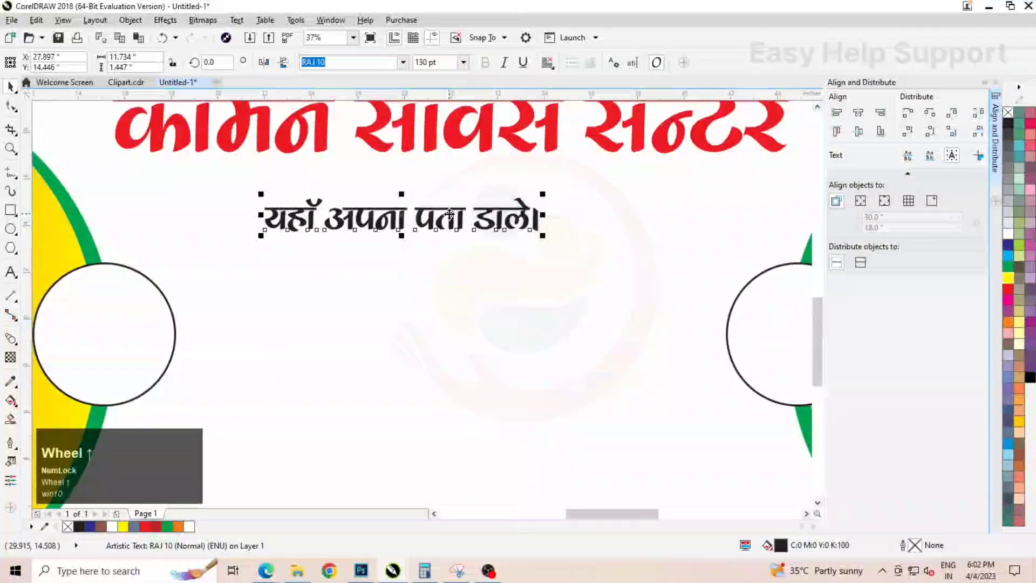
pyautogui.moveTo(450, 213); pyautogui.dragTo(450, 198)
pyautogui.keyDown('shift'); pyautogui.click(513, 232); pyautogui.keyUp('shift')
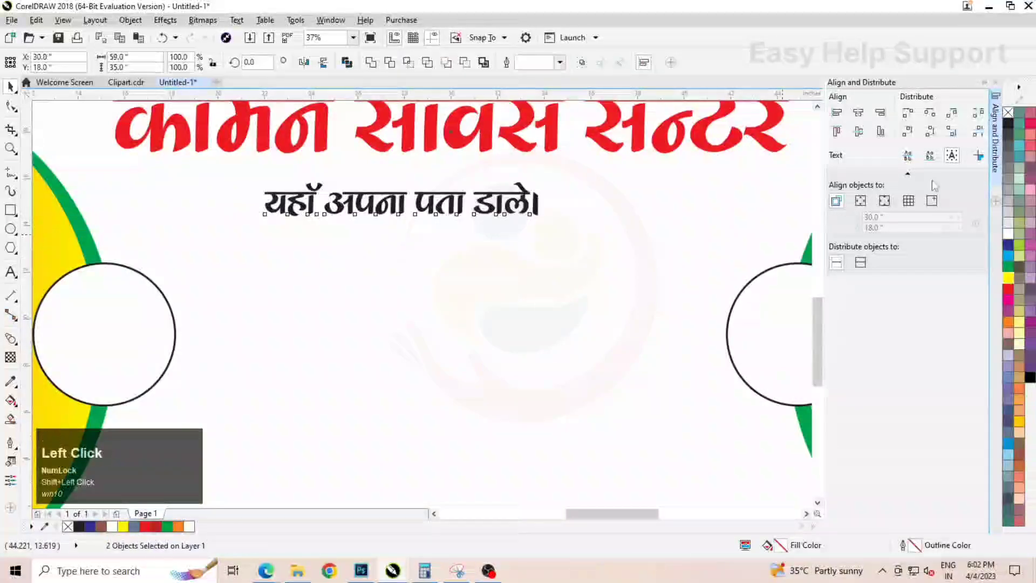
pyautogui.click(859, 112)
pyautogui.scroll(-1, 500, 345)
pyautogui.click(496, 402)
# - Draw a rectangle around the address placeholder line, about 14.3 inches wide and 2 inches high
pyautogui.scroll(1, 448, 216)
pyautogui.click(458, 184)
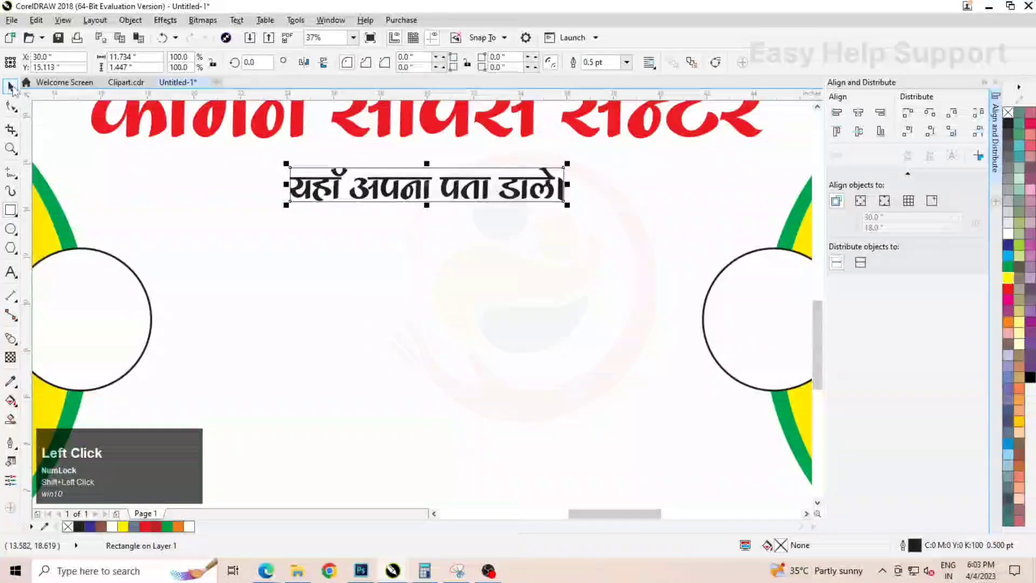
pyautogui.scroll(2, 445, 184)
pyautogui.moveTo(448, 188); pyautogui.dragTo(446, 173)
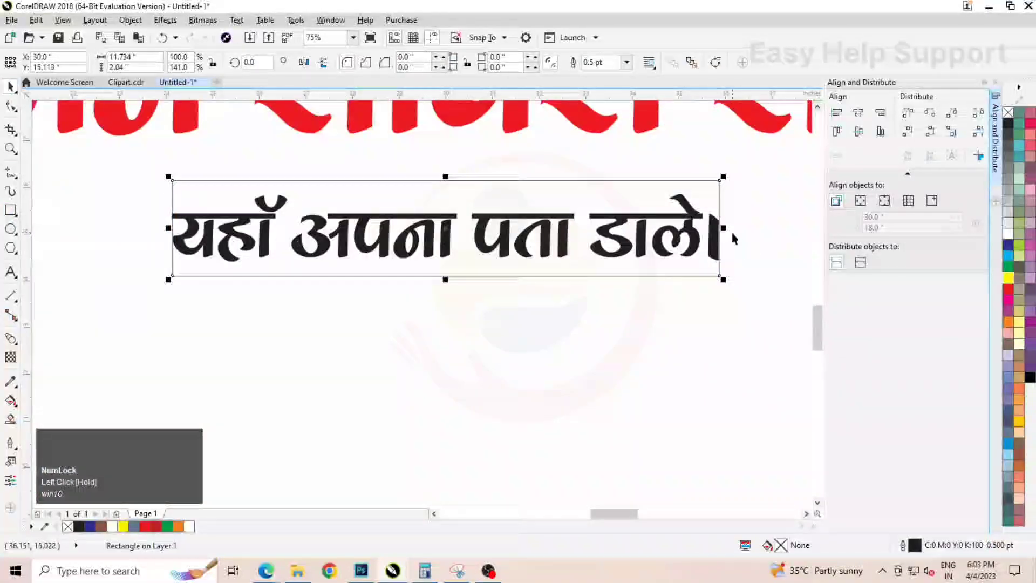
pyautogui.moveTo(731, 227); pyautogui.dragTo(786, 224)
# - Round the rectangle's corners to about 1.02 inches and fill it green without an outline
pyautogui.click(10, 106)
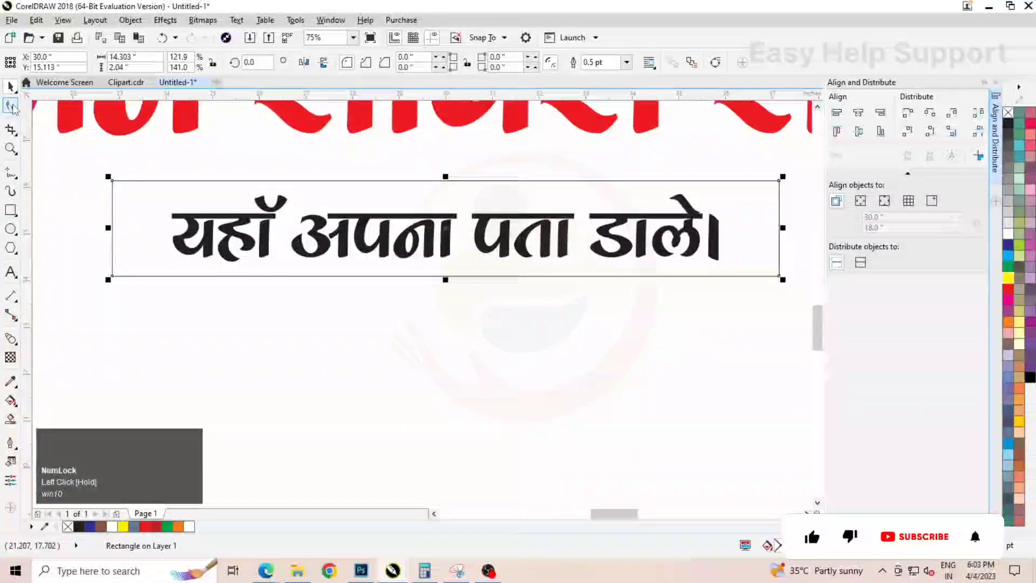
pyautogui.moveTo(114, 184); pyautogui.dragTo(160, 181)
pyautogui.click(1020, 276)
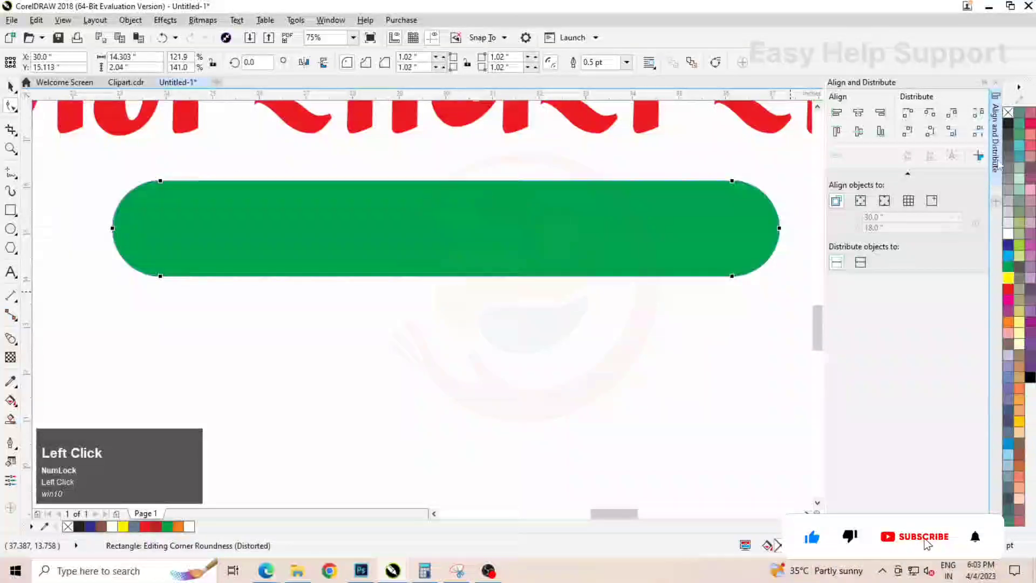
pyautogui.scroll(-2, 587, 224)
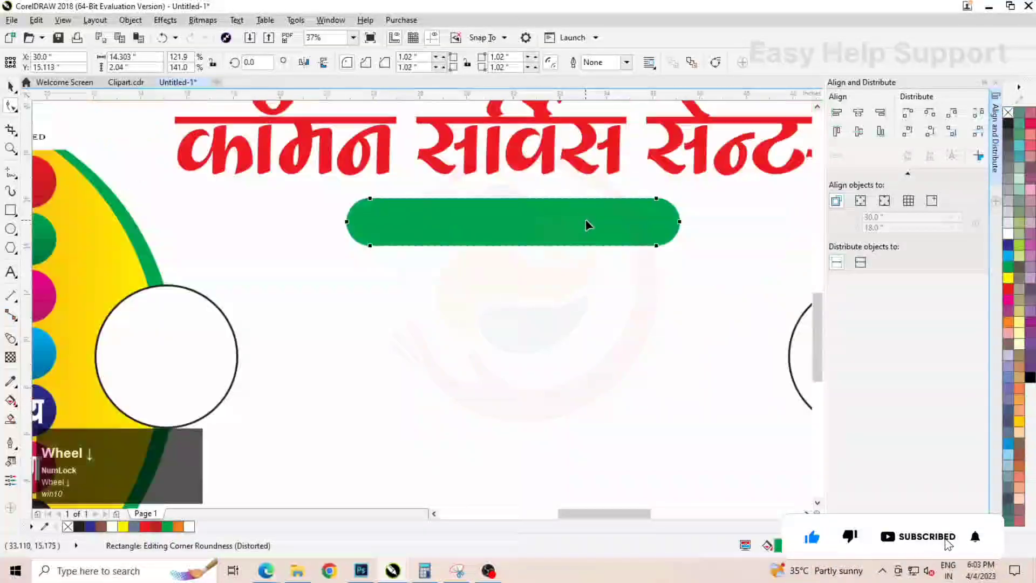
# - Bring the address placeholder text in front of the green rounded bar
pyautogui.click(11, 87)
pyautogui.scroll(-2, 513, 221)
pyautogui.moveTo(638, 446); pyautogui.dragTo(432, 200)
pyautogui.rightClick(503, 216)
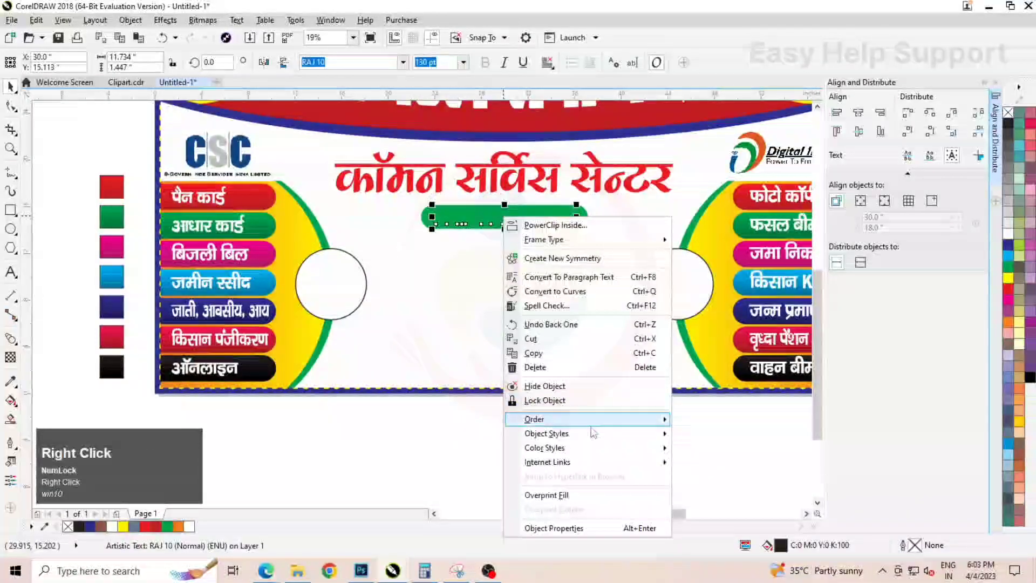
pyautogui.click(589, 419)
pyautogui.click(773, 458)
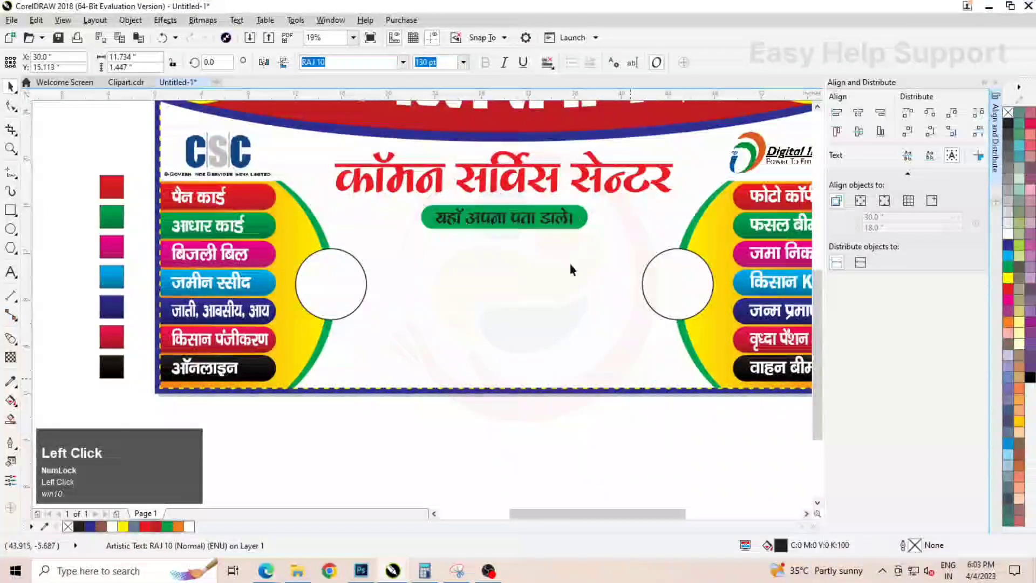
# - Centre the address placeholder text vertically with the green rounded bar
pyautogui.scroll(2, 544, 225)
pyautogui.keyDown('shift'); pyautogui.click(620, 222); pyautogui.keyUp('shift')
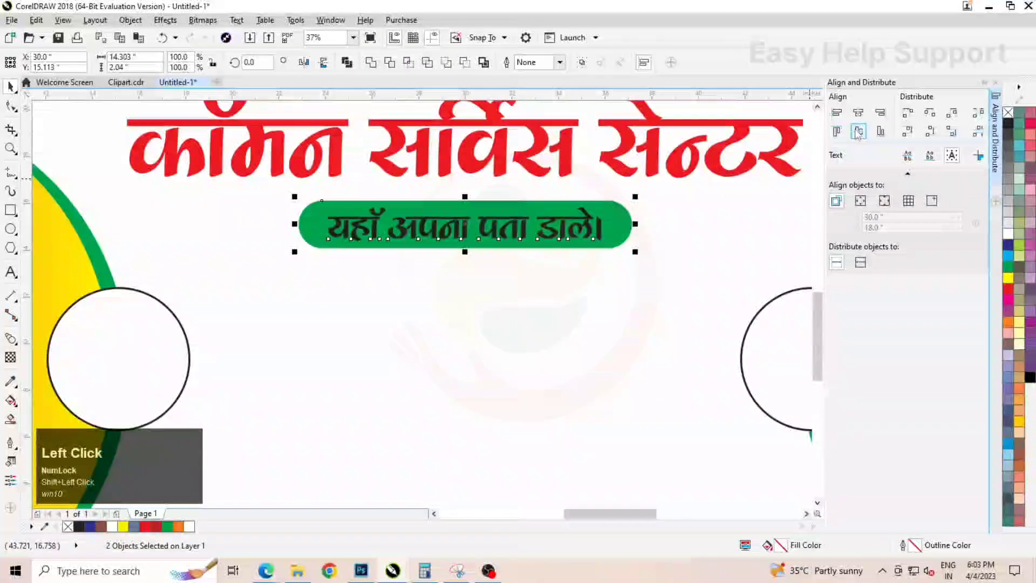
pyautogui.click(858, 131)
# - Place the dark blue line ऑनलाईन से संबंधित सभी काम किया जाता है।, enlarged, beneath the green bar and centre it horizontally on the banner
pyautogui.scroll(-4, 540, 270)
pyautogui.click(549, 307)
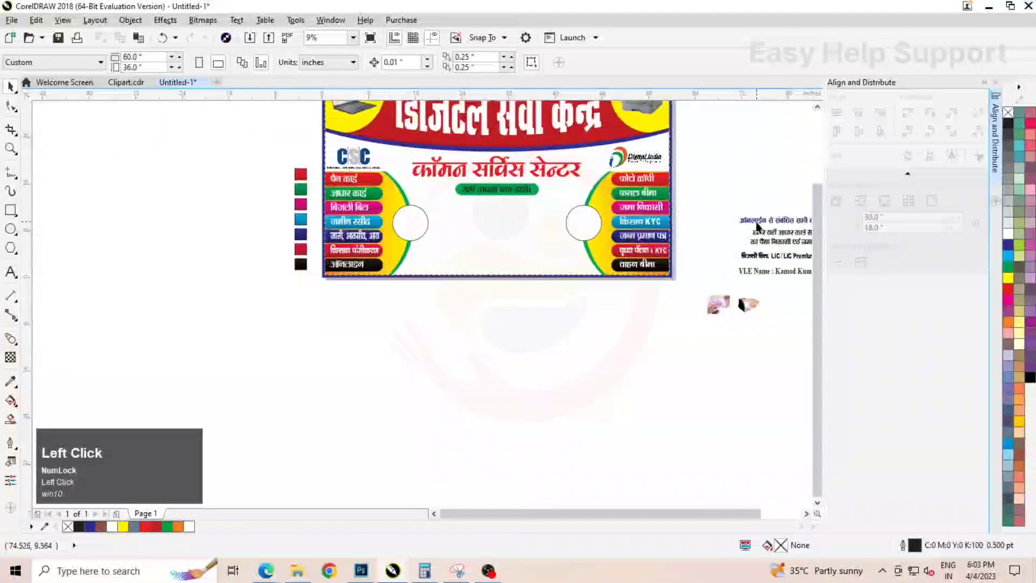
pyautogui.moveTo(757, 225); pyautogui.dragTo(489, 210)
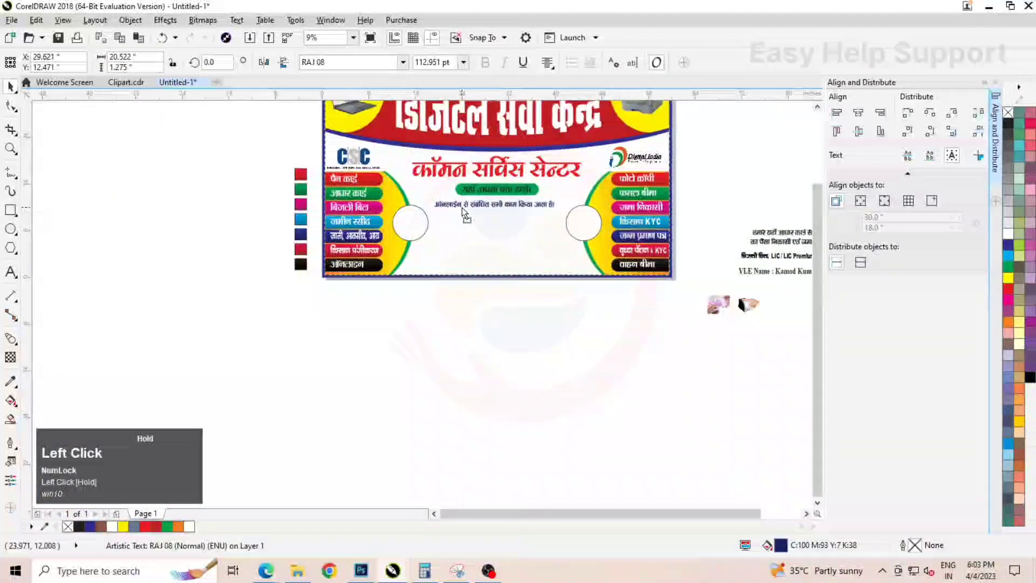
pyautogui.scroll(3, 462, 212)
pyautogui.moveTo(589, 221); pyautogui.dragTo(539, 205)
pyautogui.keyDown('shift'); pyautogui.click(522, 245); pyautogui.keyUp('shift')
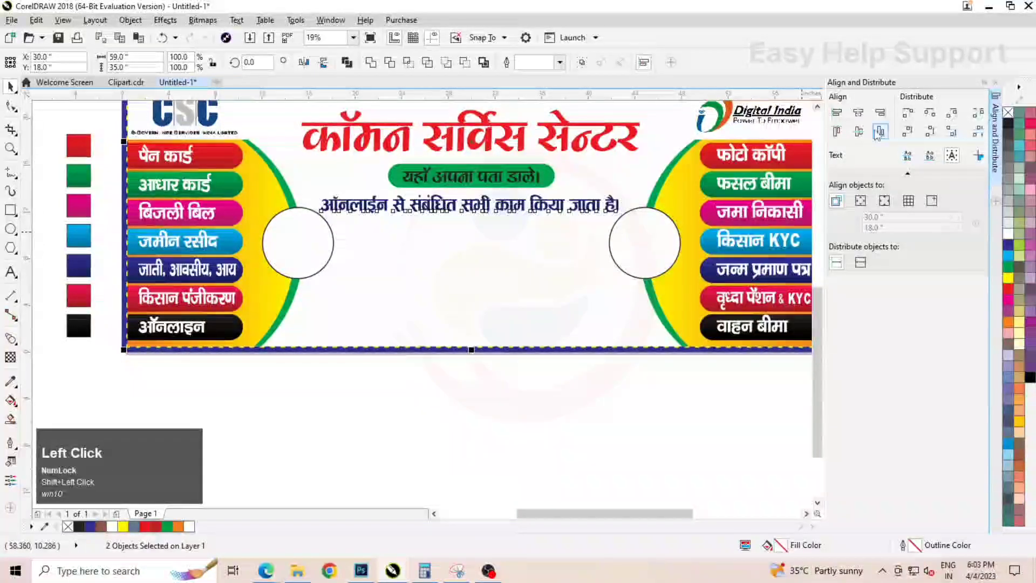
pyautogui.click(858, 113)
# - Ungroup the left and right side panels so their parts can be edited separately
pyautogui.click(303, 244)
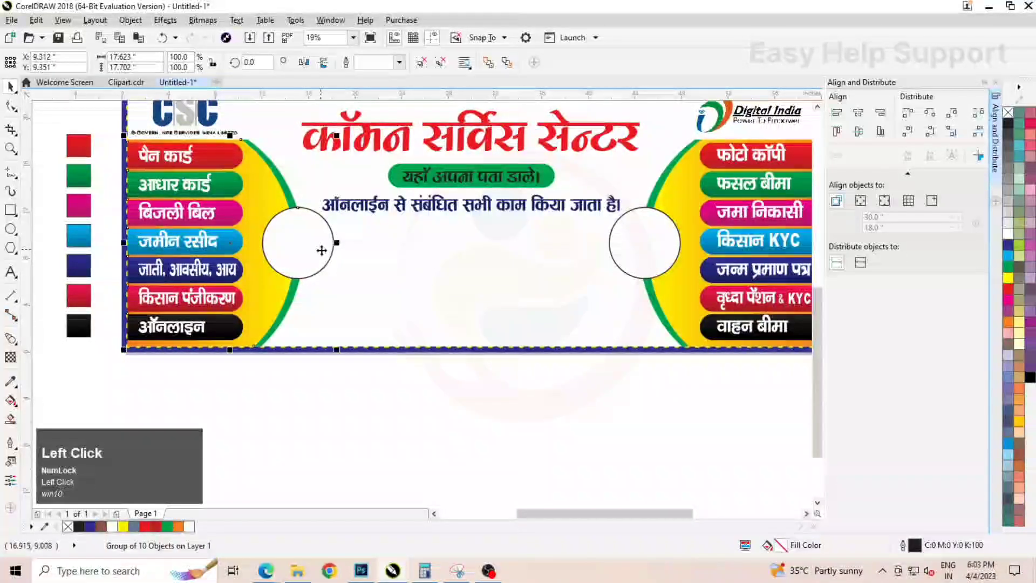
pyautogui.keyDown('shift'); pyautogui.click(628, 238); pyautogui.keyUp('shift')
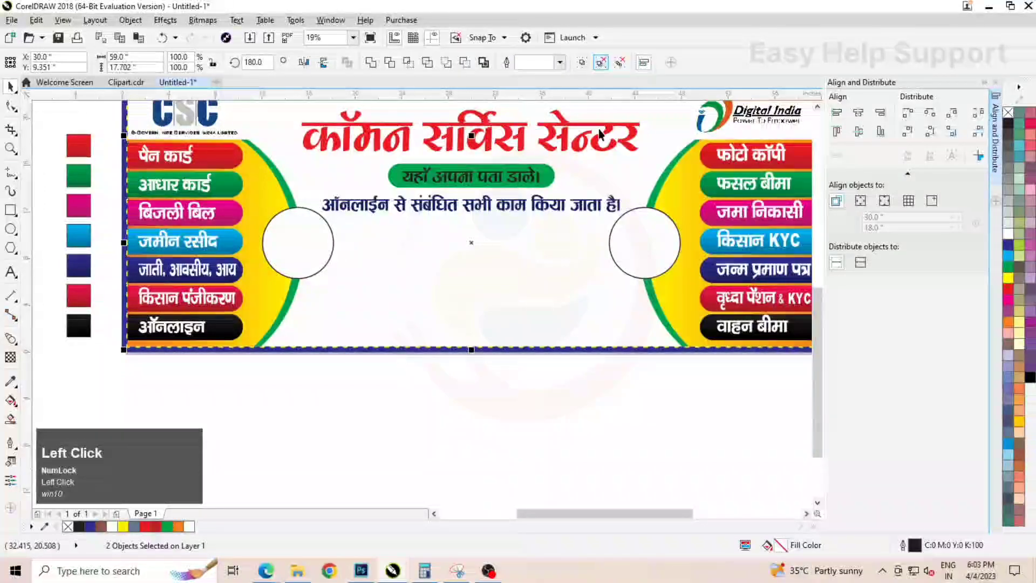
pyautogui.click(389, 381)
# - Move the two white circles on the inner curves of the side panels slightly down together
pyautogui.click(317, 269)
pyautogui.keyDown('shift'); pyautogui.click(638, 267); pyautogui.keyUp('shift')
pyautogui.scroll(2, 638, 247)
pyautogui.moveTo(637, 247); pyautogui.dragTo(647, 268)
pyautogui.scroll(-4, 585, 250)
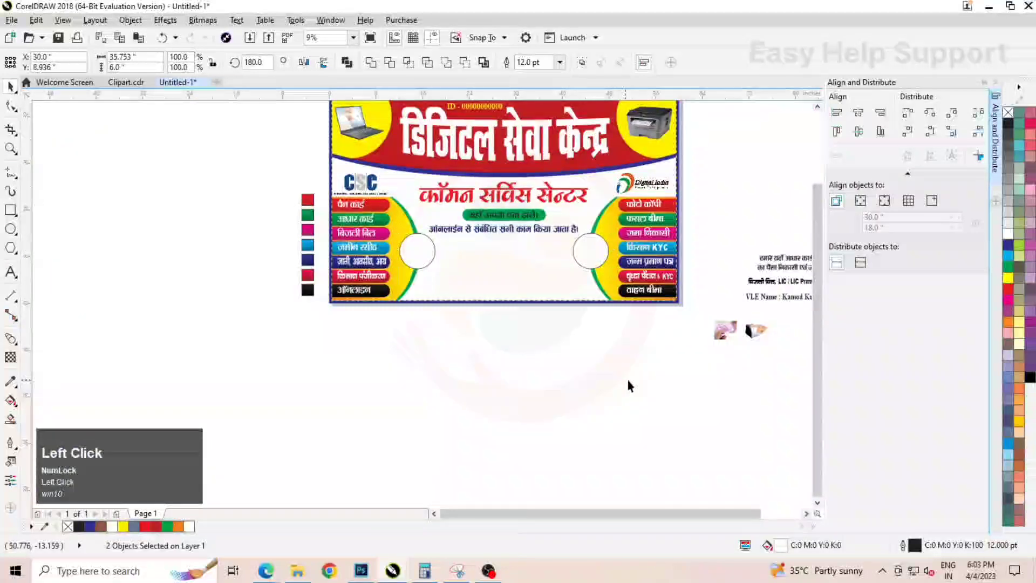
pyautogui.click(628, 382)
# - Draw a rectangle about 29.75 by 6 inches between the two circles' centres and fill it magenta without an outline
pyautogui.scroll(2, 497, 277)
pyautogui.click(10, 211)
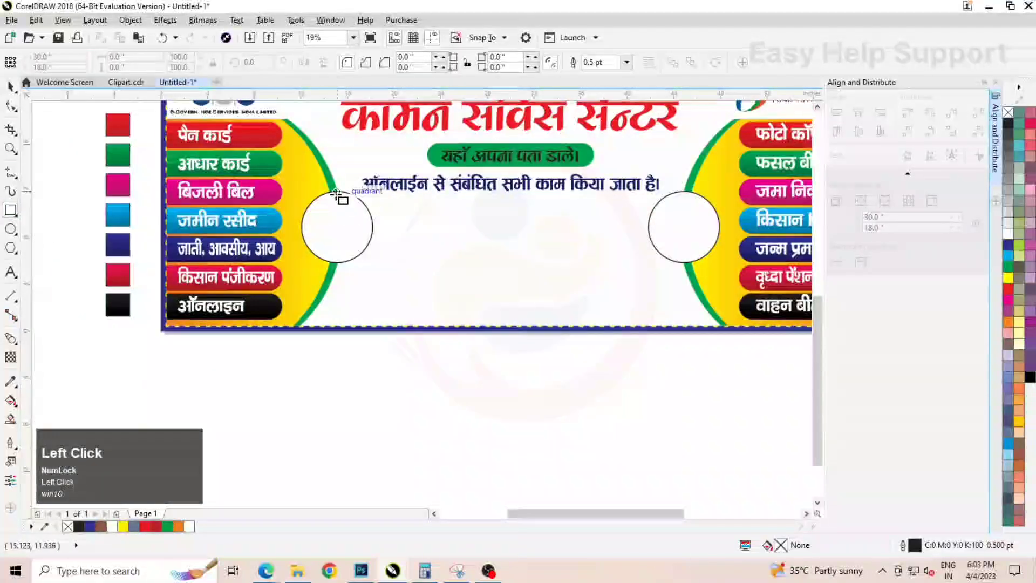
pyautogui.moveTo(337, 192); pyautogui.dragTo(686, 264)
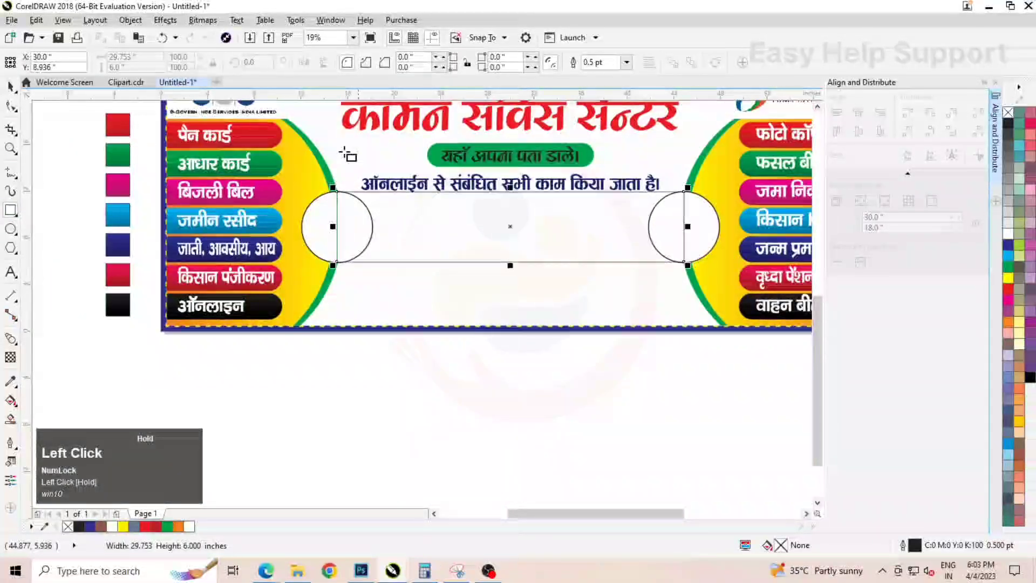
pyautogui.click(1008, 297)
# - Bring both white circles in front of the magenta band
pyautogui.click(700, 224)
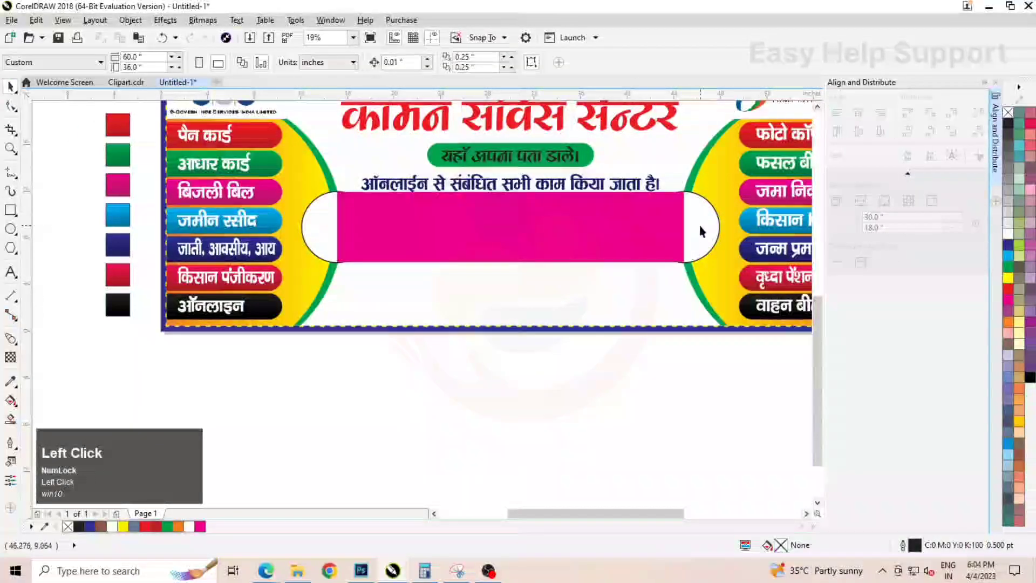
pyautogui.keyDown('shift'); pyautogui.click(329, 220); pyautogui.keyUp('shift')
pyautogui.rightClick(701, 221)
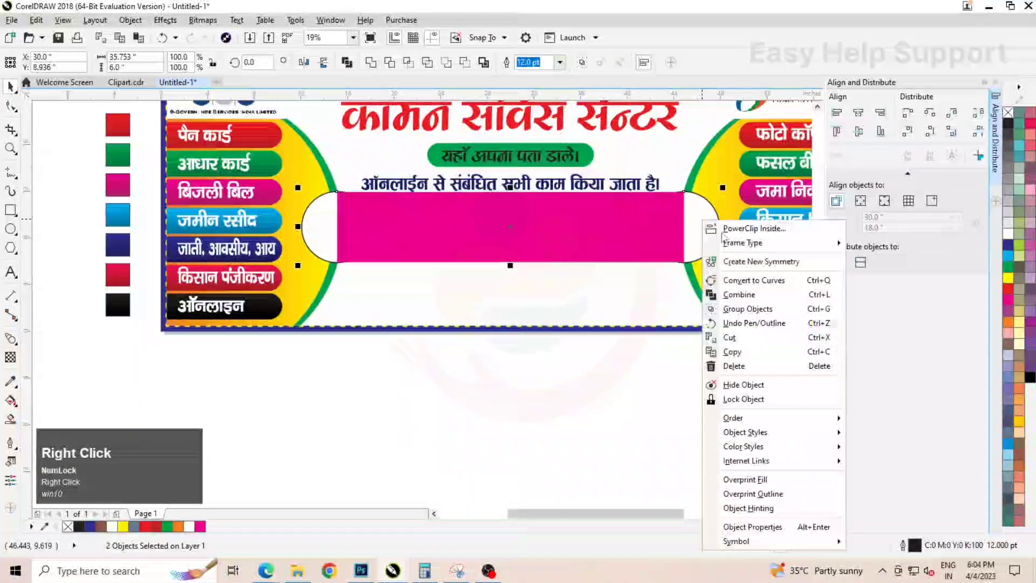
pyautogui.moveTo(819, 425)
pyautogui.click(945, 458)
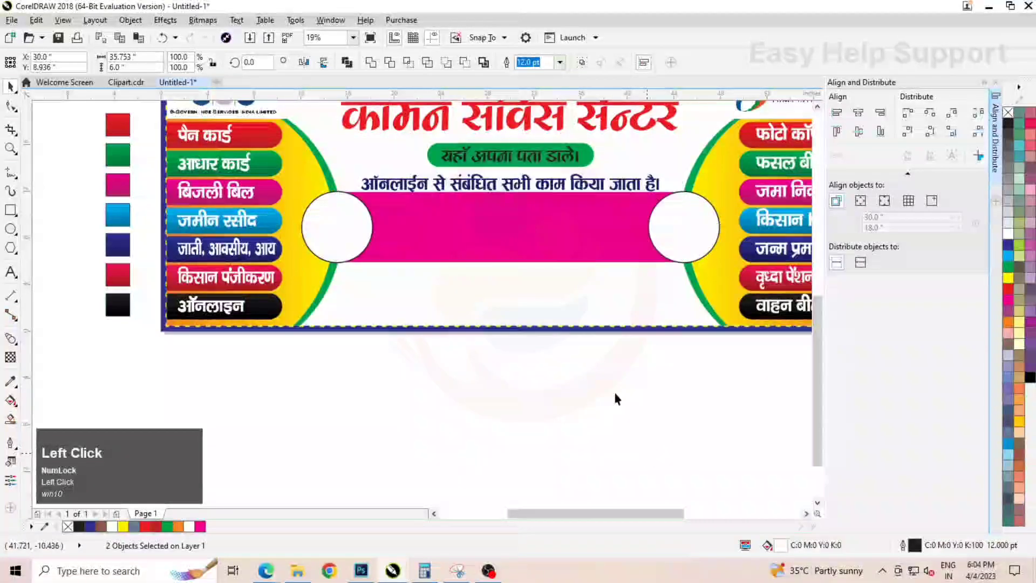
# - Bring the banknote photo near the banner and PowerClip it inside the left circle
pyautogui.scroll(-2, 617, 258)
pyautogui.moveTo(747, 330); pyautogui.dragTo(527, 330)
pyautogui.rightClick(526, 331)
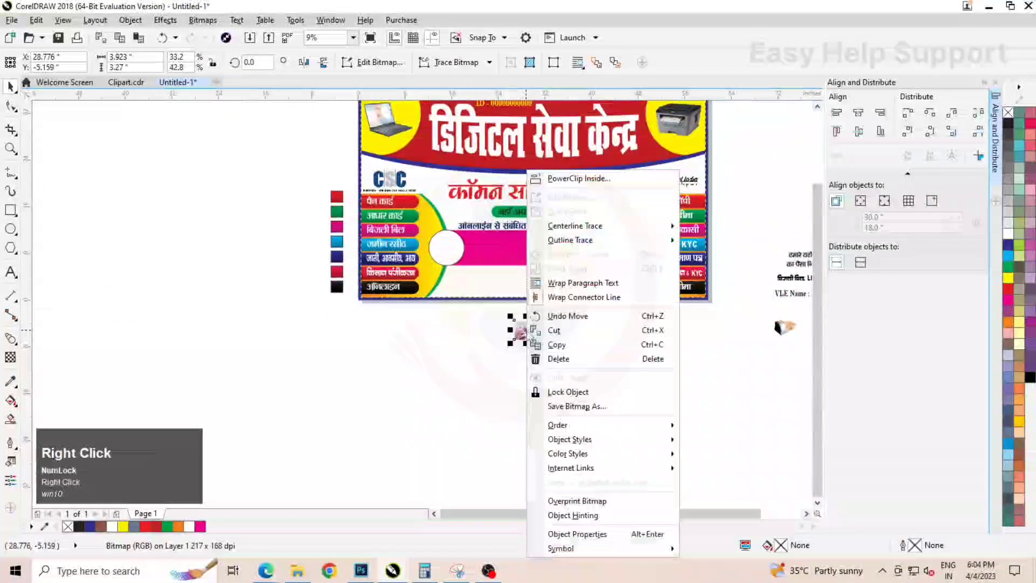
pyautogui.click(564, 178)
pyautogui.click(453, 249)
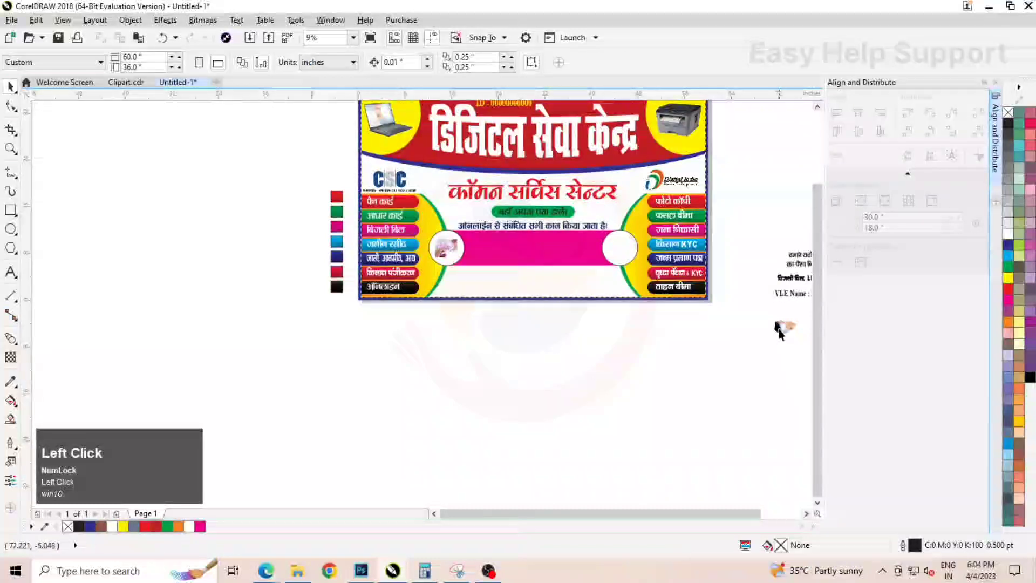
# - PowerClip the fingerprint scanner picture inside the right circle
pyautogui.rightClick(782, 328)
pyautogui.click(818, 190)
pyautogui.click(620, 249)
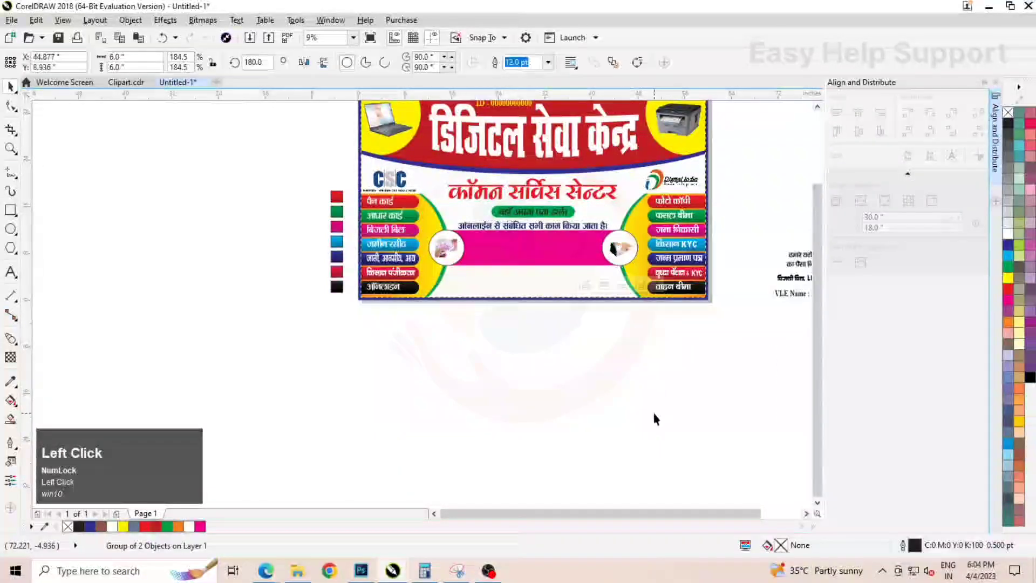
# - Enlarge the fingerprint scanner picture within its circle to about 6.3 inches wide, then finish editing the PowerClip
pyautogui.scroll(5, 612, 296)
pyautogui.doubleClick(596, 248)
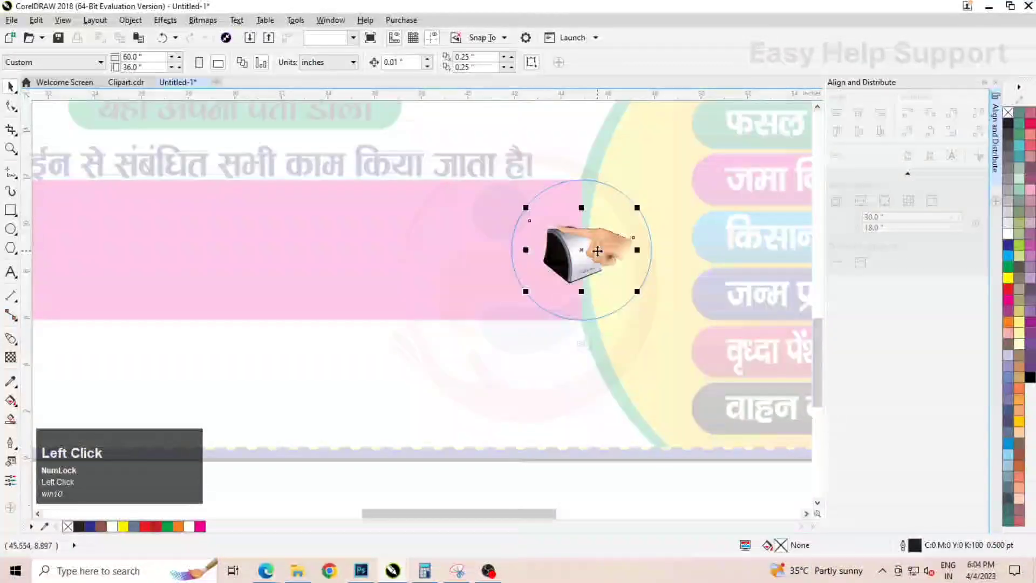
pyautogui.moveTo(639, 289); pyautogui.dragTo(662, 313)
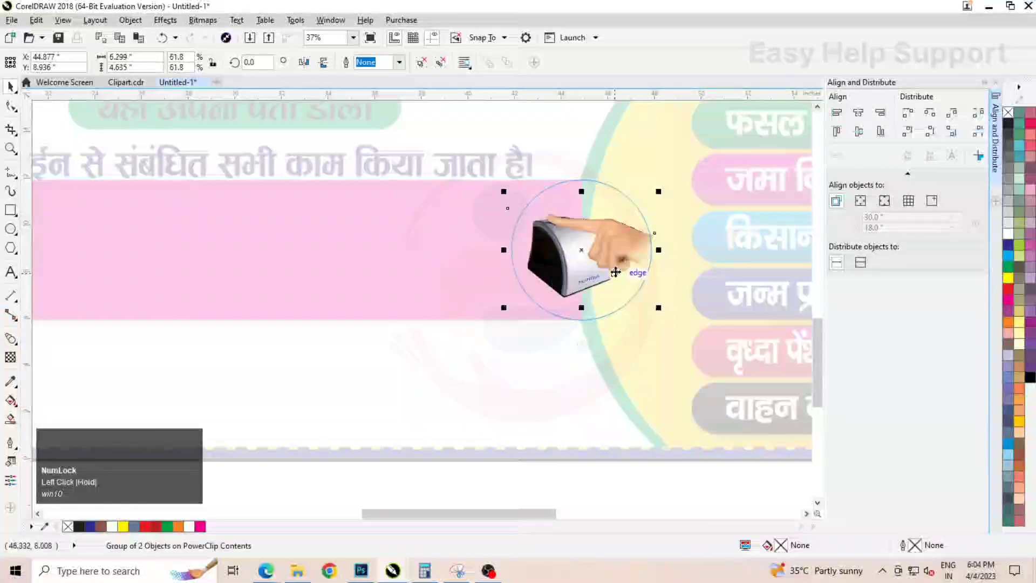
pyautogui.keyDown('ctrl'); pyautogui.click(559, 398); pyautogui.keyUp('ctrl')
# - Enlarge the banknote photo proportionally within the left circle until it fills the whole frame
pyautogui.scroll(-1, 570, 402)
pyautogui.click(252, 257)
pyautogui.scroll(1, 248, 257)
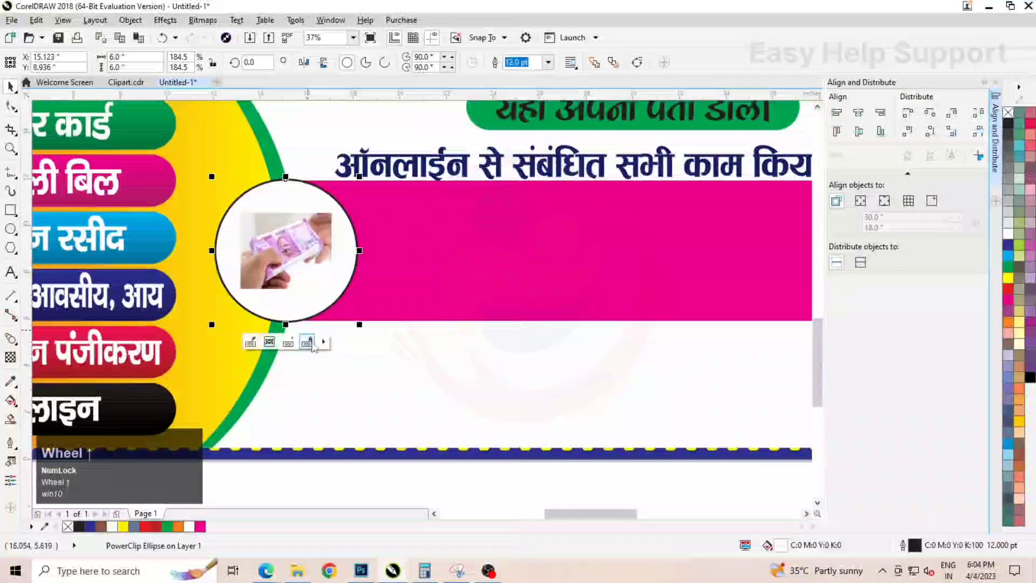
pyautogui.click(307, 342)
pyautogui.click(351, 384)
pyautogui.keyDown('ctrl'); pyautogui.click(303, 238); pyautogui.keyUp('ctrl')
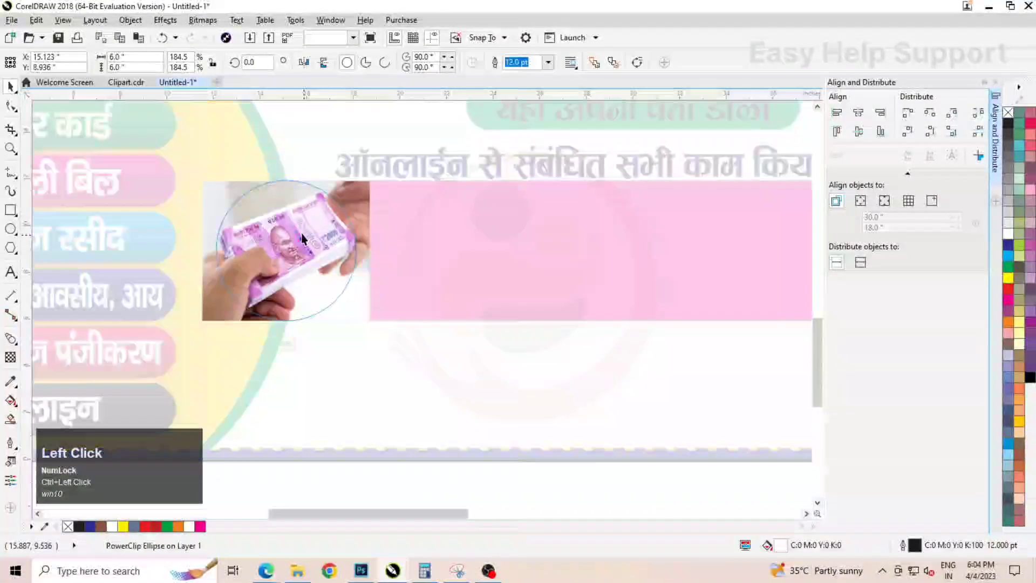
pyautogui.click(302, 233)
pyautogui.moveTo(372, 178); pyautogui.dragTo(374, 177)
pyautogui.keyDown('ctrl'); pyautogui.click(410, 286); pyautogui.keyUp('ctrl')
pyautogui.scroll(-1, 387, 253)
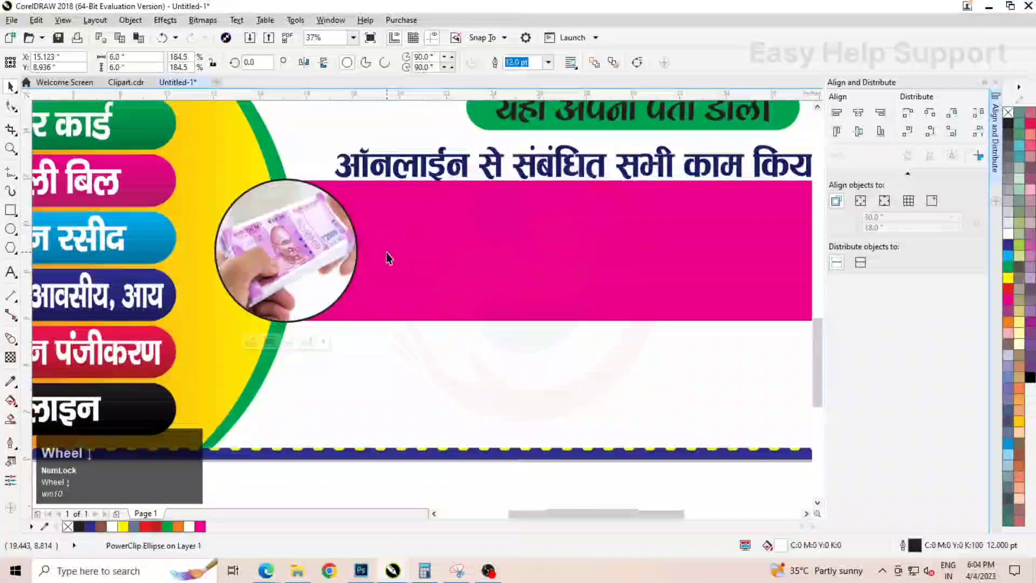
# - Move the dark blue line ऑनलाईन से संबंधित सभी काम किया जाता है। slightly up, away from the magenta band
pyautogui.scroll(-1, 386, 258)
pyautogui.click(572, 204)
pyautogui.scroll(1, 554, 209)
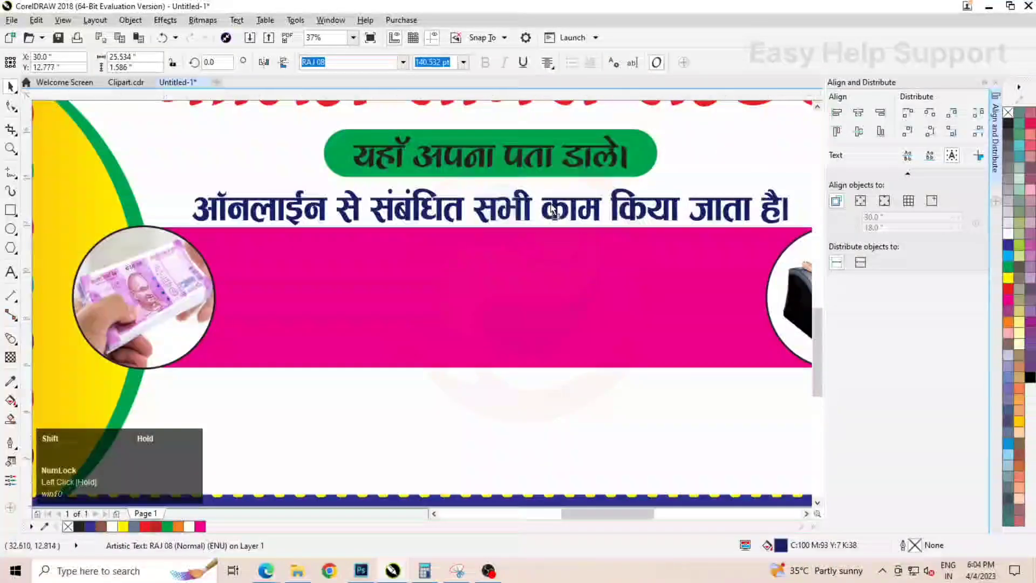
pyautogui.scroll(-1, 555, 211)
pyautogui.click(521, 320)
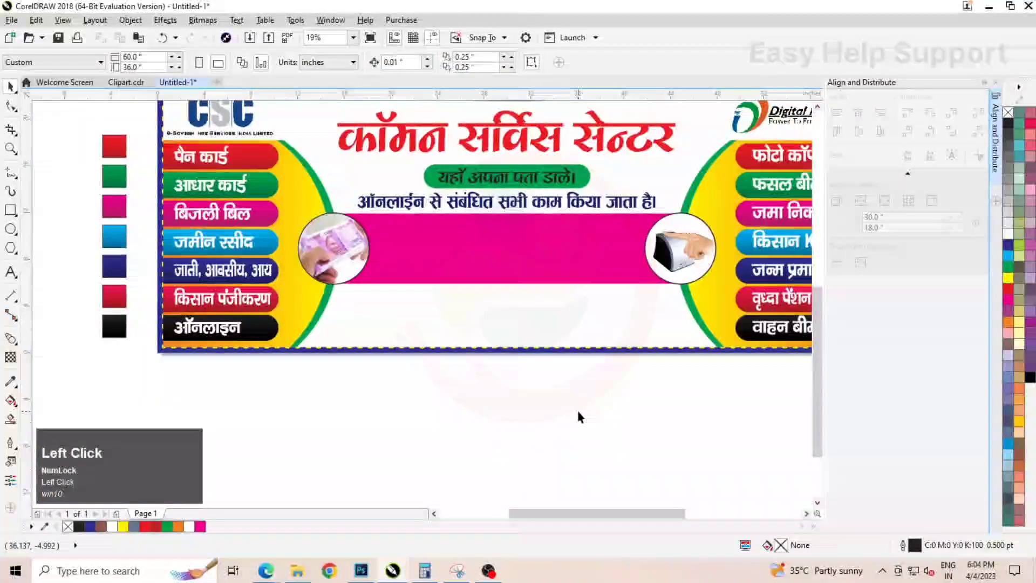
# - Shrink the green address bar and its text together to about 13.08 by 1.87 inches and adjust their height above the blue line
pyautogui.moveTo(448, 156); pyautogui.dragTo(409, 151)
pyautogui.scroll(1, 588, 178)
pyautogui.moveTo(597, 203); pyautogui.dragTo(583, 200)
pyautogui.moveTo(478, 178); pyautogui.dragTo(478, 174)
pyautogui.scroll(-2, 478, 174)
pyautogui.click(585, 309)
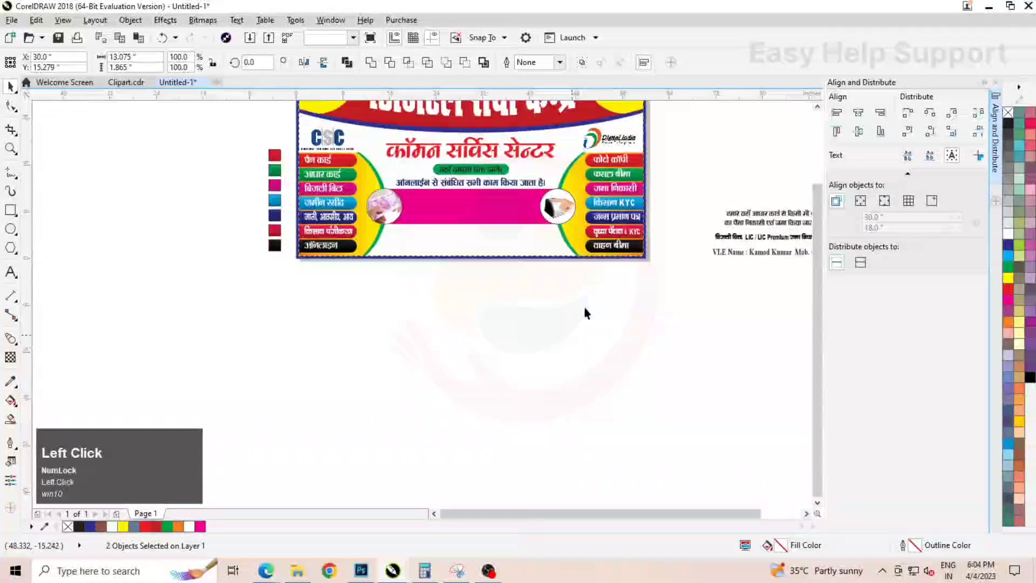
# - Move the two-line Aadhaar banking text to just below the banner and bring it to the front
pyautogui.click(754, 222)
pyautogui.moveTo(754, 222); pyautogui.dragTo(475, 310)
pyautogui.rightClick(484, 303)
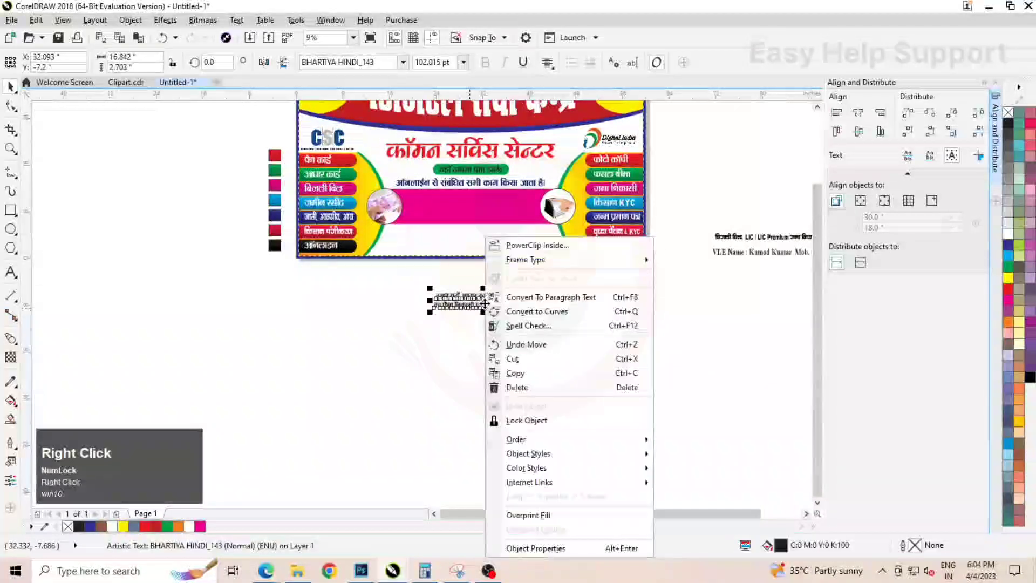
pyautogui.click(559, 438)
pyautogui.click(746, 452)
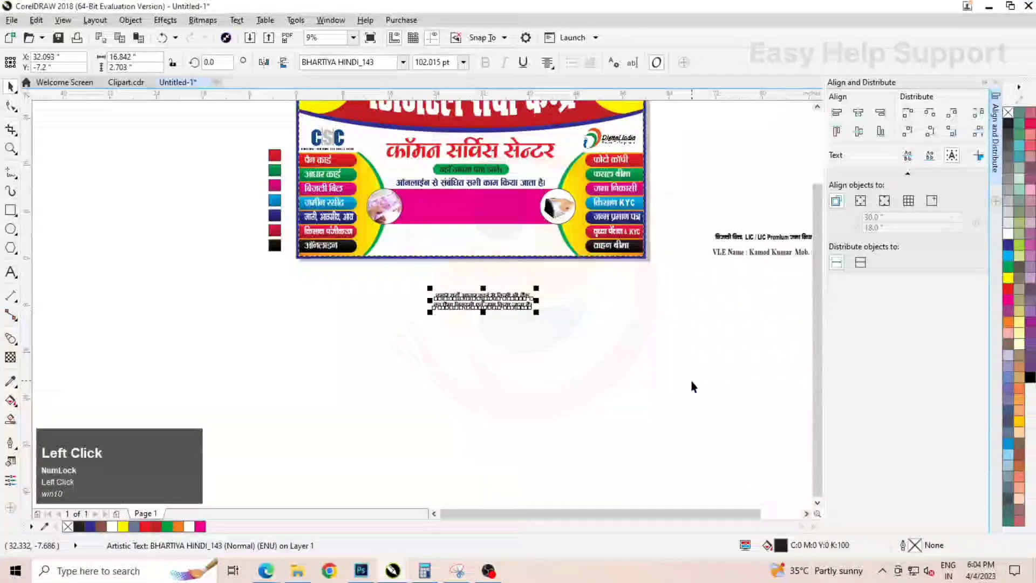
pyautogui.click(691, 384)
# - Place the Aadhaar banking text on the magenta band and enlarge it to about 22.66 by 4.12 inches
pyautogui.scroll(1, 484, 270)
pyautogui.click(504, 330)
pyautogui.moveTo(505, 330); pyautogui.dragTo(446, 131)
pyautogui.moveTo(527, 155); pyautogui.dragTo(593, 192)
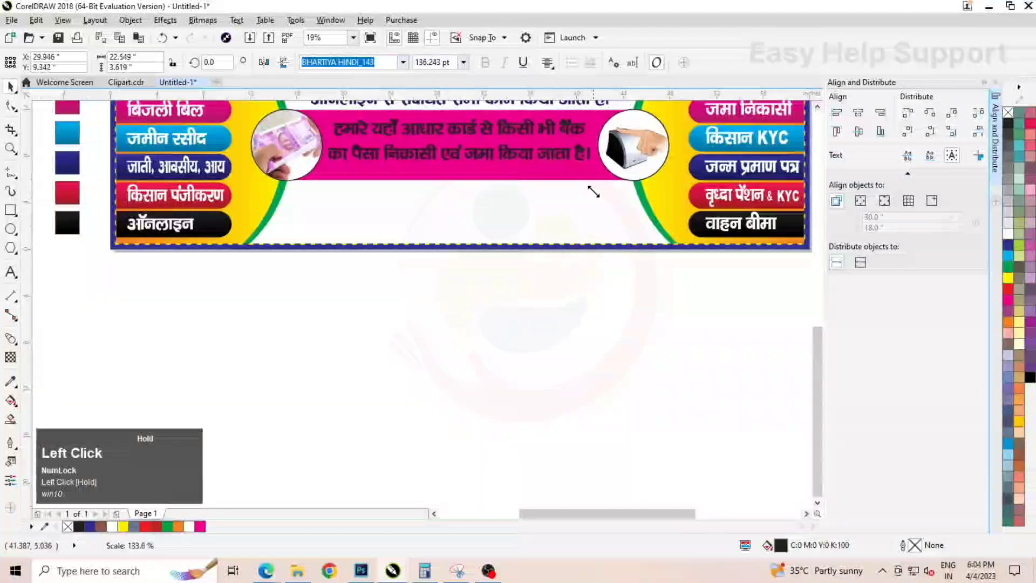
pyautogui.scroll(1, 445, 120)
pyautogui.moveTo(474, 208); pyautogui.dragTo(475, 219)
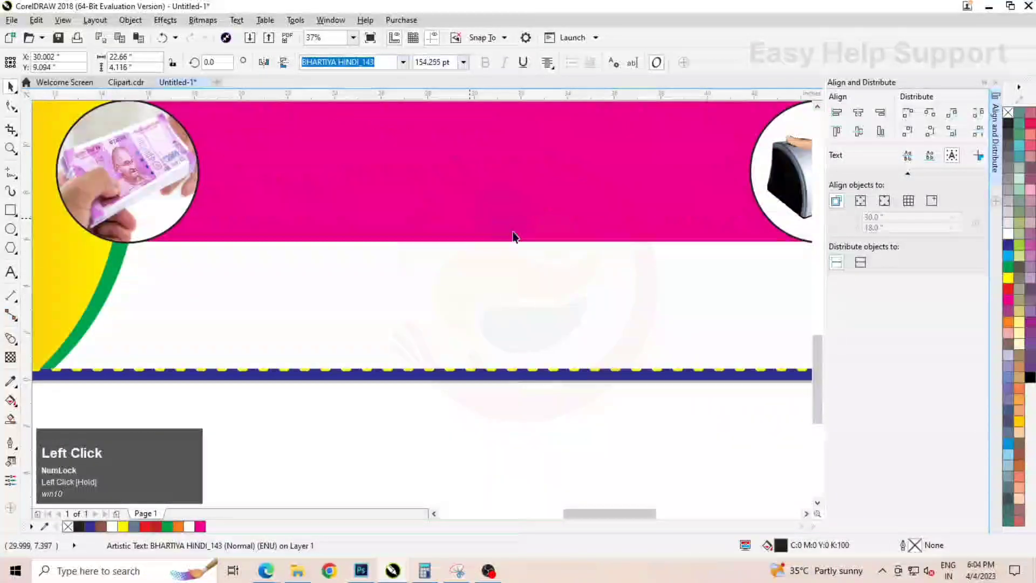
# - Centre the Aadhaar banking text horizontally on the magenta band and colour it white
pyautogui.keyDown('shift'); pyautogui.click(539, 232); pyautogui.keyUp('shift')
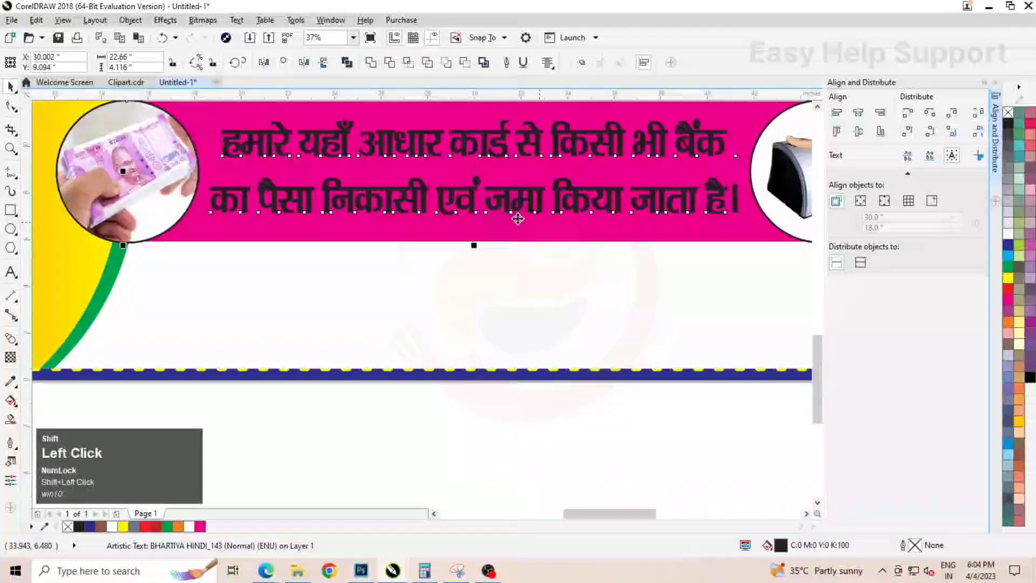
pyautogui.click(859, 113)
pyautogui.scroll(-1, 532, 302)
pyautogui.click(518, 162)
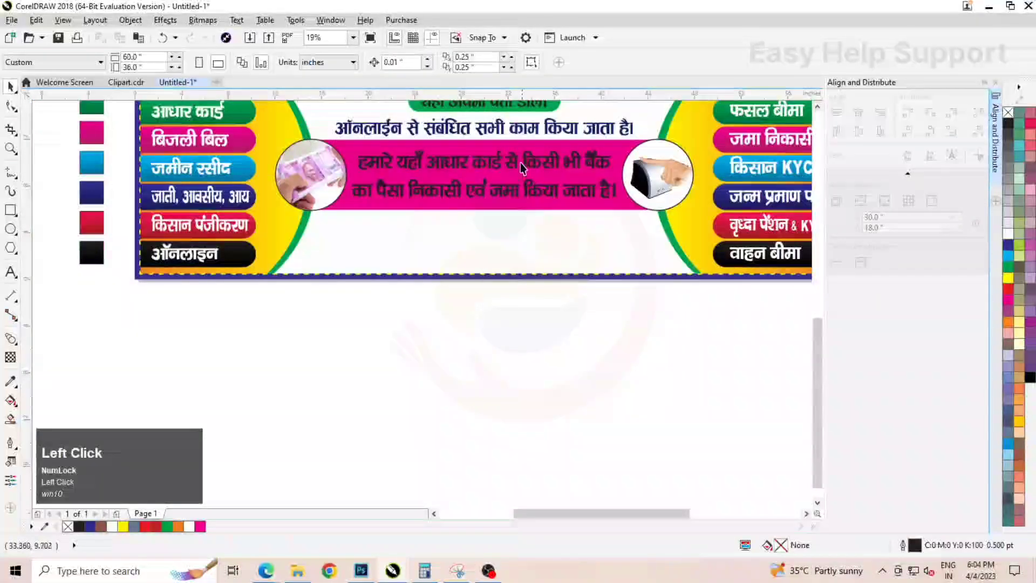
pyautogui.click(1008, 233)
pyautogui.click(540, 313)
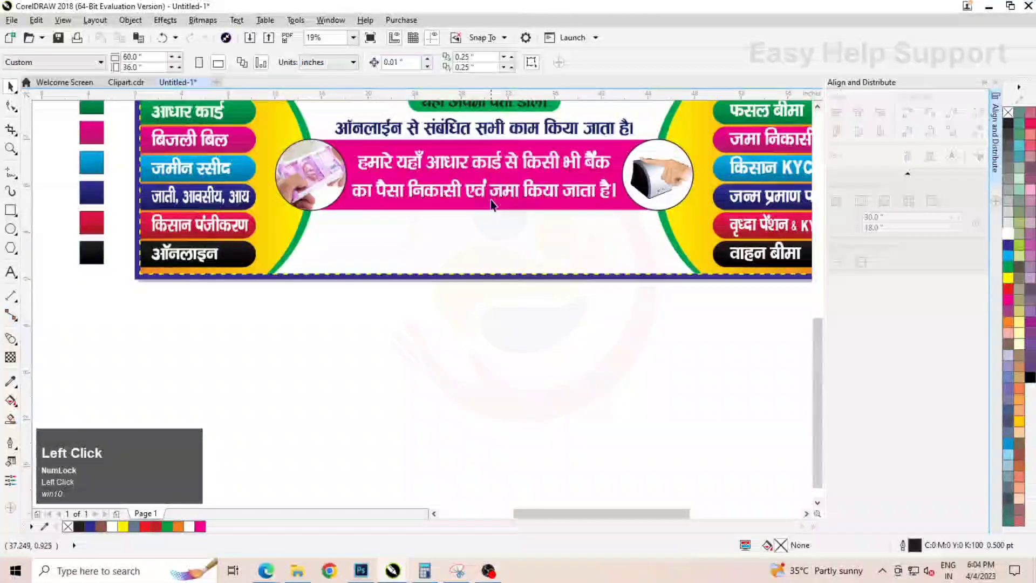
# - Place the line बिजली बिल, LIC / LIC Premium जमा किया जाता है। beneath the magenta band and enlarge it to about 28.16 inches wide
pyautogui.scroll(-1, 491, 199)
pyautogui.click(772, 220)
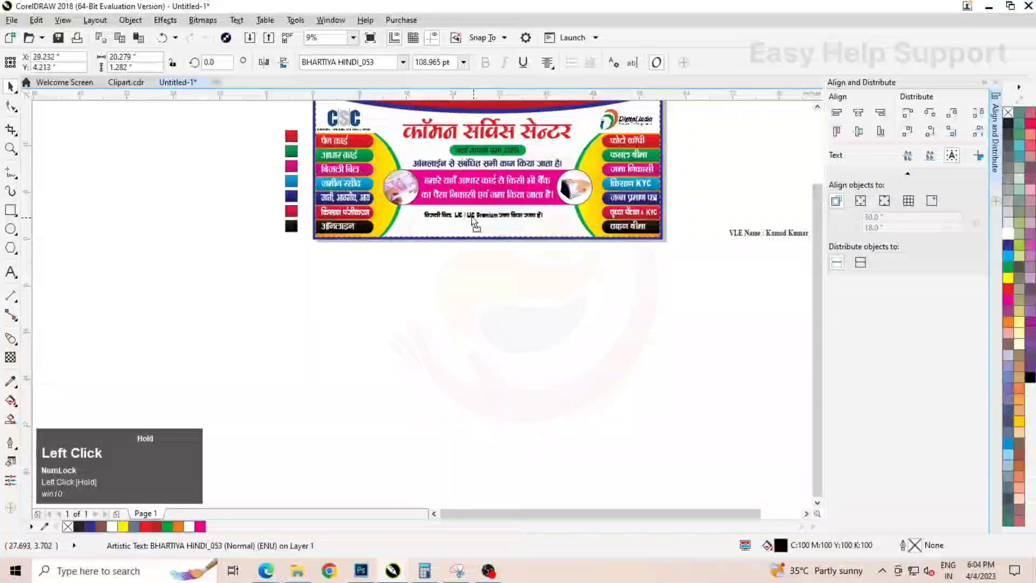
pyautogui.moveTo(471, 216); pyautogui.dragTo(464, 216)
pyautogui.scroll(1, 540, 235)
pyautogui.moveTo(564, 213); pyautogui.dragTo(641, 202)
pyautogui.scroll(2, 499, 205)
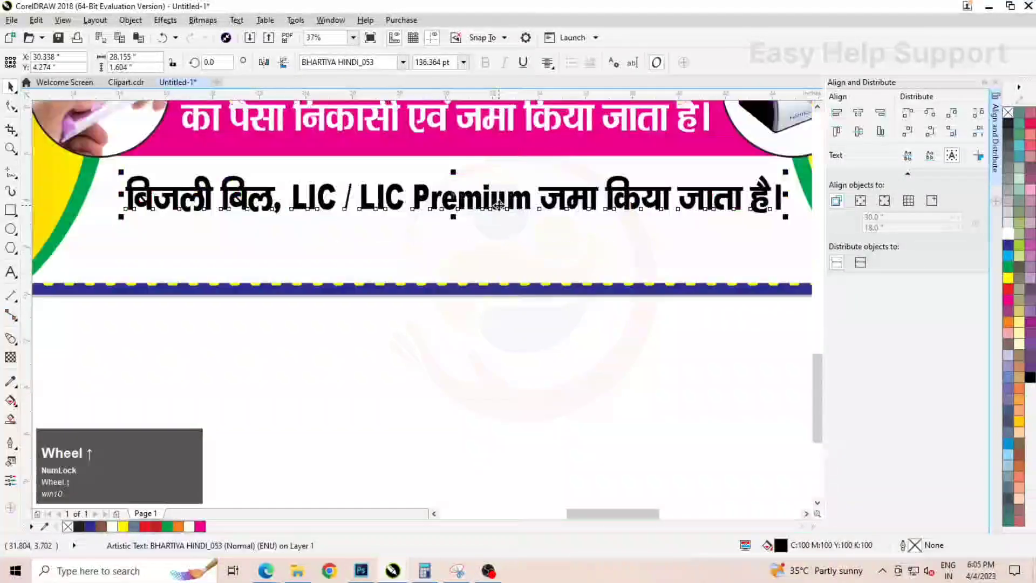
pyautogui.scroll(-2, 507, 204)
pyautogui.click(74, 200)
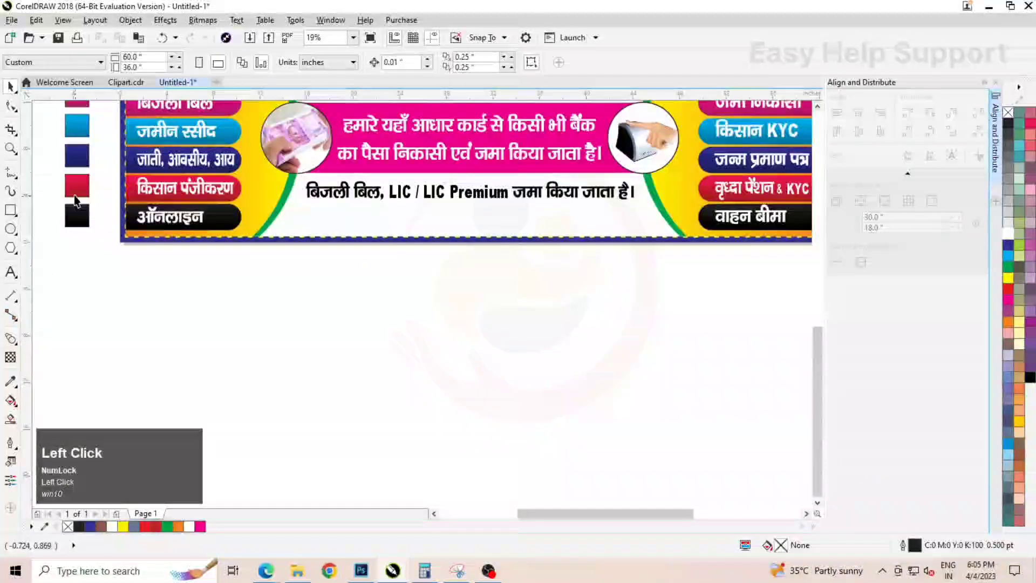
# - Draw a rectangle along the banner's lower border between the side panels and stretch it to about 38.28 by 3.13 inches
pyautogui.click(10, 210)
pyautogui.scroll(2, 194, 203)
pyautogui.moveTo(189, 199); pyautogui.dragTo(576, 259)
pyautogui.press('space')
pyautogui.scroll(-2, 408, 218)
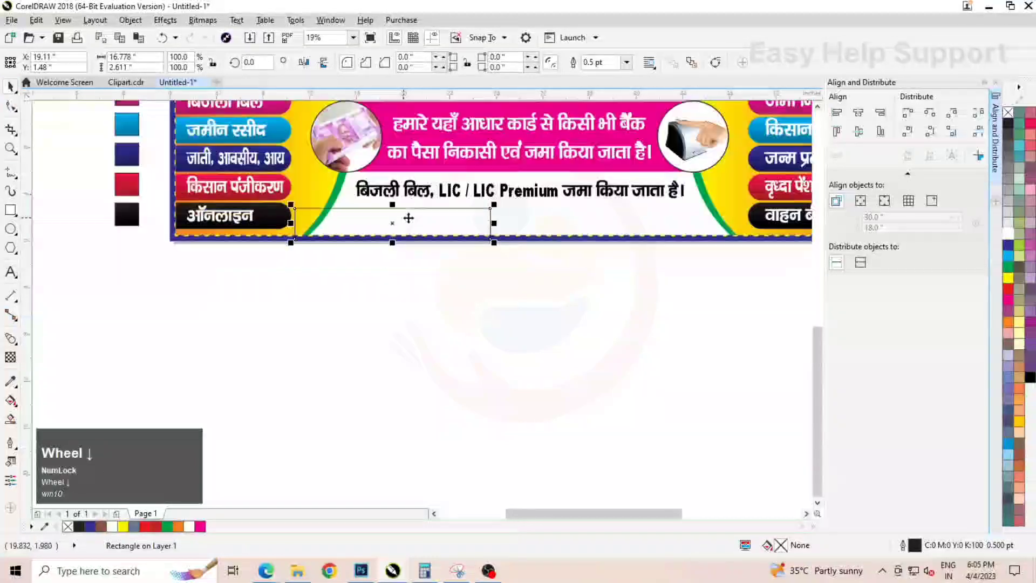
pyautogui.moveTo(494, 223); pyautogui.dragTo(745, 225)
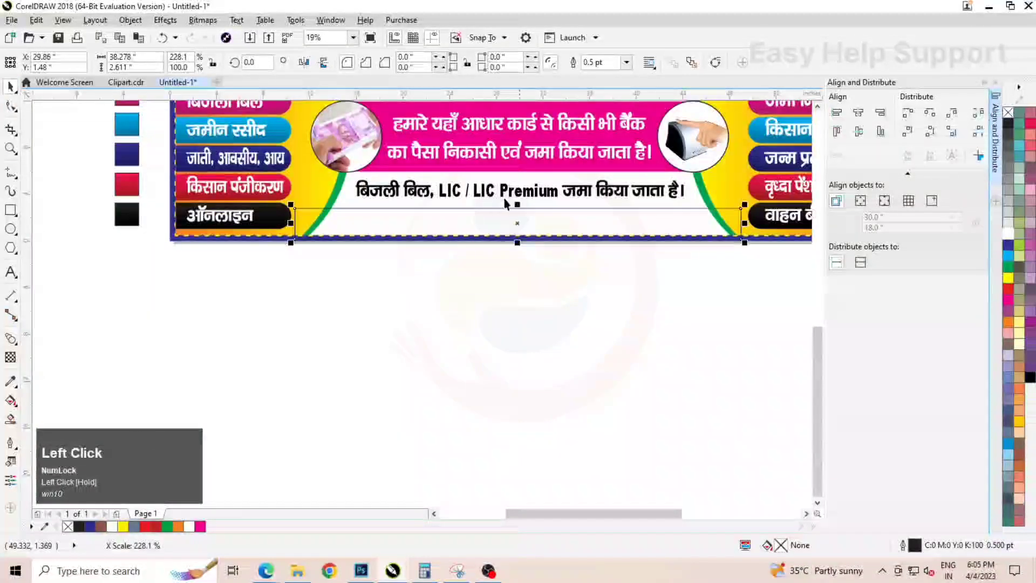
pyautogui.scroll(2, 543, 213)
pyautogui.moveTo(565, 228); pyautogui.dragTo(561, 205)
pyautogui.scroll(-2, 502, 209)
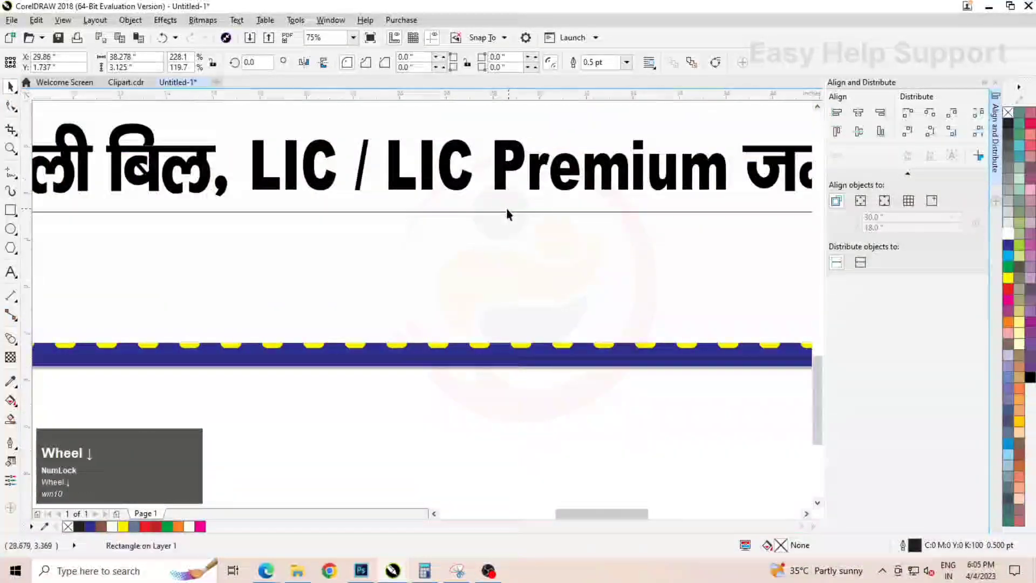
pyautogui.click(525, 287)
# - Smart Fill the area enclosed by the rectangle and the green side curves with slate blue
pyautogui.click(11, 418)
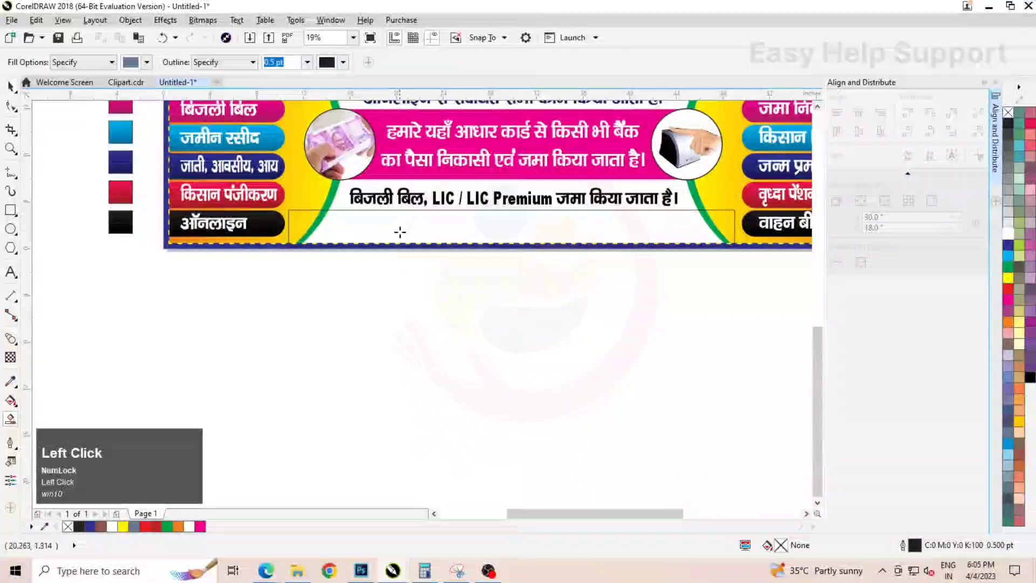
pyautogui.click(399, 231)
pyautogui.click(10, 87)
# - Delete the helper rectangle around the slate blue strip
pyautogui.scroll(2, 302, 226)
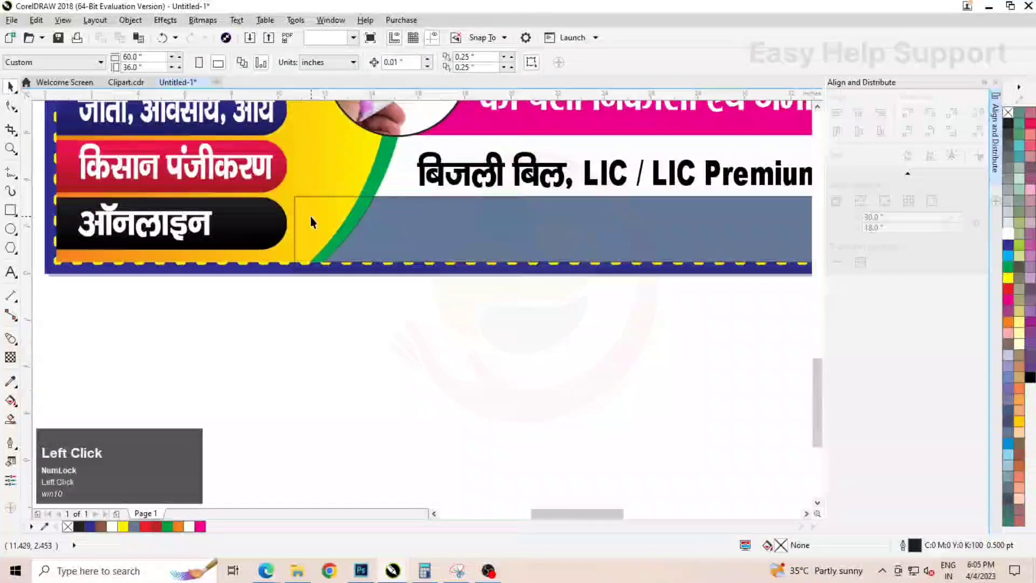
pyautogui.rightClick(310, 216)
pyautogui.moveTo(385, 214)
pyautogui.click(342, 330)
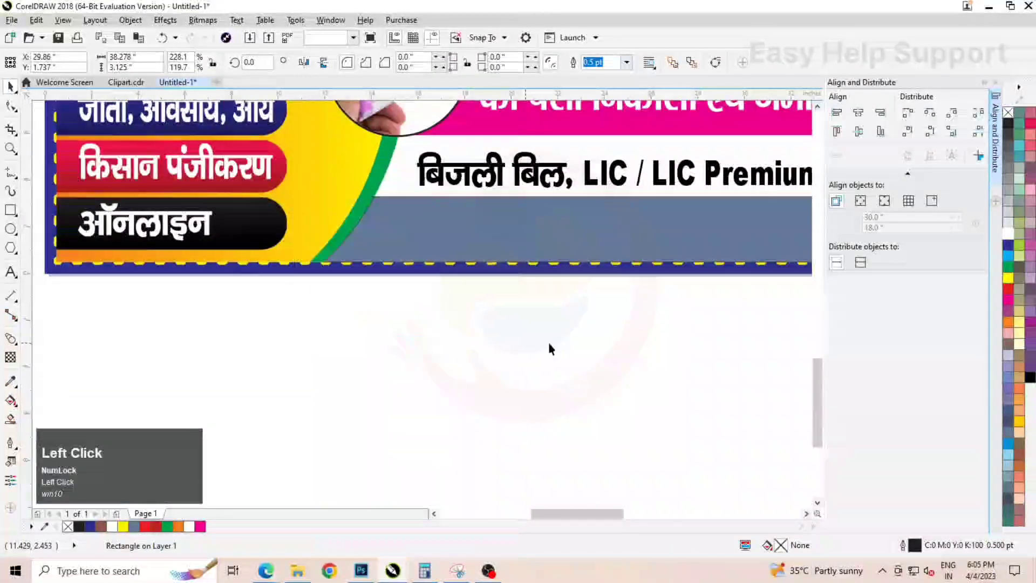
# - Remove the outline of the slate blue footer strip and fill the strip with yellow-green
pyautogui.scroll(-2, 448, 221)
pyautogui.click(448, 222)
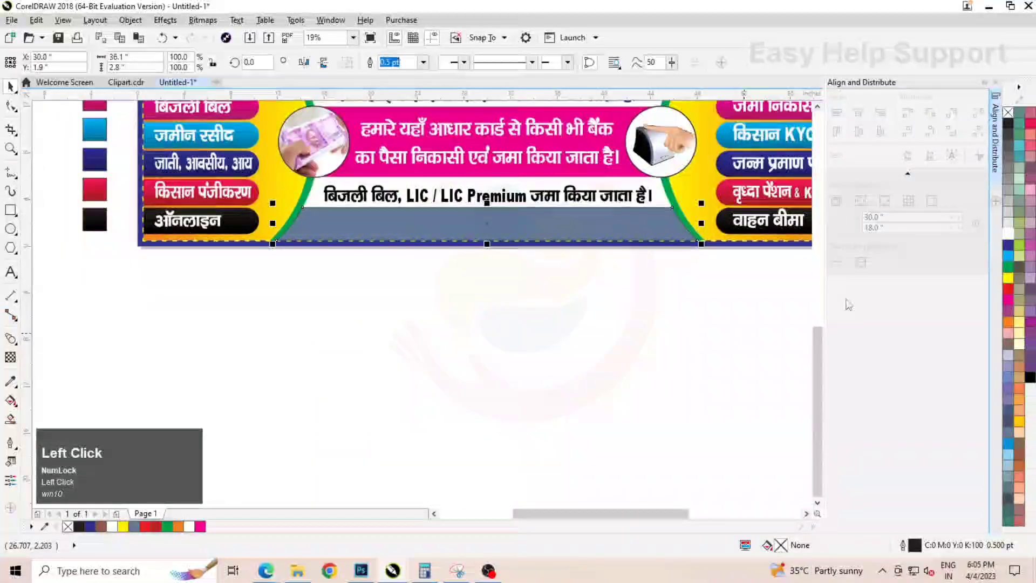
pyautogui.rightClick(1008, 113)
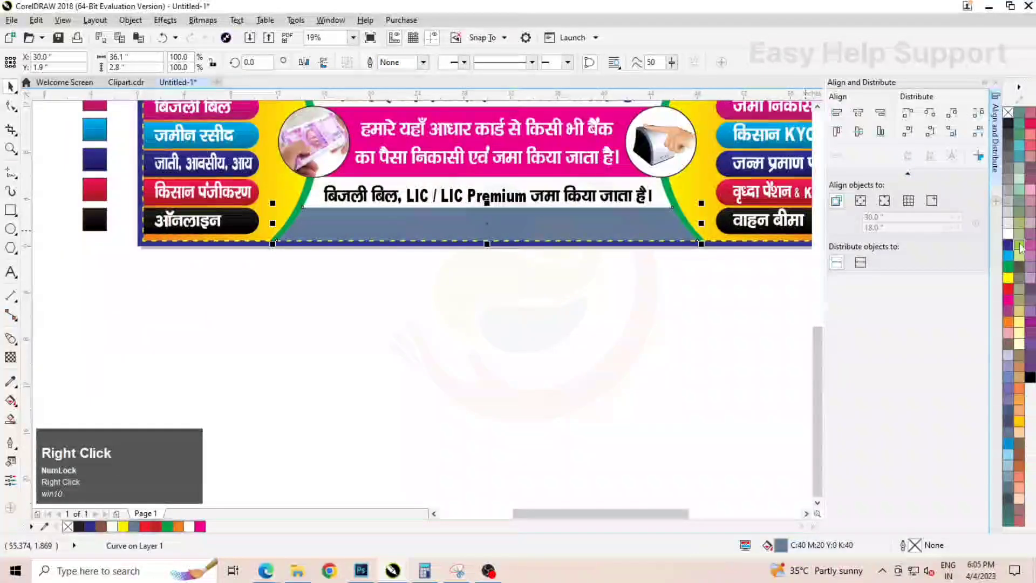
pyautogui.click(578, 228)
pyautogui.click(1019, 245)
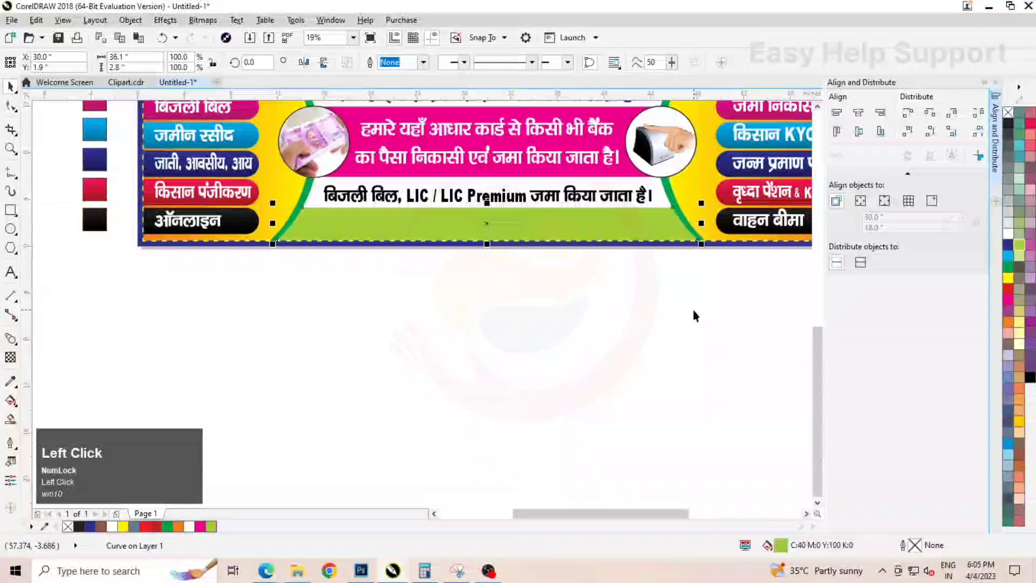
pyautogui.click(691, 307)
# - Move the VLE name and mobile number line onto the footer strip and bring it in front of the strip
pyautogui.scroll(-1, 540, 247)
pyautogui.moveTo(779, 245); pyautogui.dragTo(481, 244)
pyautogui.scroll(1, 562, 244)
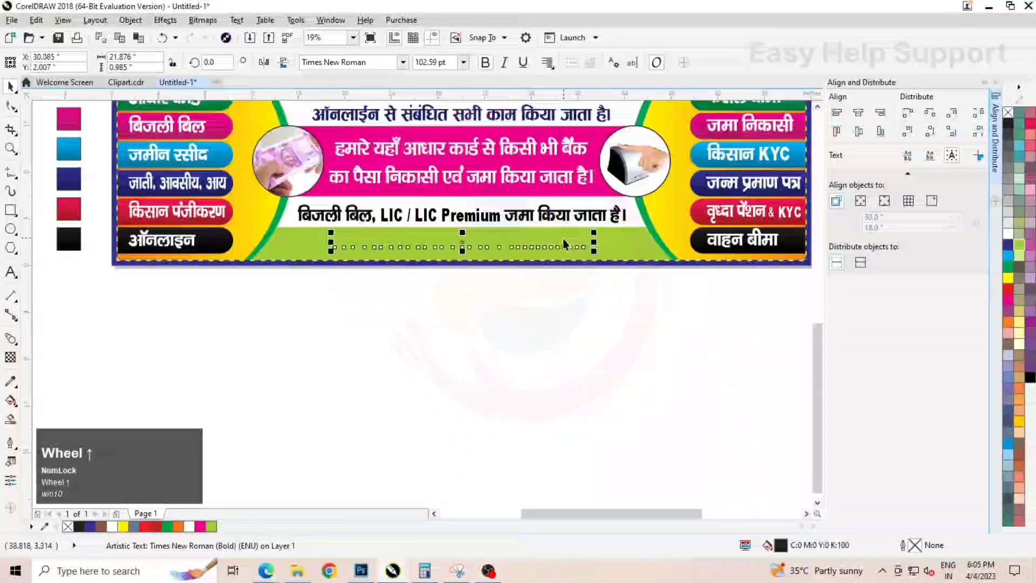
pyautogui.rightClick(464, 243)
pyautogui.click(505, 440)
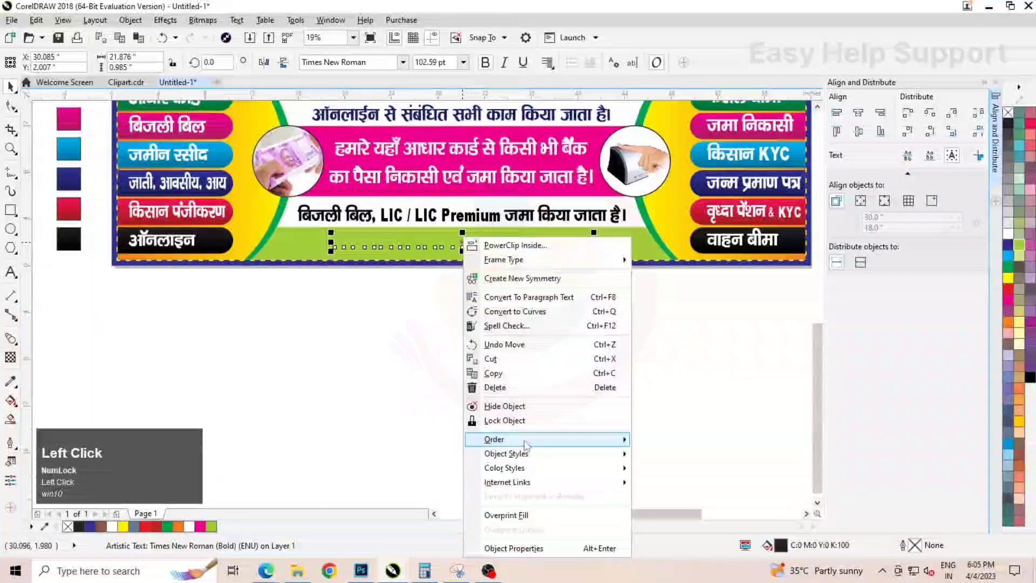
pyautogui.click(664, 453)
pyautogui.scroll(1, 583, 245)
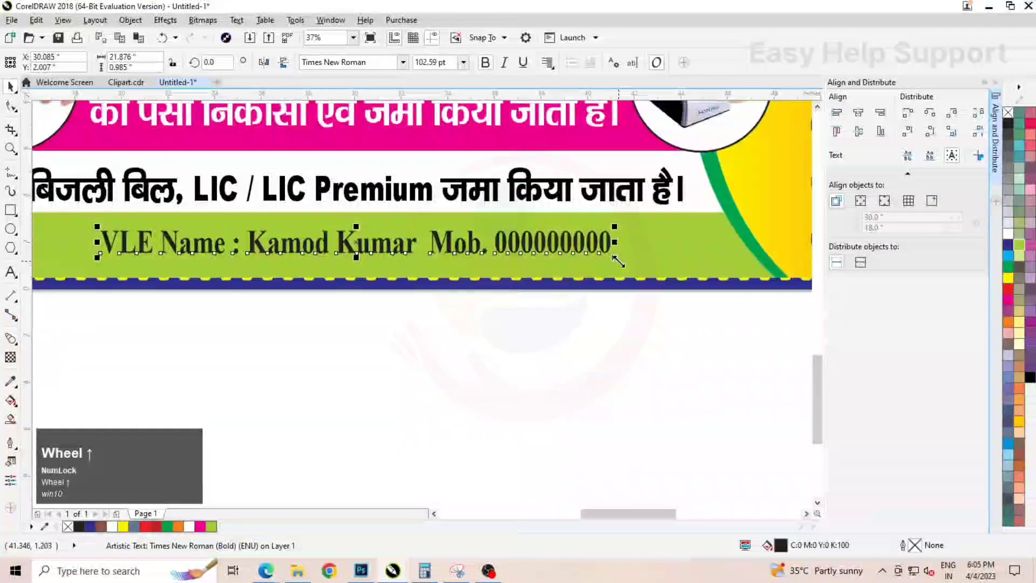
# - Enlarge the VLE contact line to about 29.58 by 1.18 inches and centre it horizontally on the footer strip
pyautogui.moveTo(618, 244); pyautogui.dragTo(711, 246)
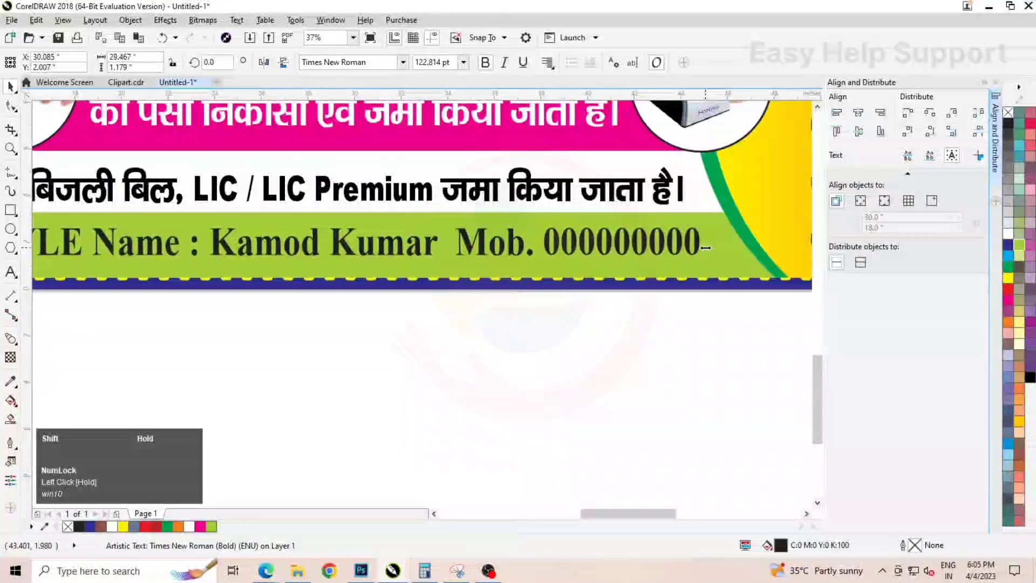
pyautogui.moveTo(589, 242); pyautogui.dragTo(582, 242)
pyautogui.keyDown('shift'); pyautogui.click(724, 264); pyautogui.keyUp('shift')
pyautogui.click(857, 114)
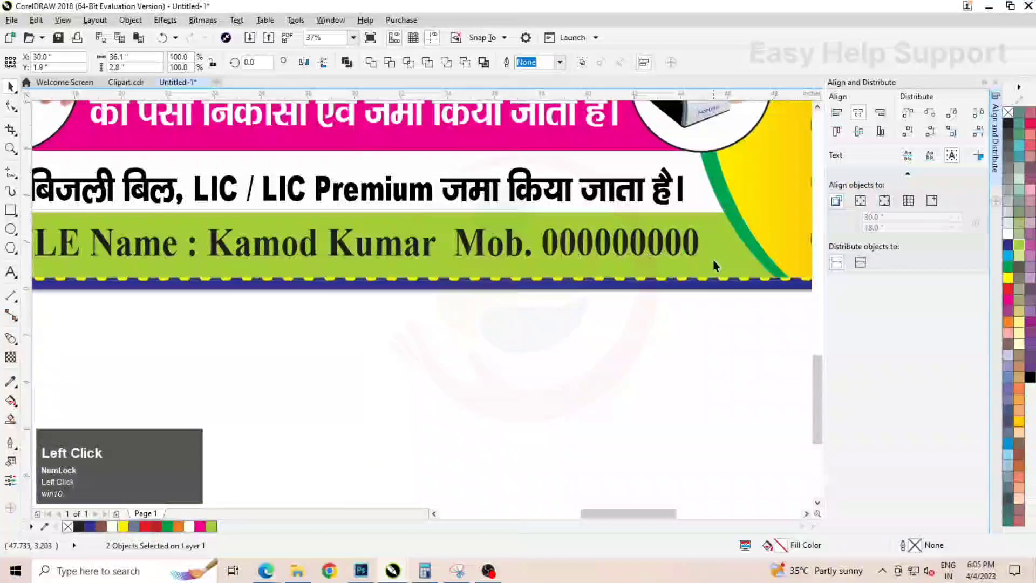
# - Change the footer strip's fill to orange
pyautogui.click(715, 260)
pyautogui.click(1008, 322)
pyautogui.click(730, 325)
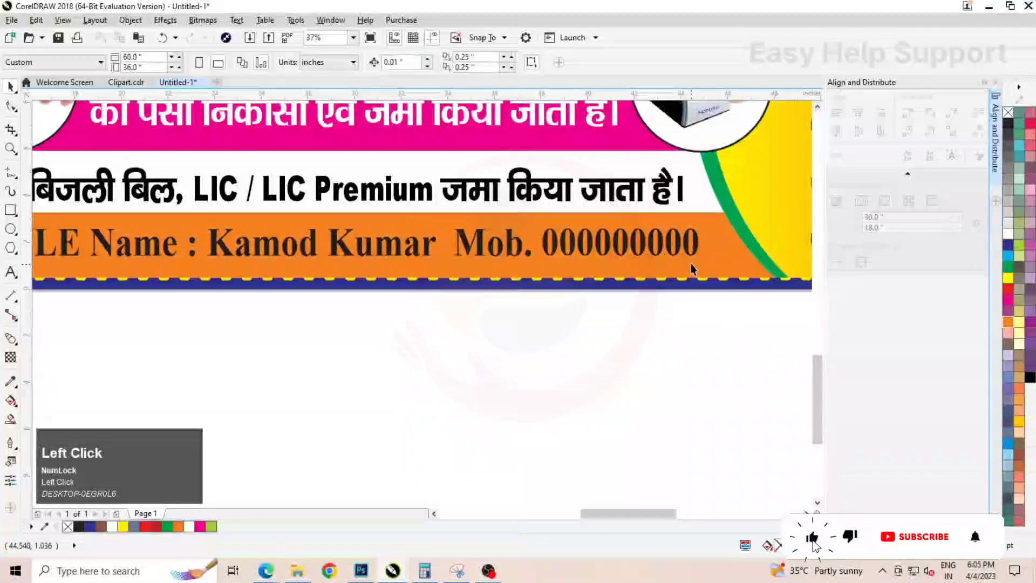
# - Colour the VLE contact line white and nudge it slightly upward within the footer strip
pyautogui.click(686, 238)
pyautogui.scroll(3, 696, 238)
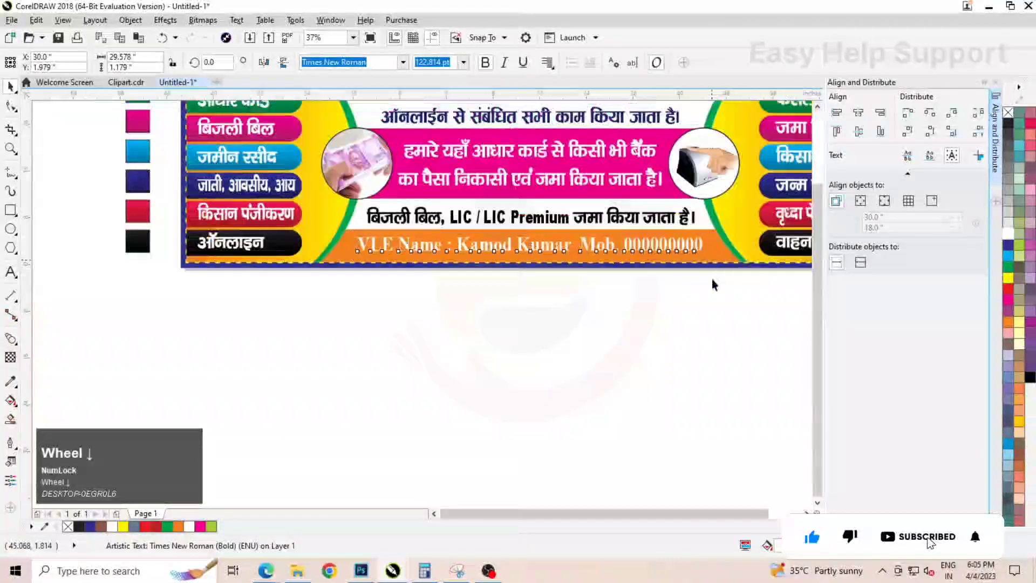
pyautogui.scroll(1, 662, 245)
pyautogui.click(630, 232)
pyautogui.scroll(1, 630, 232)
pyautogui.moveTo(636, 236); pyautogui.dragTo(637, 228)
pyautogui.scroll(-2, 523, 283)
# - Give the banner's background rectangle a linear fountain fill running from white below the header to sky blue at the lower edge
pyautogui.click(586, 191)
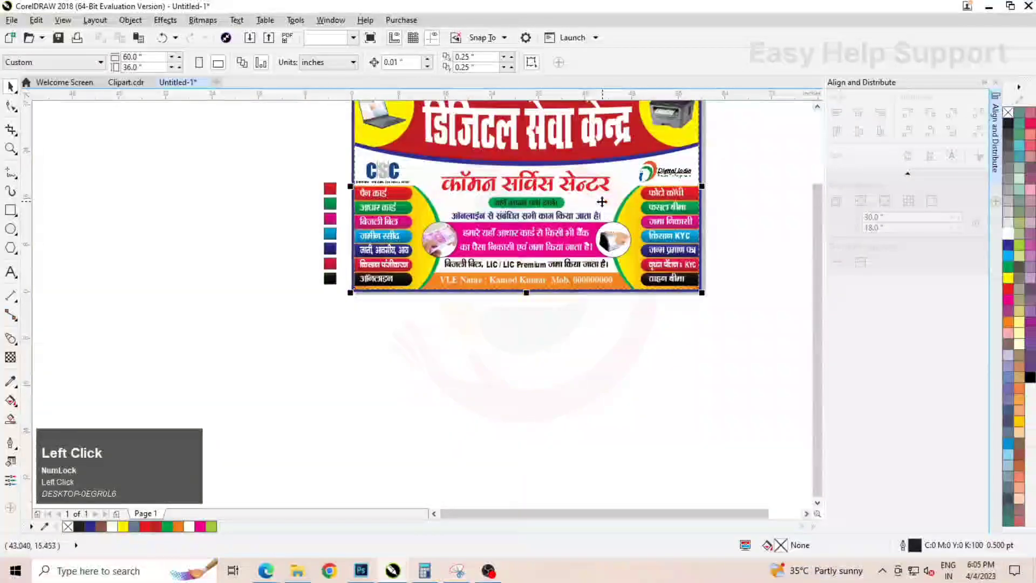
pyautogui.scroll(1, 586, 208)
pyautogui.scroll(-1, 410, 328)
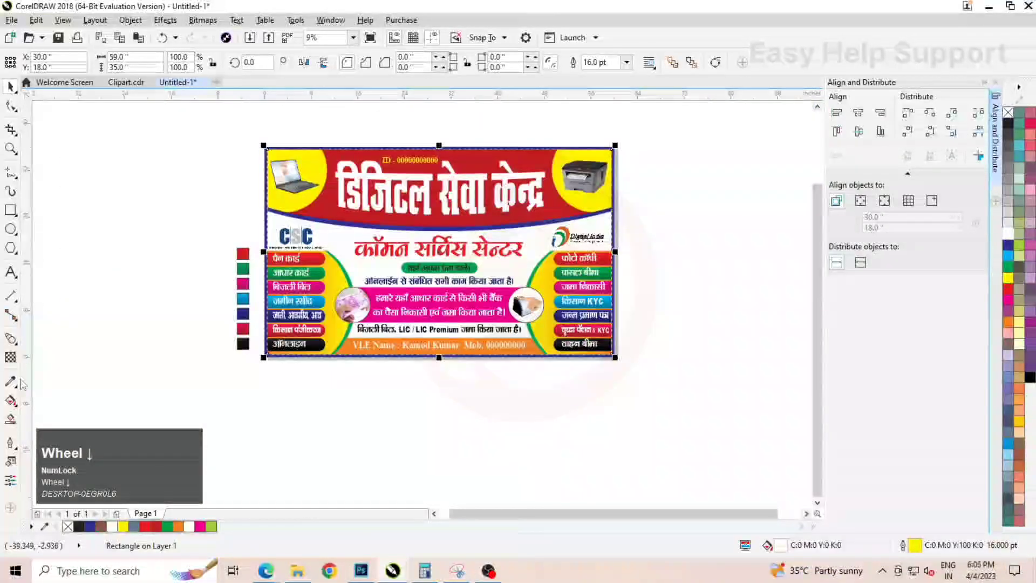
pyautogui.click(11, 402)
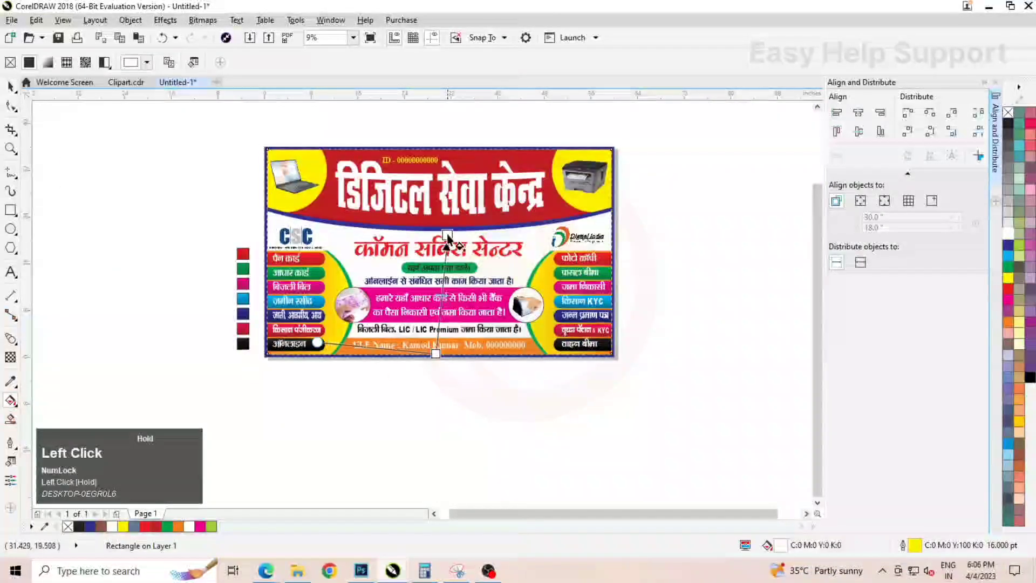
pyautogui.moveTo(438, 218); pyautogui.dragTo(423, 487)
pyautogui.scroll(1, 440, 213)
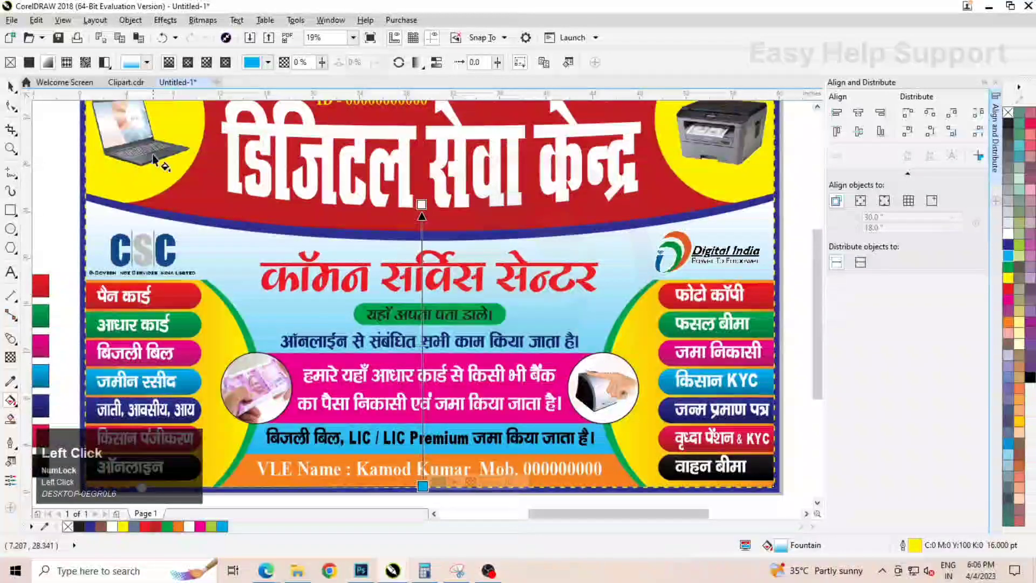
pyautogui.click(17, 89)
pyautogui.scroll(-1, 439, 201)
pyautogui.click(585, 380)
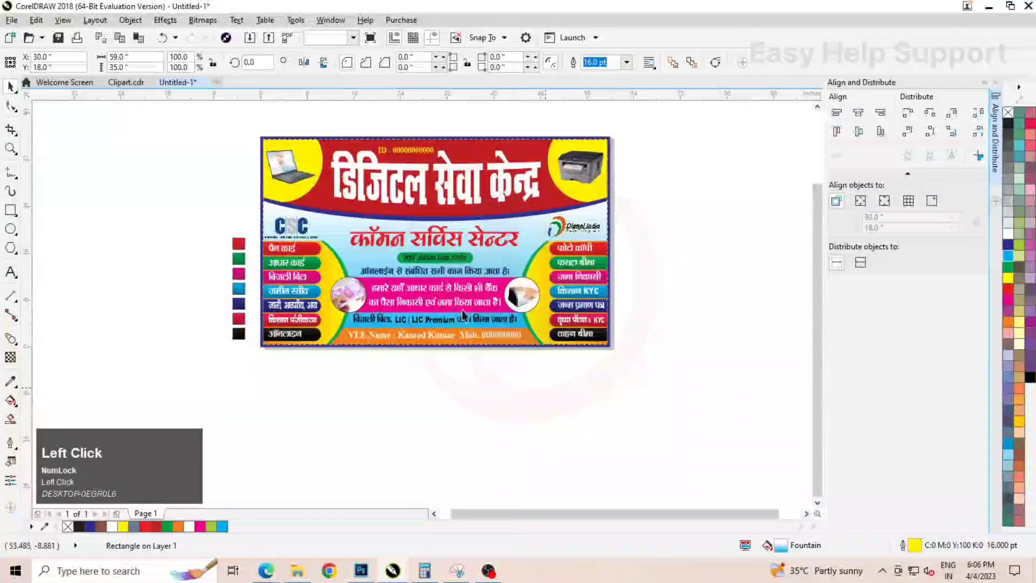
# - Fine-tune the vertical position of the line ऑनलाईन से संबंधित सभी काम किया जाता है। between the green label and the magenta band
pyautogui.scroll(1, 398, 264)
pyautogui.click(484, 285)
pyautogui.scroll(-1, 497, 276)
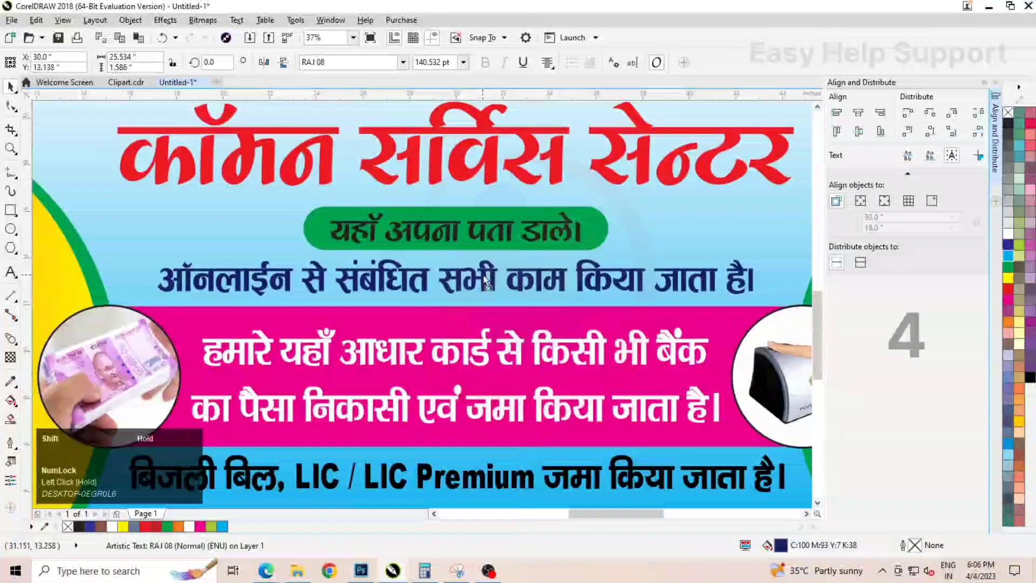
pyautogui.scroll(-2, 505, 242)
# - Delete the seven colour swatches beside the banner, close the Align and Distribute docker and fit the whole banner in view
pyautogui.moveTo(264, 216); pyautogui.dragTo(306, 326)
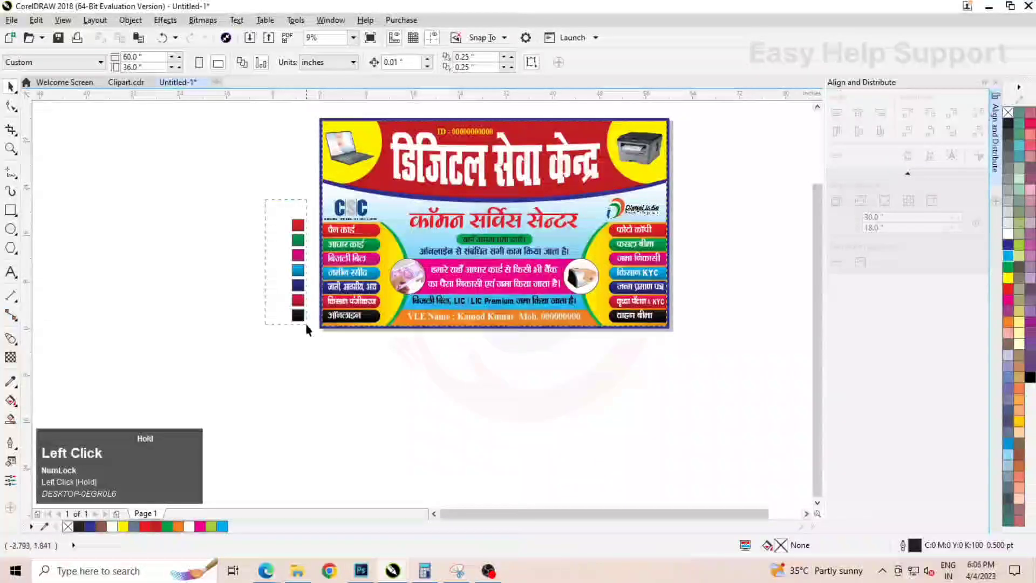
pyautogui.rightClick(296, 275)
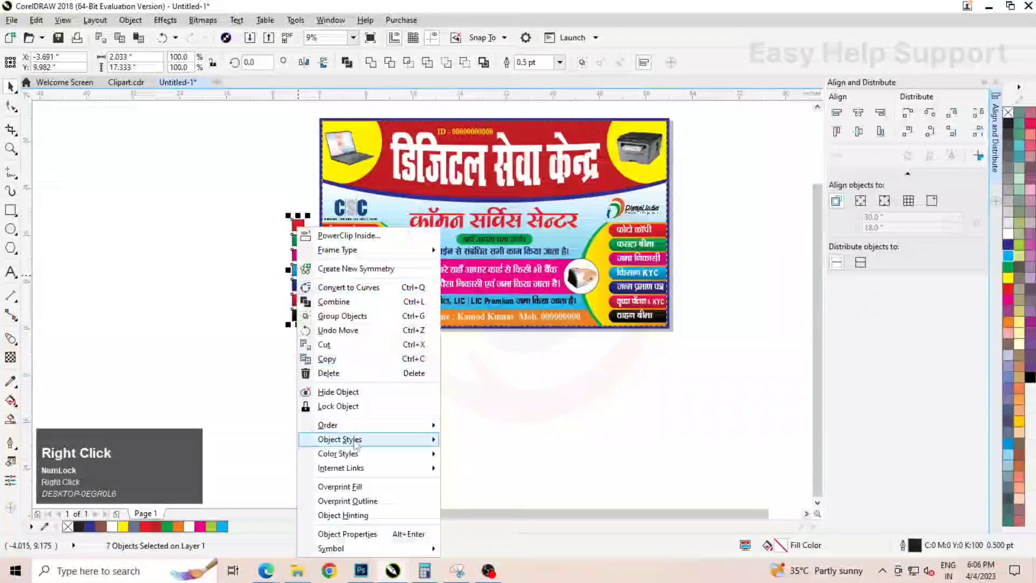
pyautogui.click(340, 370)
pyautogui.click(996, 82)
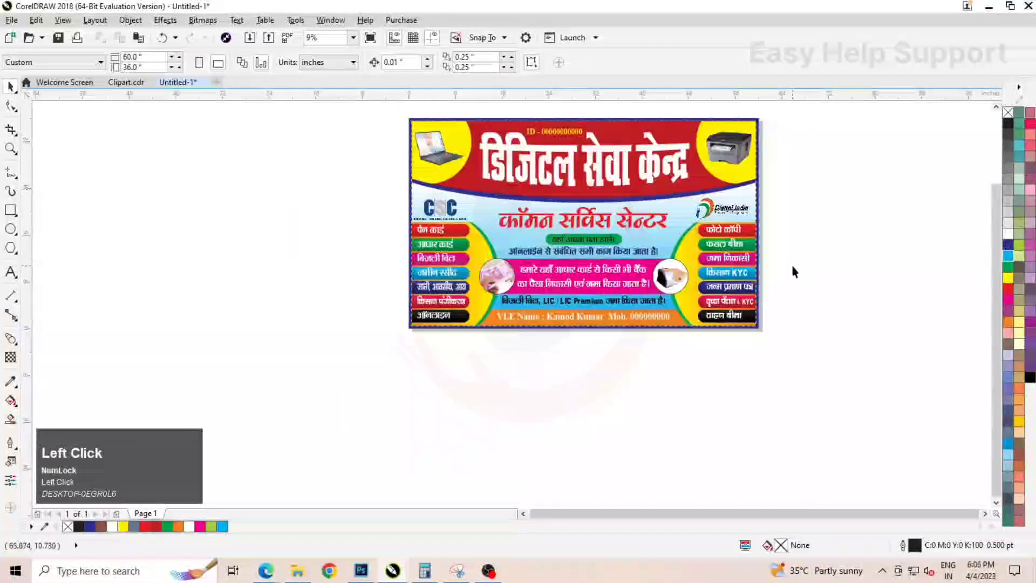
pyautogui.press('F4')
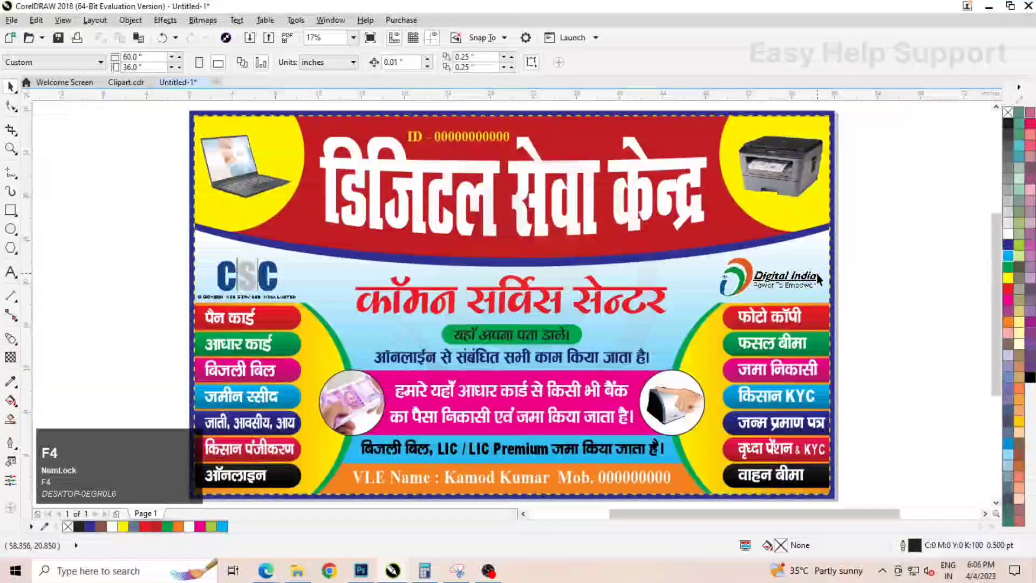